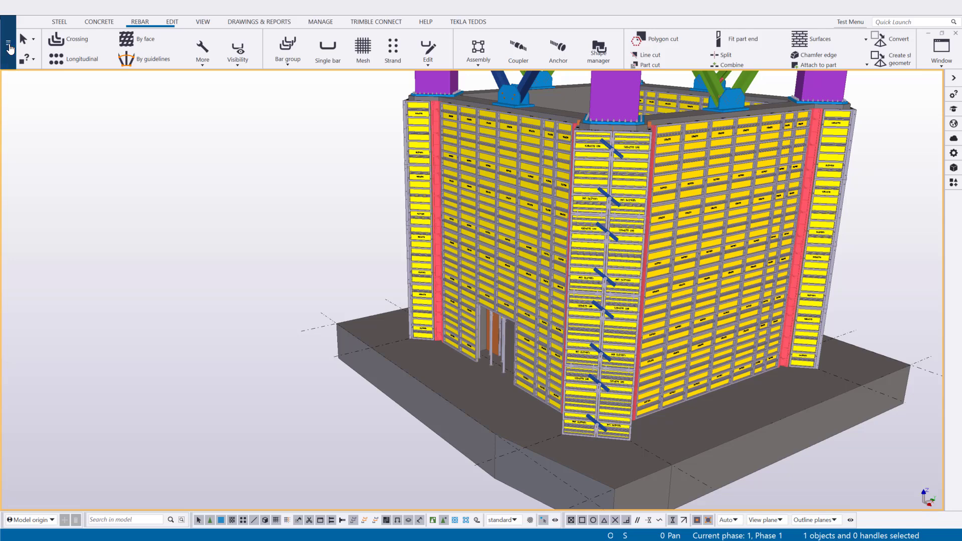
Open the Export IFC dialog from the File menu's Export options
left_click(9, 47)
left_click(45, 177)
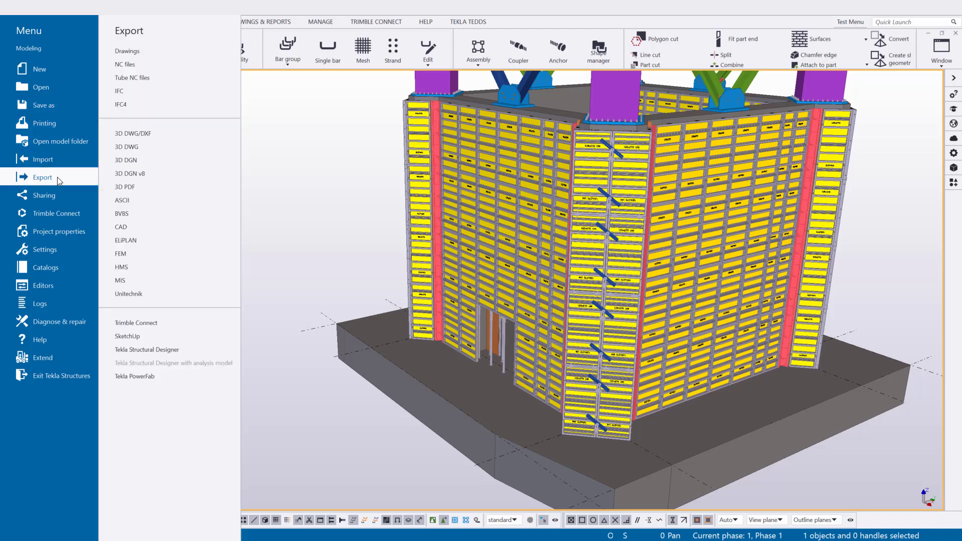
left_click(149, 97)
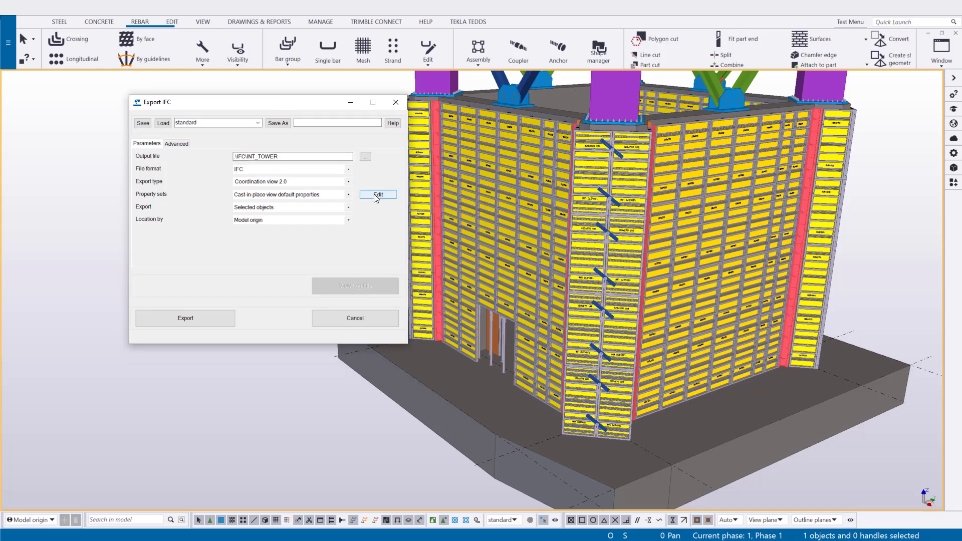
Open the export's Property set definitions window and move it into view
left_click(376, 196)
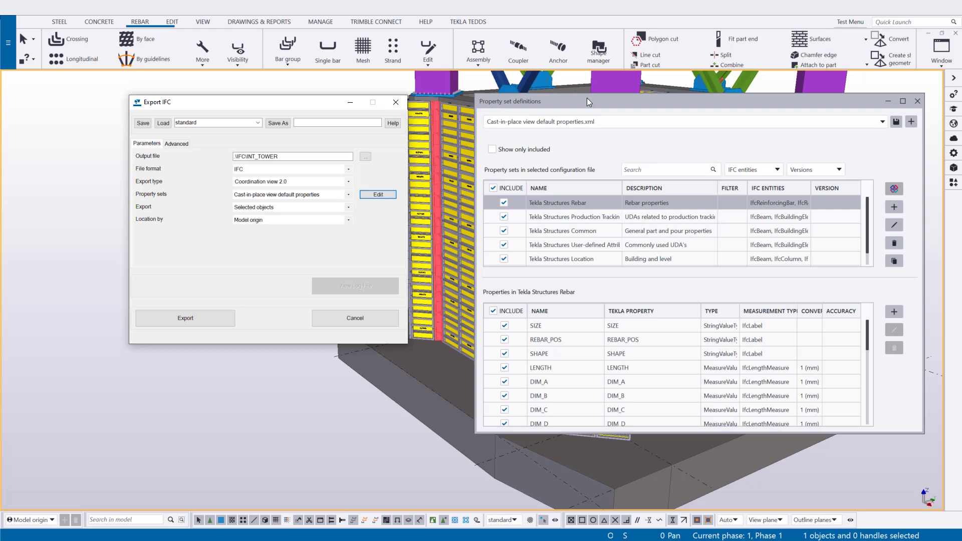
mouse_move(645, 103)
left_mouse_down()
mouse_move(608, 97)
mouse_move(638, 90)
mouse_move(628, 94)
left_mouse_up()
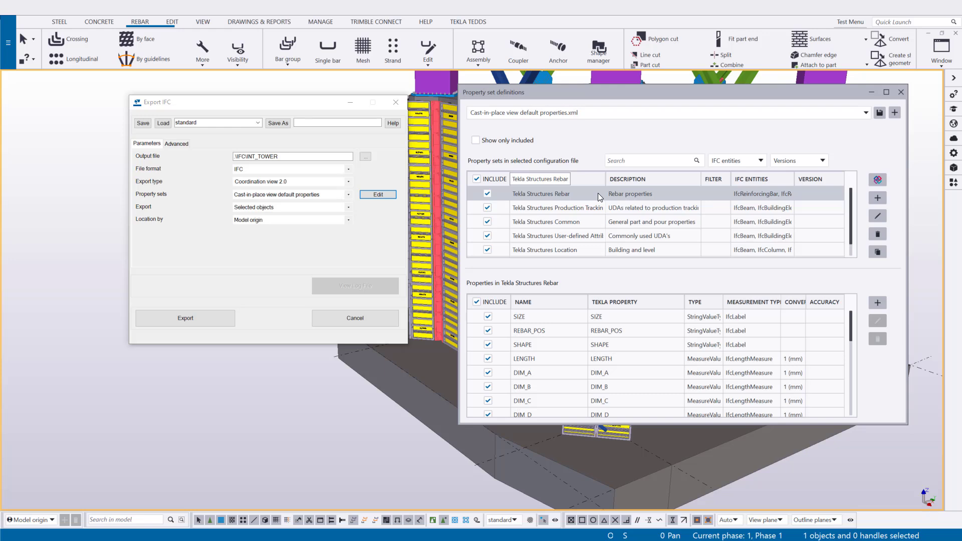
Create an empty property set configuration and start adding a new property set
left_click(895, 114)
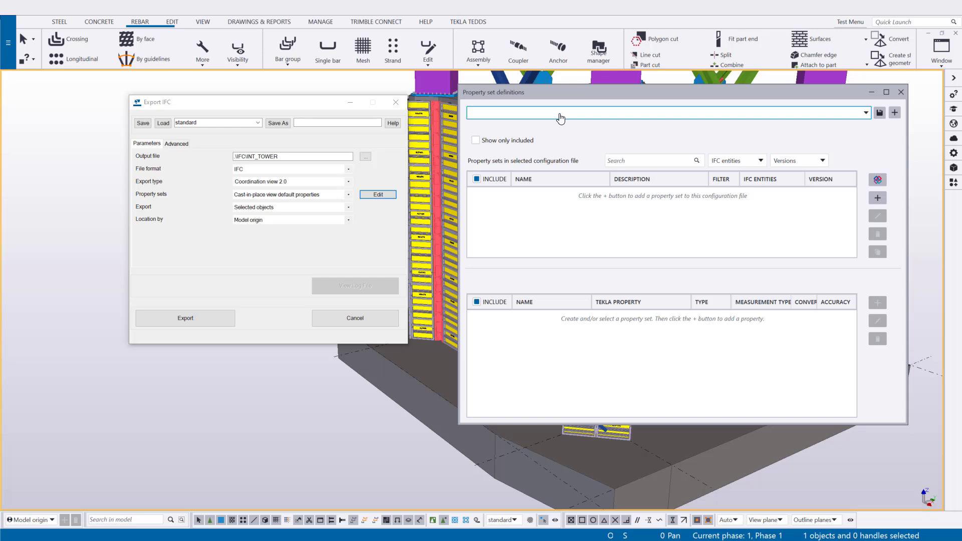
left_click(878, 199)
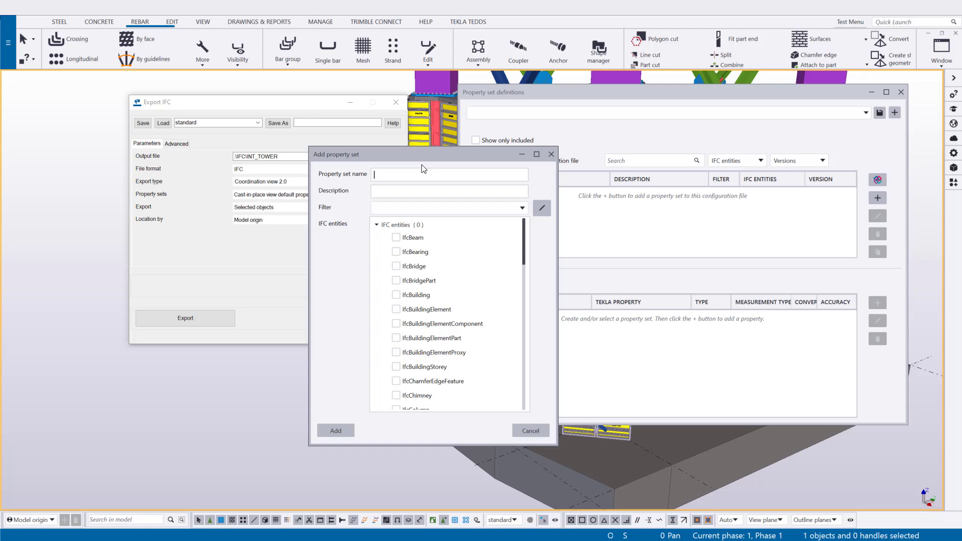
Name the property set 'Pour Object Information', described as 'All relevant attributes for concrete pours'
type("Pour Object Information")
left_click(424, 190)
type("All relevant attributes for concrete pours")
Leave the saved filter empty and open the filter editor, widened to show the Value column
left_click(522, 210)
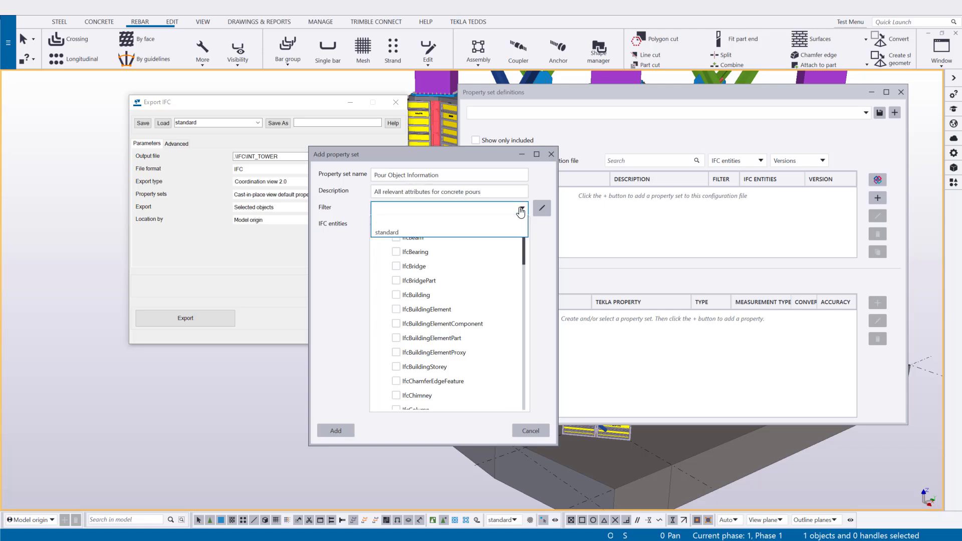
left_click(521, 210)
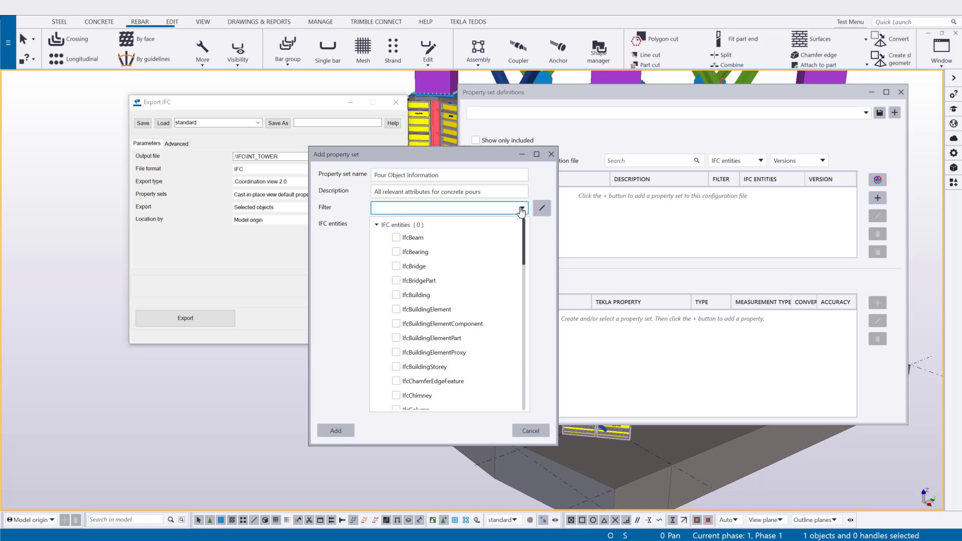
left_click(522, 210)
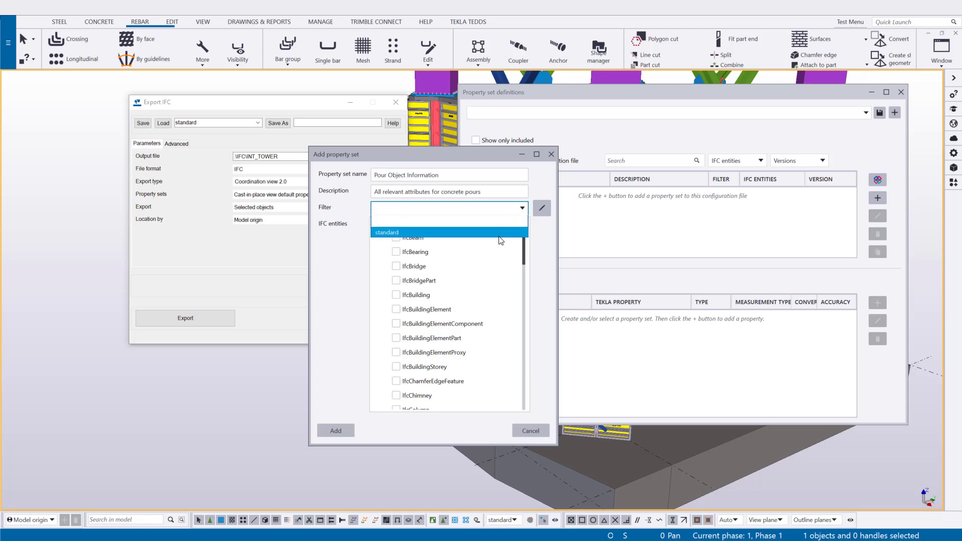
left_click(523, 211)
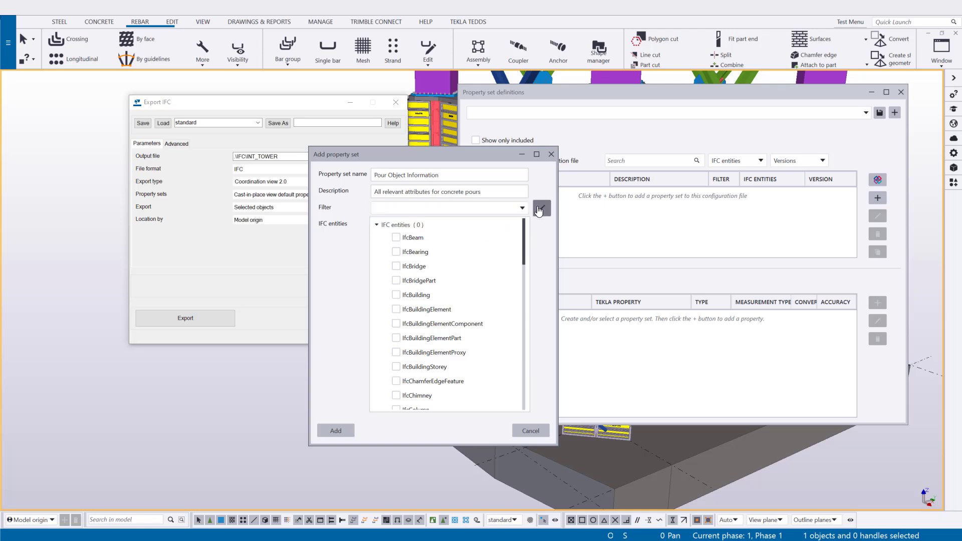
left_click(542, 208)
left_click_drag(174, 109, 209, 183)
left_click_drag(335, 215, 501, 216)
Rename the filter to PourObject and clear the default conditions down to a single row
double_click(310, 202)
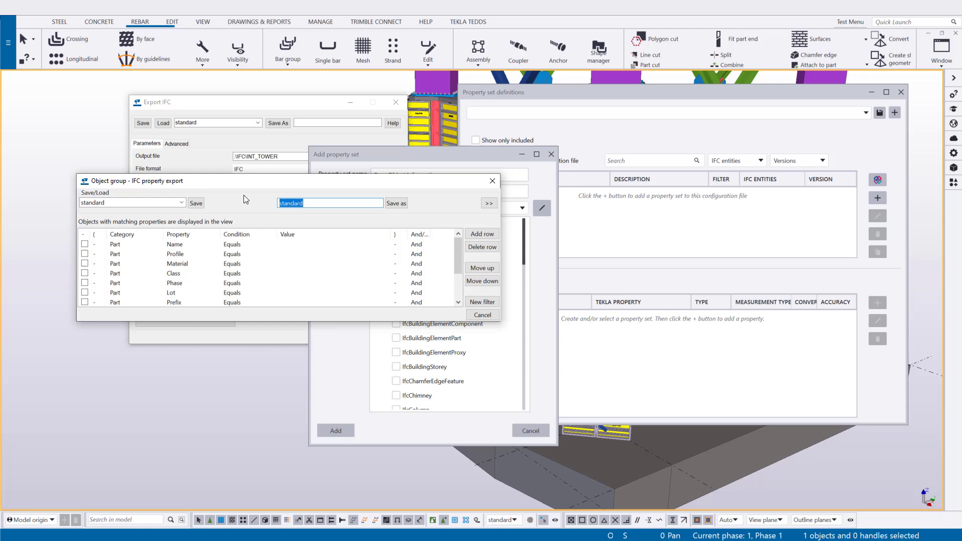
type("PourObject")
left_click(197, 246)
left_click(482, 247)
left_click(484, 248)
left_click(486, 248)
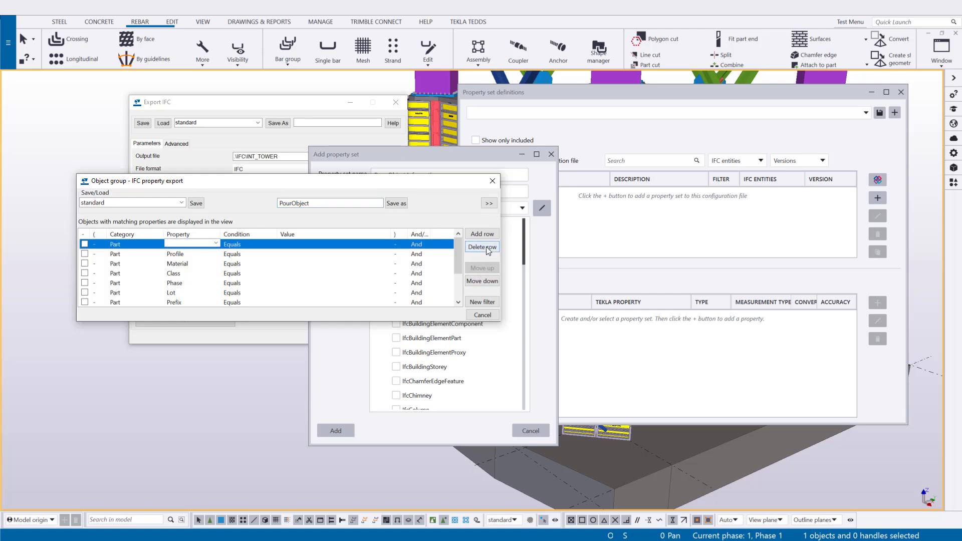
left_click(487, 249)
left_click(488, 250)
left_click(489, 251)
left_click(489, 250)
left_click(489, 251)
left_click(489, 251)
left_click(489, 251)
left_click(485, 233)
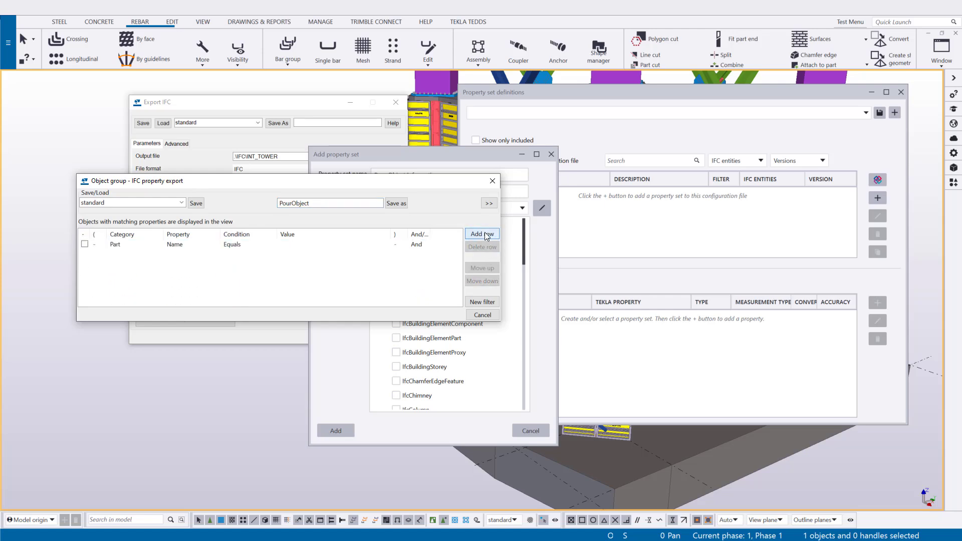
left_click(485, 234)
left_click(130, 245)
left_click(132, 248)
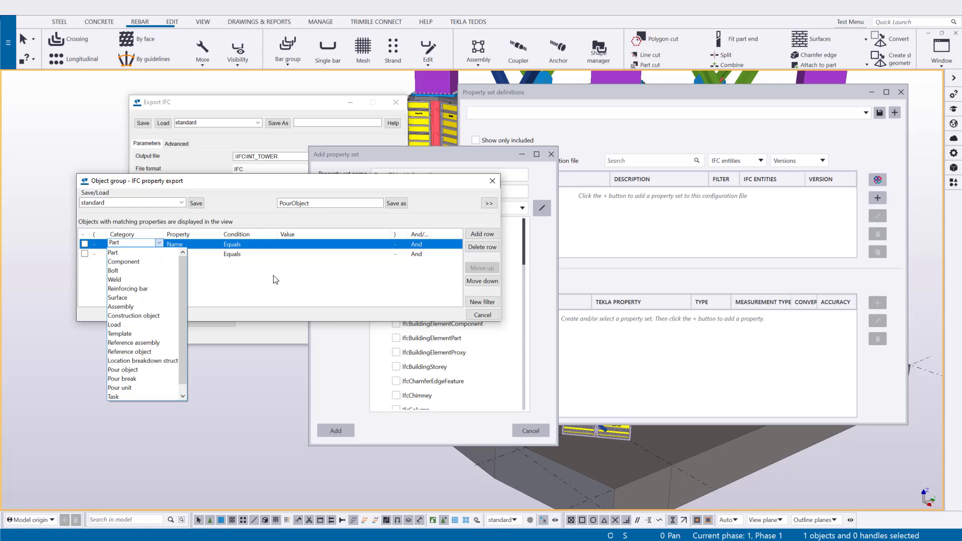
left_click(258, 259)
left_click(250, 254)
left_click(482, 247)
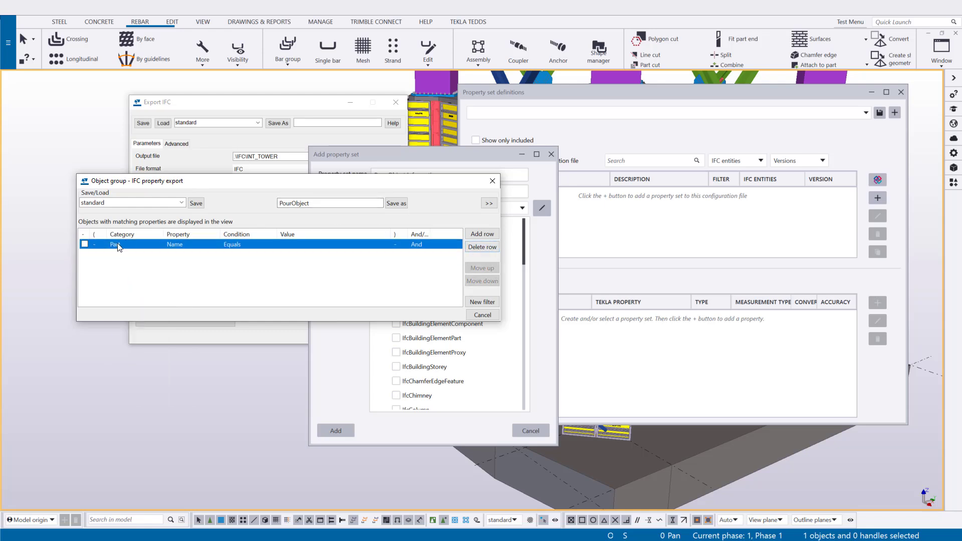
left_click(147, 246)
Set the condition to Object type equals Pour object and save the PourObject filter
left_click(146, 244)
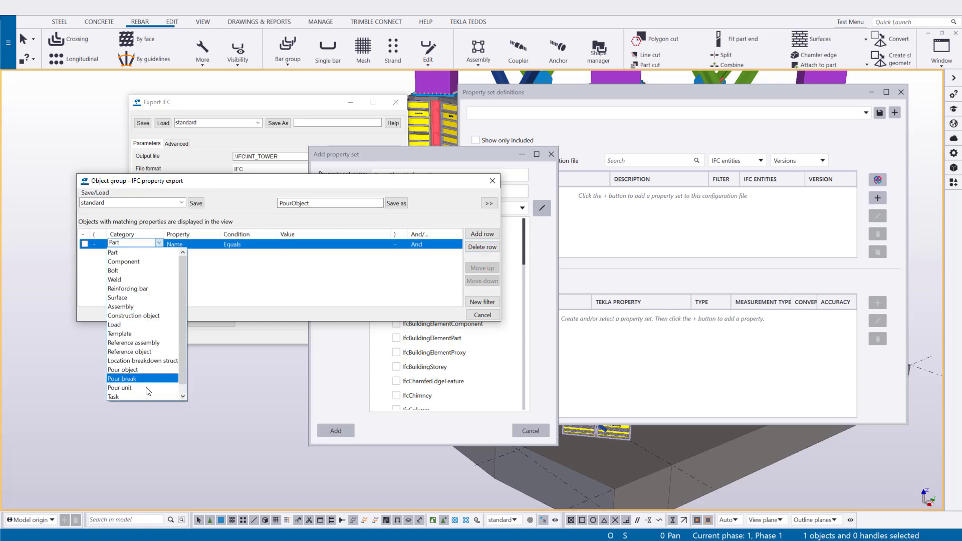
scroll(147, 383, "down", 1)
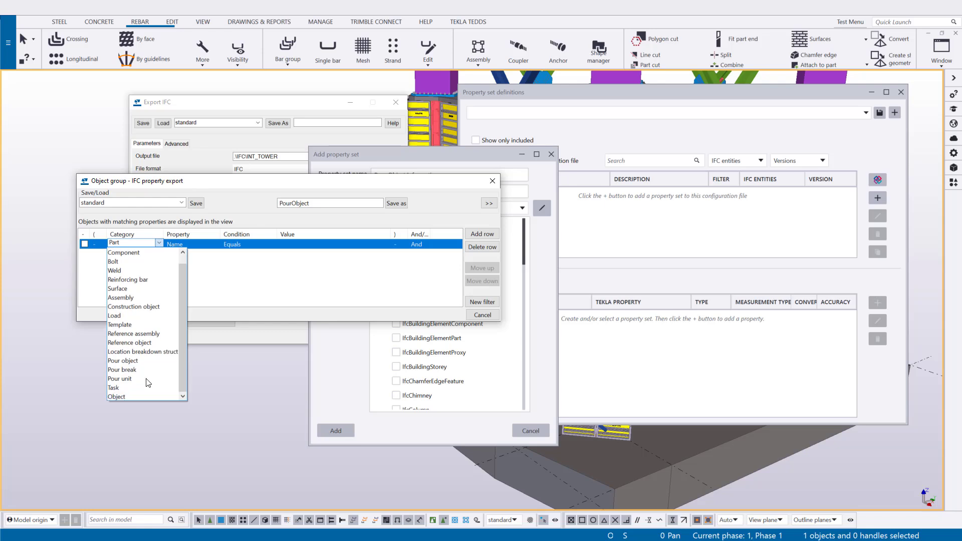
left_click(140, 397)
left_click(211, 246)
scroll(210, 291, "up", 2)
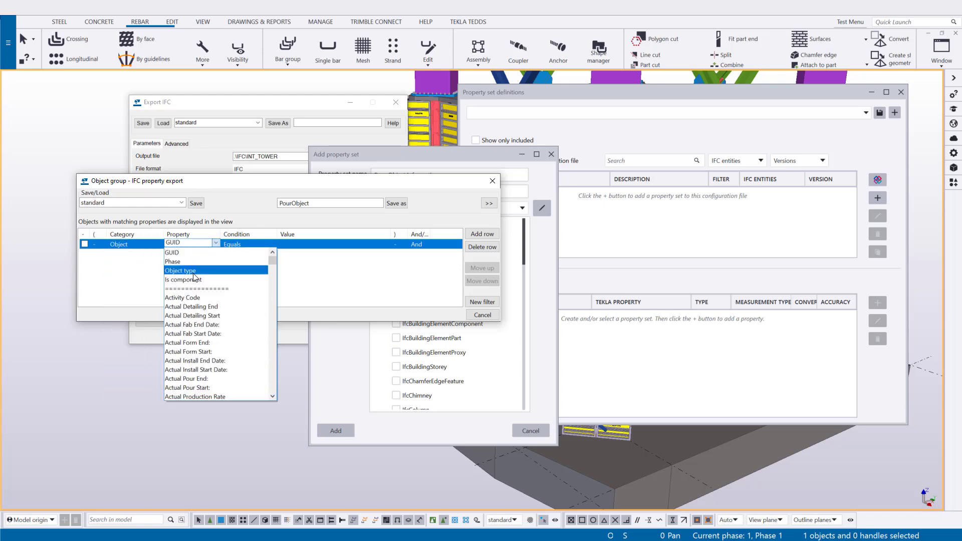
left_click(190, 271)
left_click(365, 245)
left_click(365, 246)
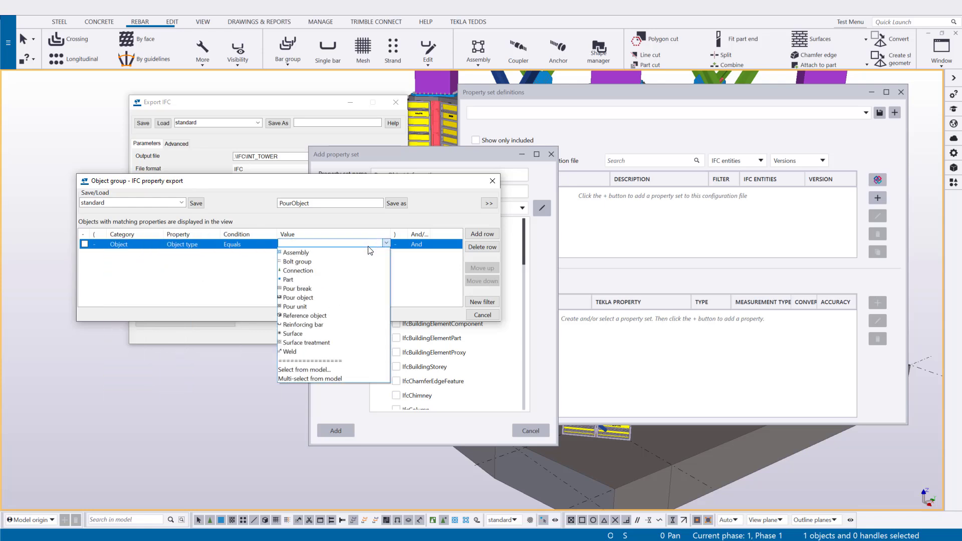
left_click(346, 297)
left_click(344, 263)
left_click(395, 203)
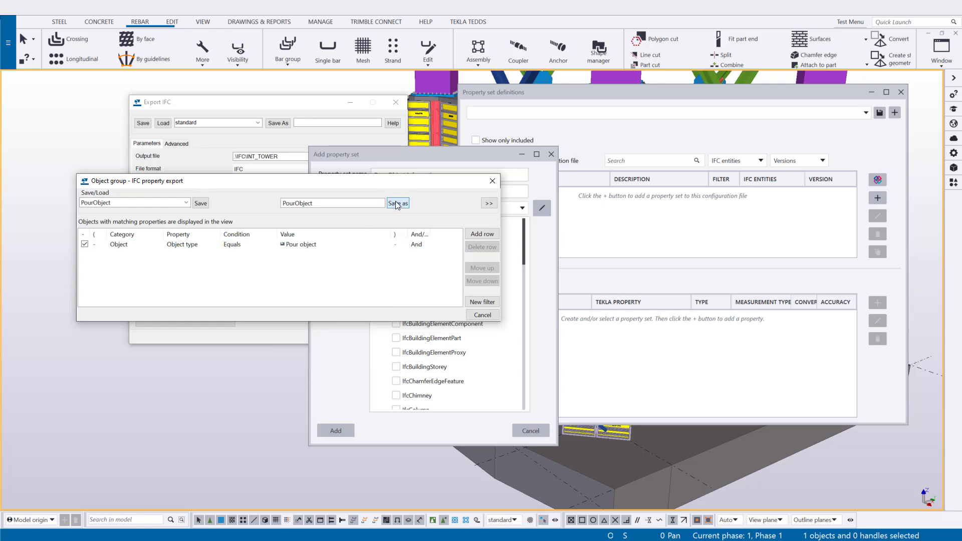
left_click(493, 181)
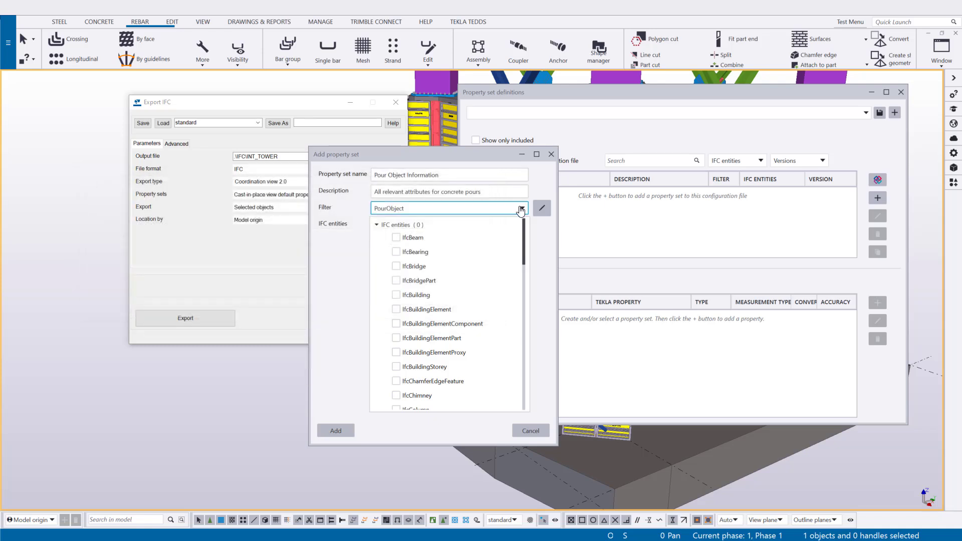
Keep the PourObject filter, target IfcBuildingElementProxy, and add Pour Object Information to the configuration
left_click(523, 208)
left_click(461, 238)
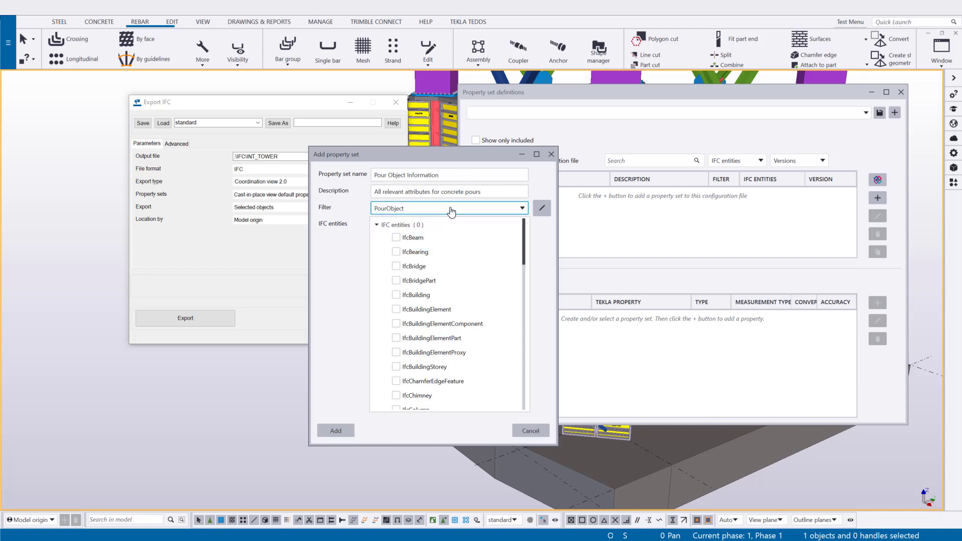
left_click(432, 242)
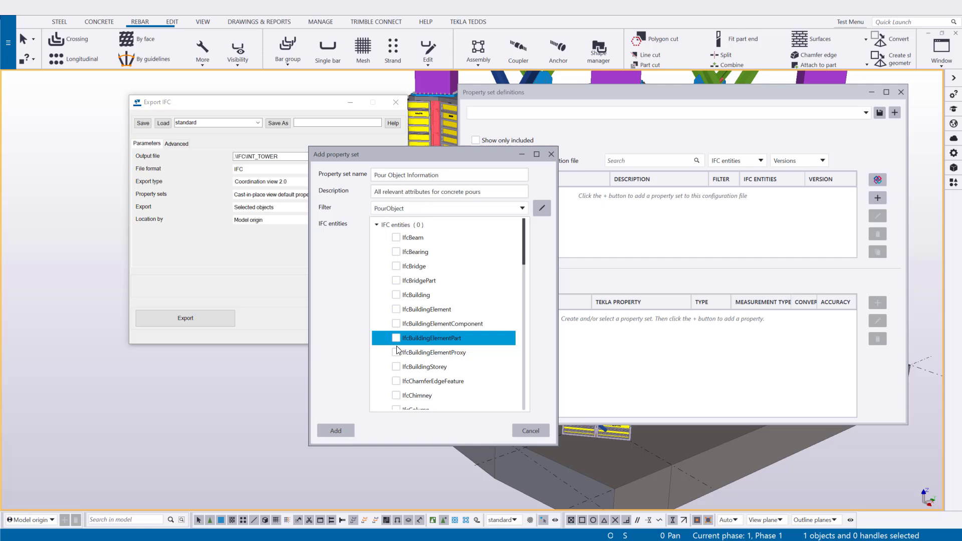
left_click(399, 353)
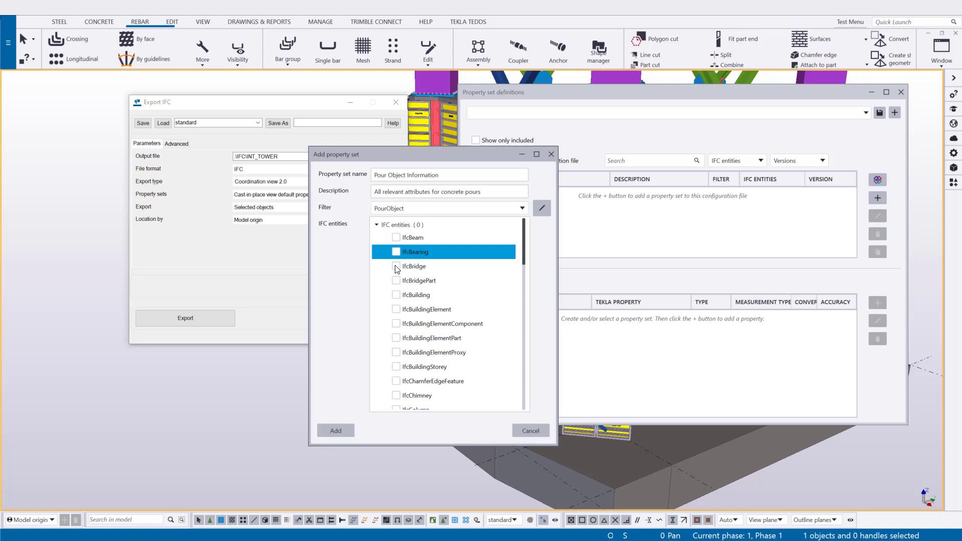
scroll(406, 335, "down", 1)
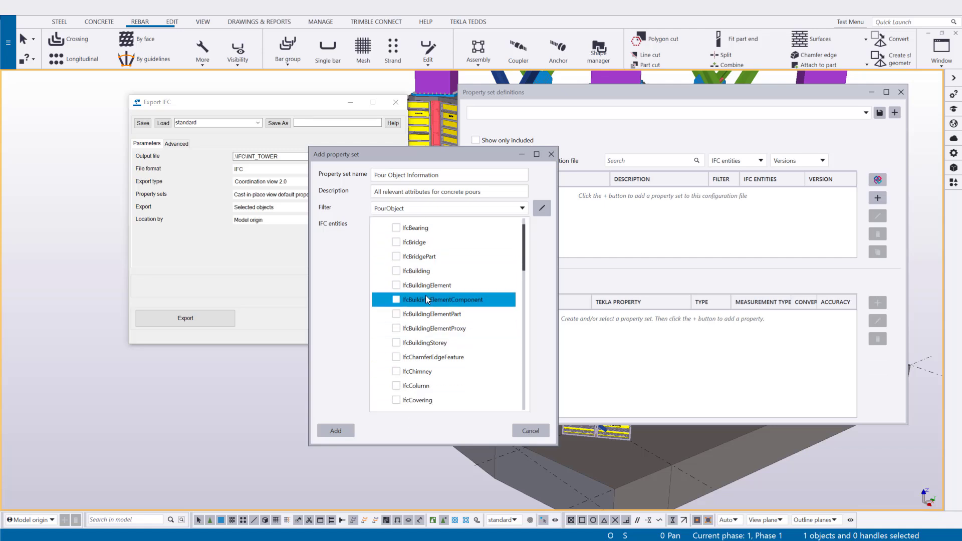
scroll(407, 289, "up", 1)
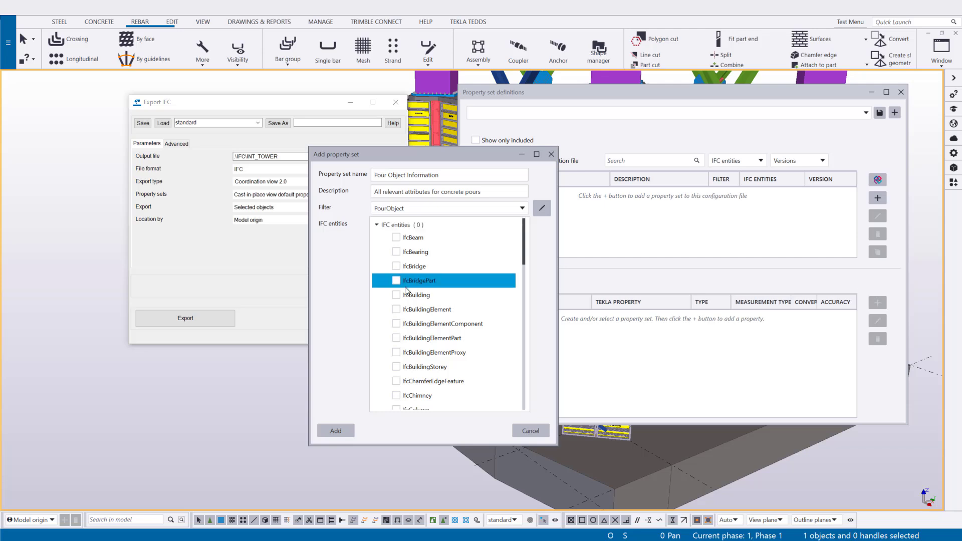
left_click(397, 352)
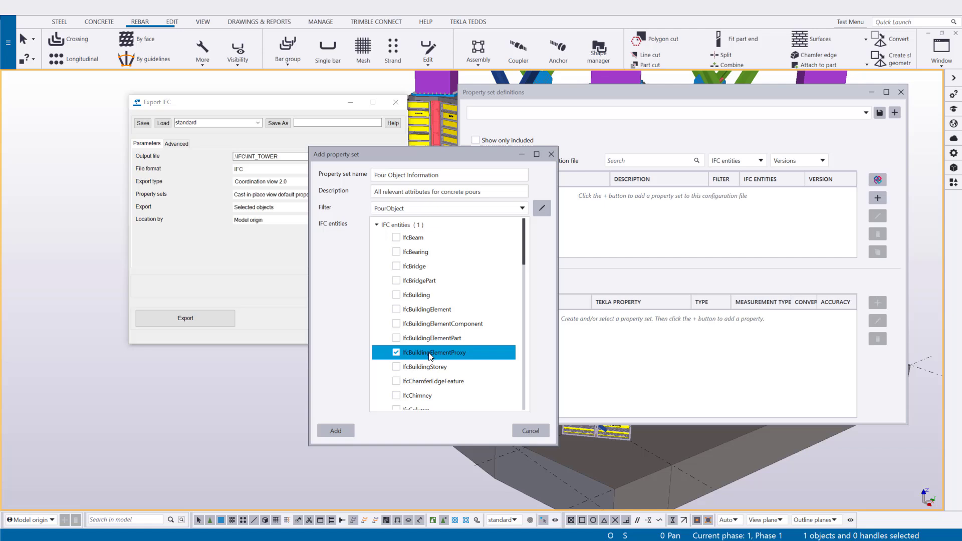
left_click(336, 432)
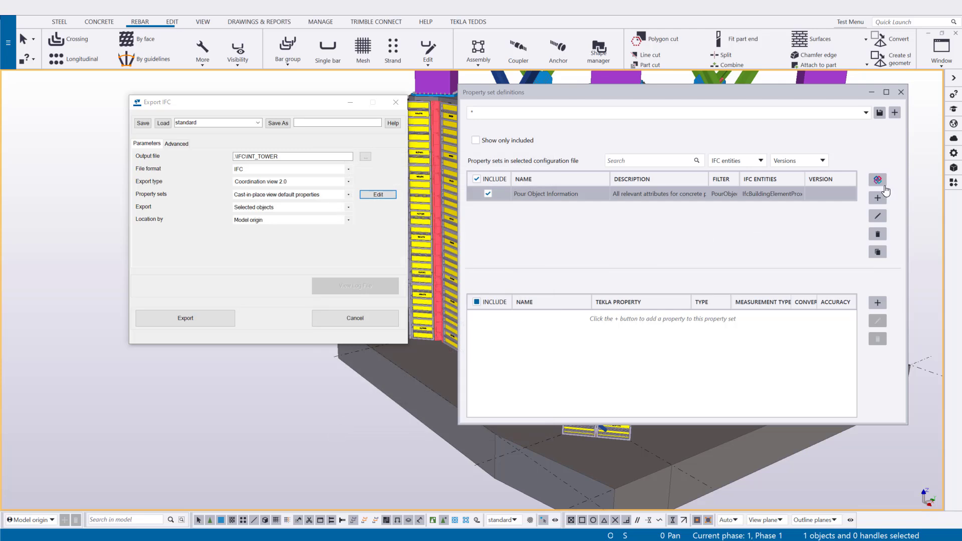
Start another property set with the description 'Reinforcement Data'
left_click(879, 200)
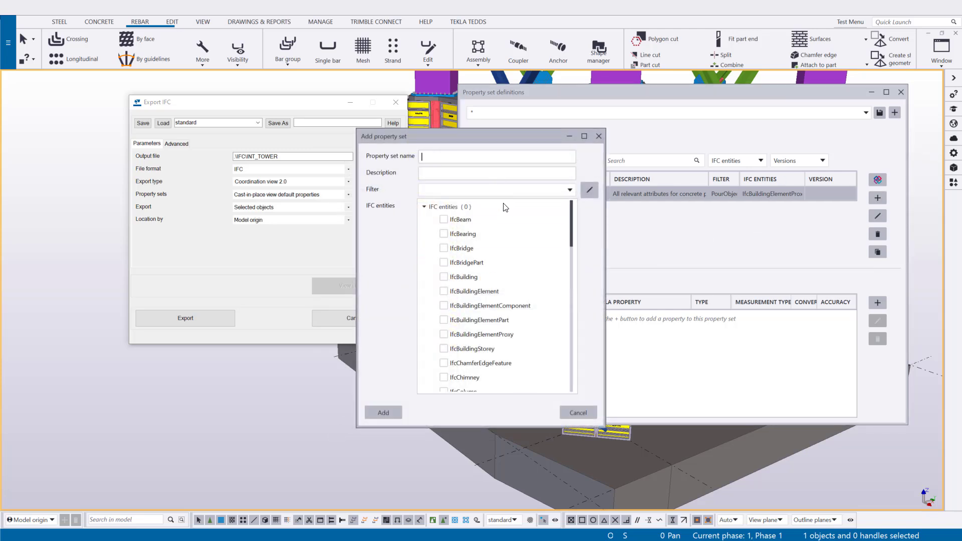
left_click(506, 211)
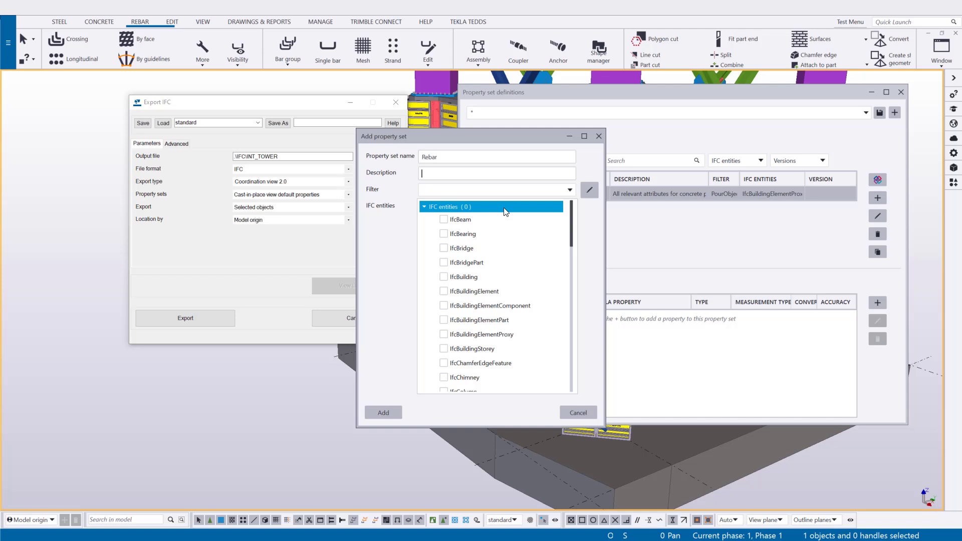
type("Reinforcement Data")
left_click(548, 193)
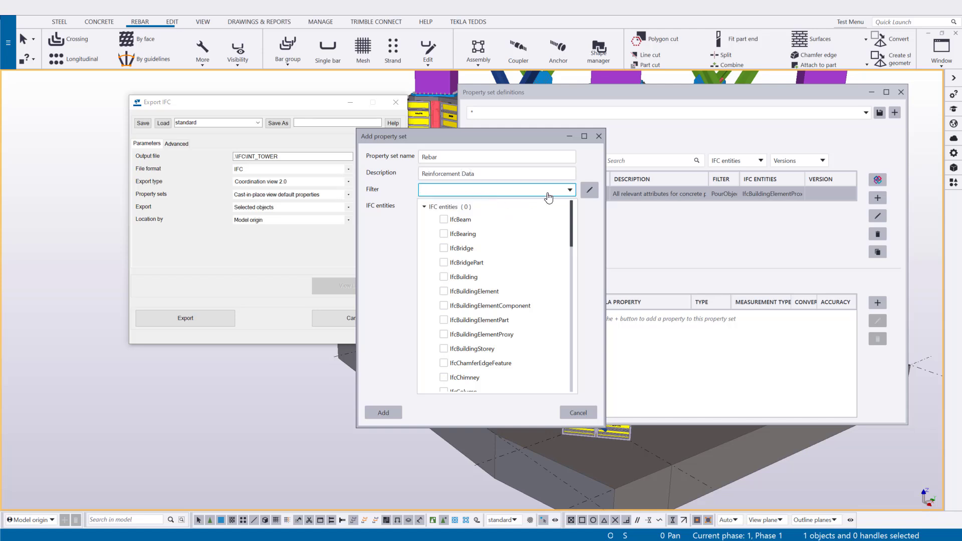
Open a new object filter and name it Rebar
left_click(589, 190)
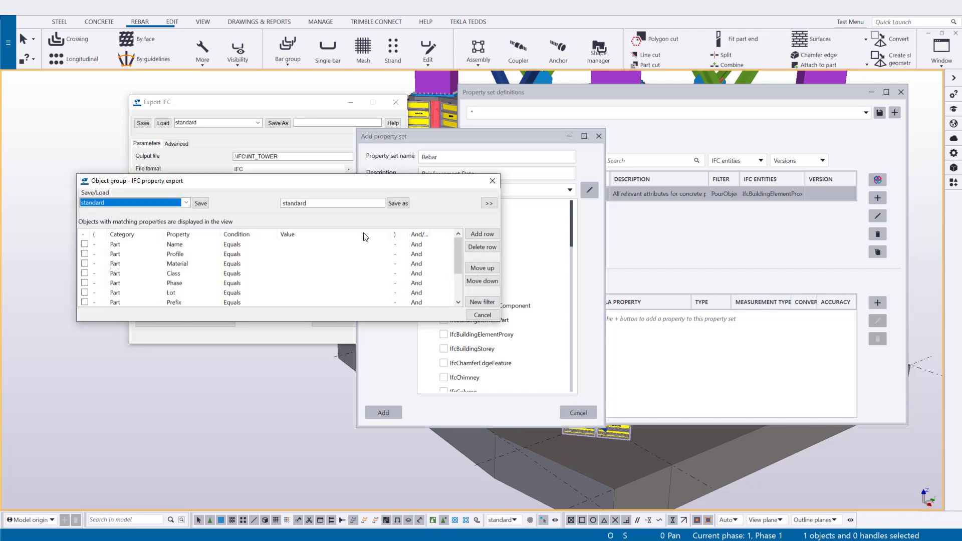
left_click(317, 203)
key("ctrl+a")
type("R")
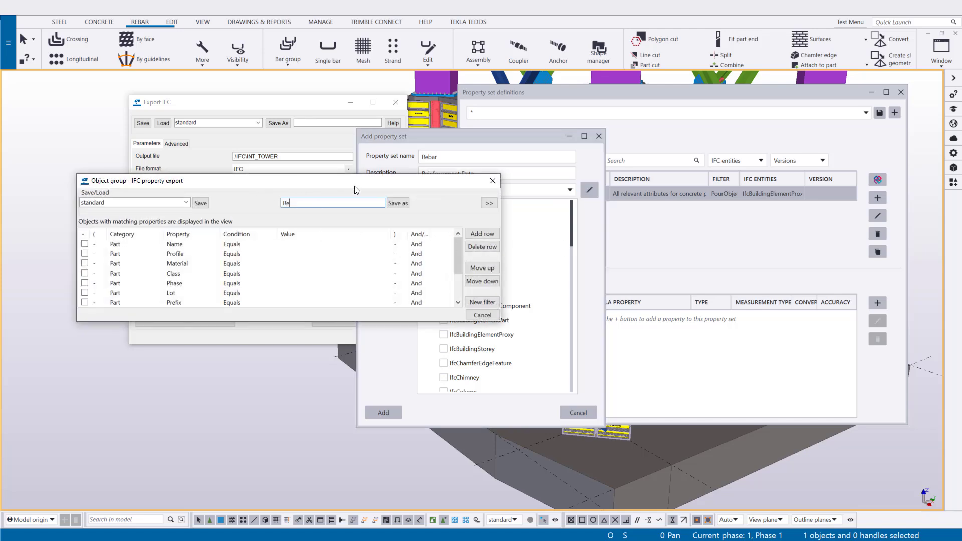
type("ebar")
Set the condition to Object type equals Reinforcing bar and save the Rebar filter
left_click(145, 246)
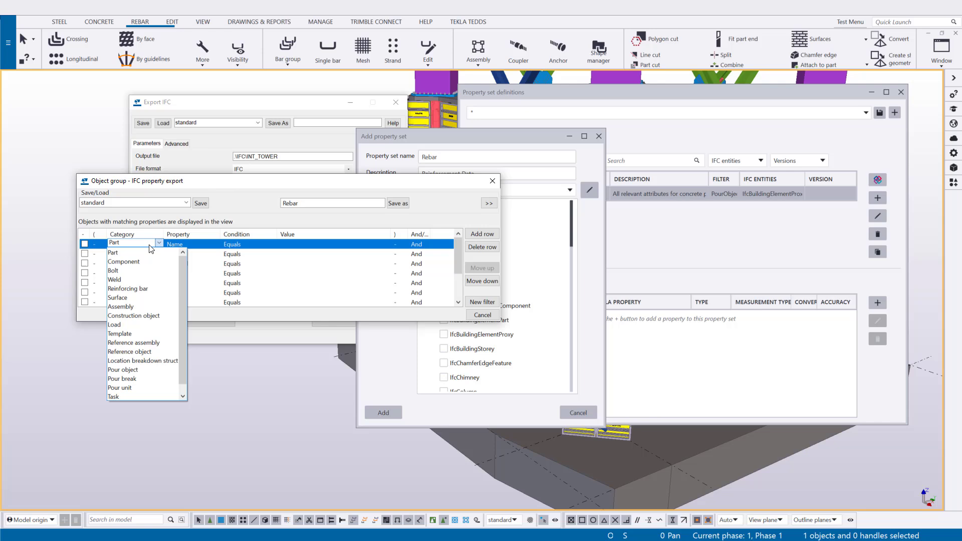
left_click(149, 245)
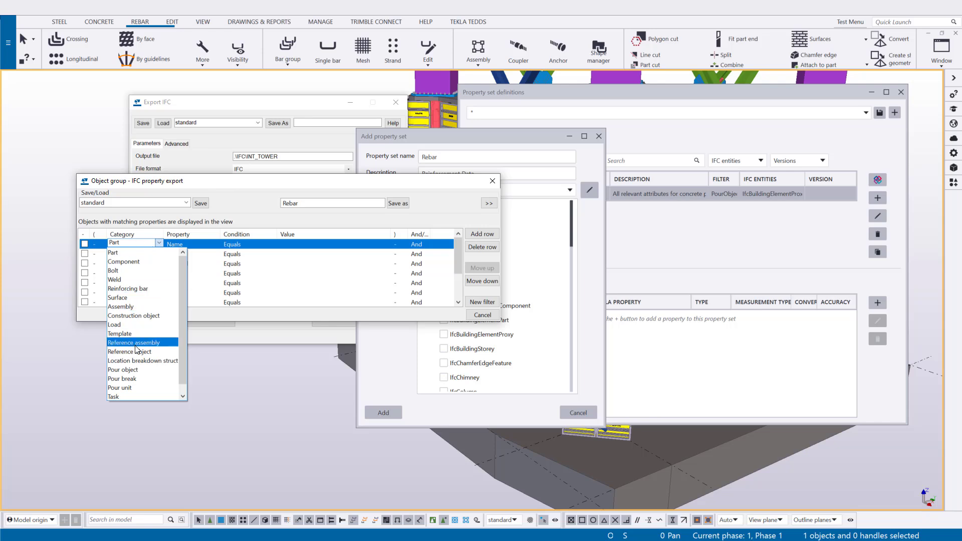
scroll(165, 396, "down", 1)
left_click(166, 396)
left_click(207, 246)
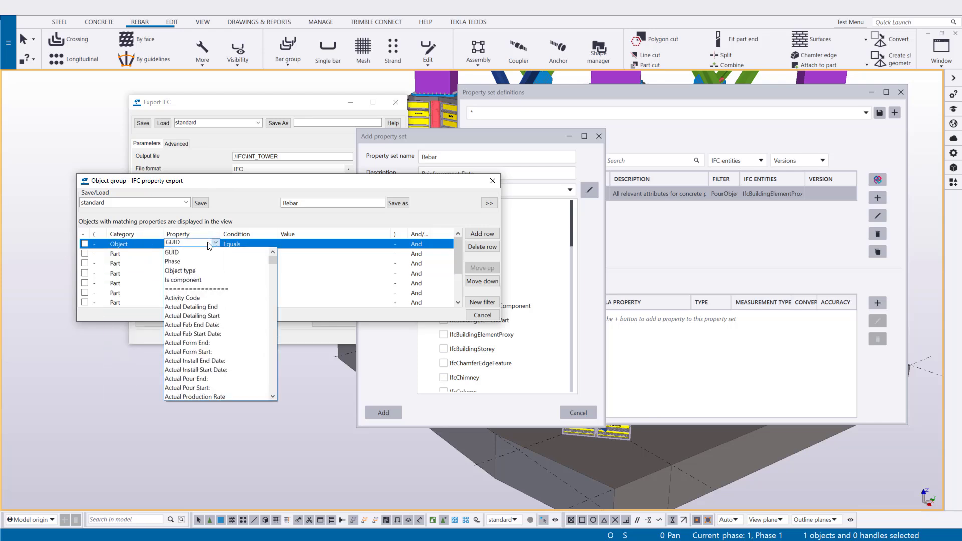
left_click(235, 268)
left_click(326, 246)
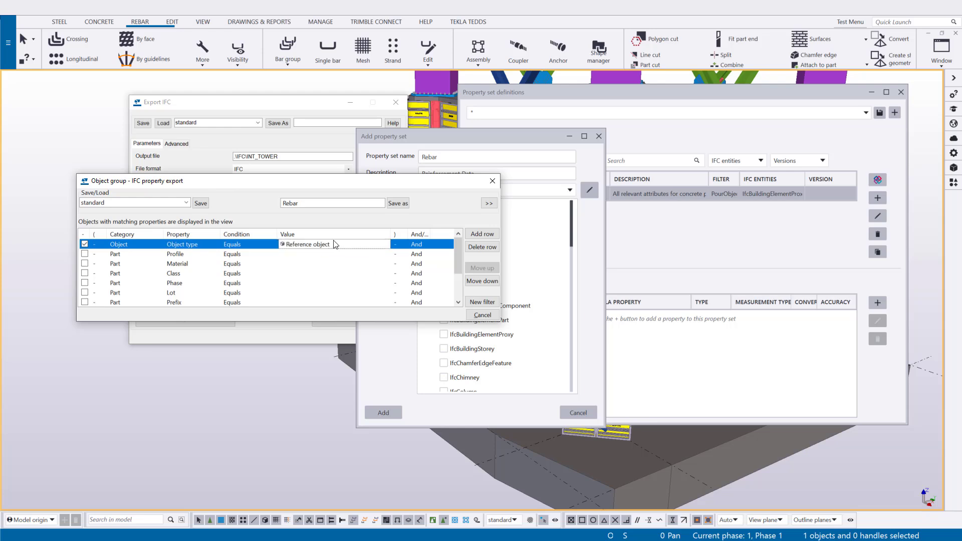
scroll(335, 245, "down", 1)
left_click(377, 205)
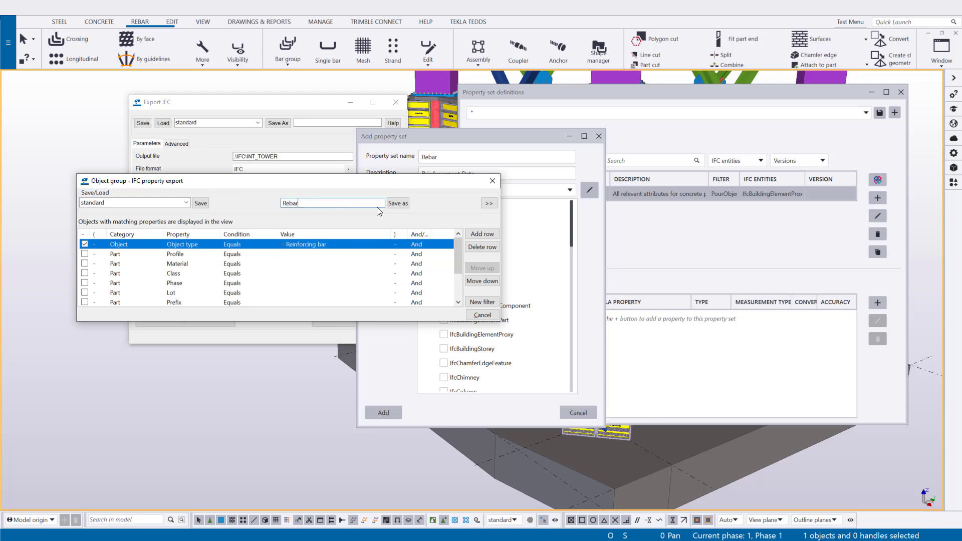
left_click(398, 203)
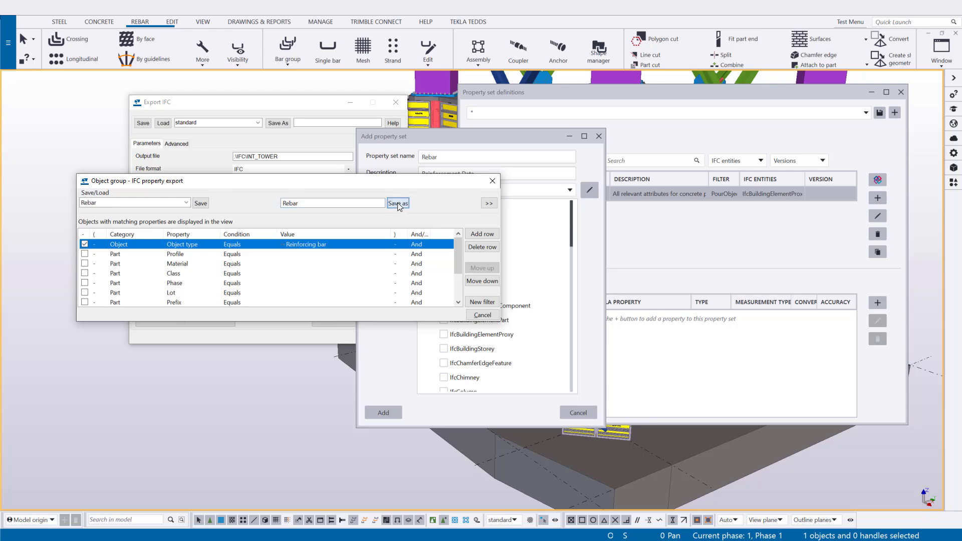
left_click(491, 180)
Keep the Rebar filter and tick IfcReinforcingBar, IfcReinforcingElement and IfcReinforcingMesh as target entities
left_click(562, 193)
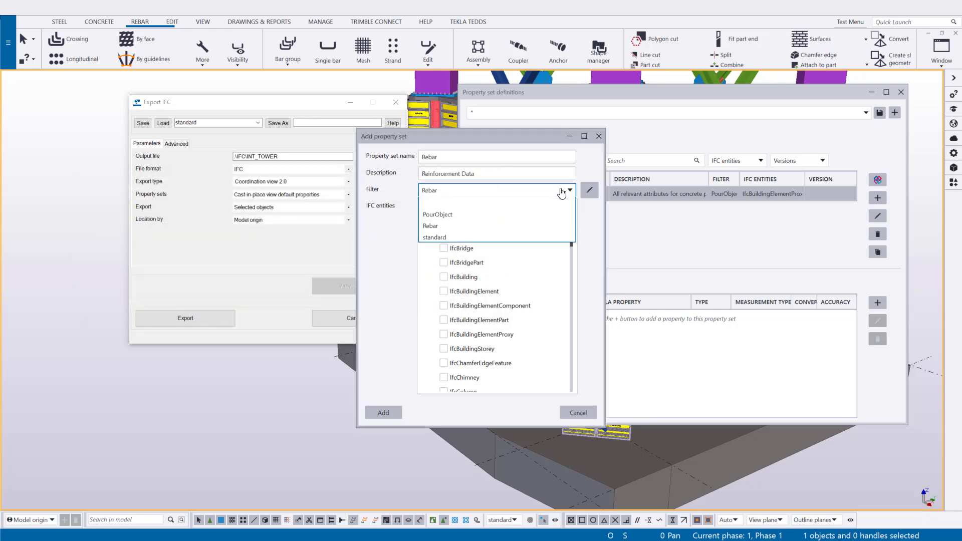
left_click(562, 193)
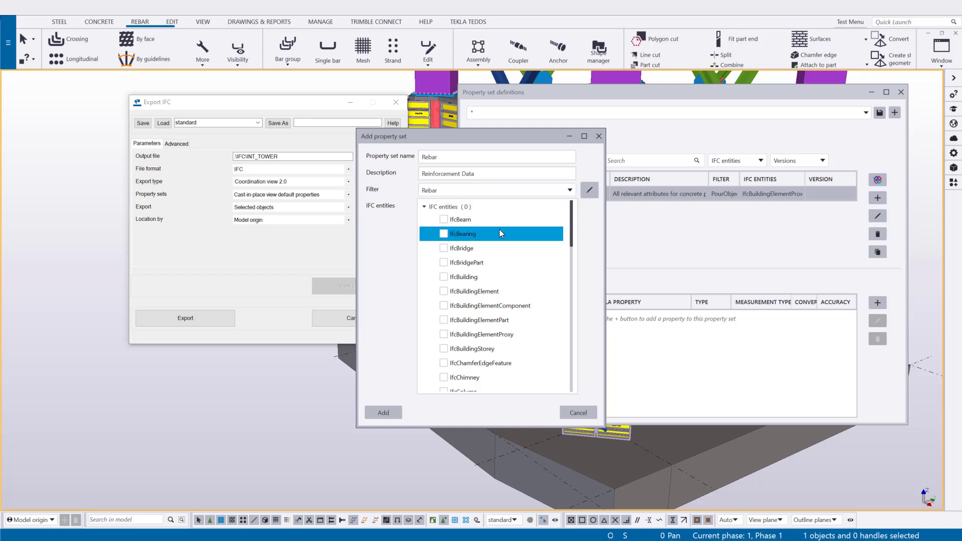
scroll(479, 245, "down", 2)
scroll(480, 245, "down", 5)
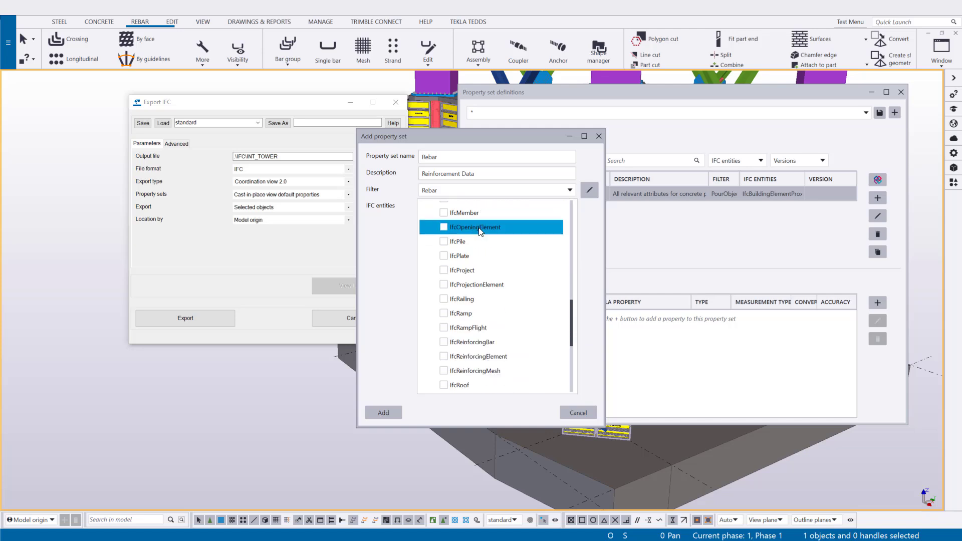
left_click(444, 342)
left_click(445, 358)
left_click(444, 371)
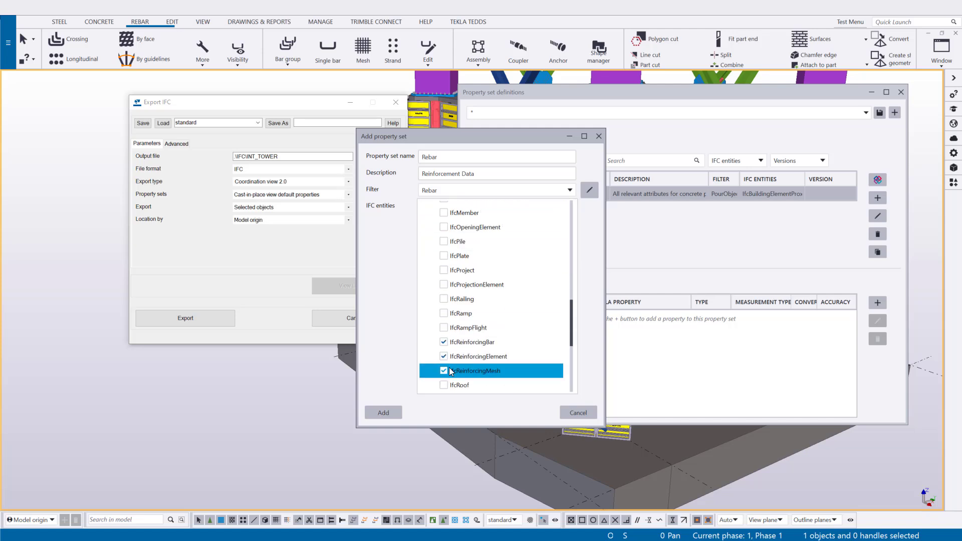
scroll(456, 346, "down", 1)
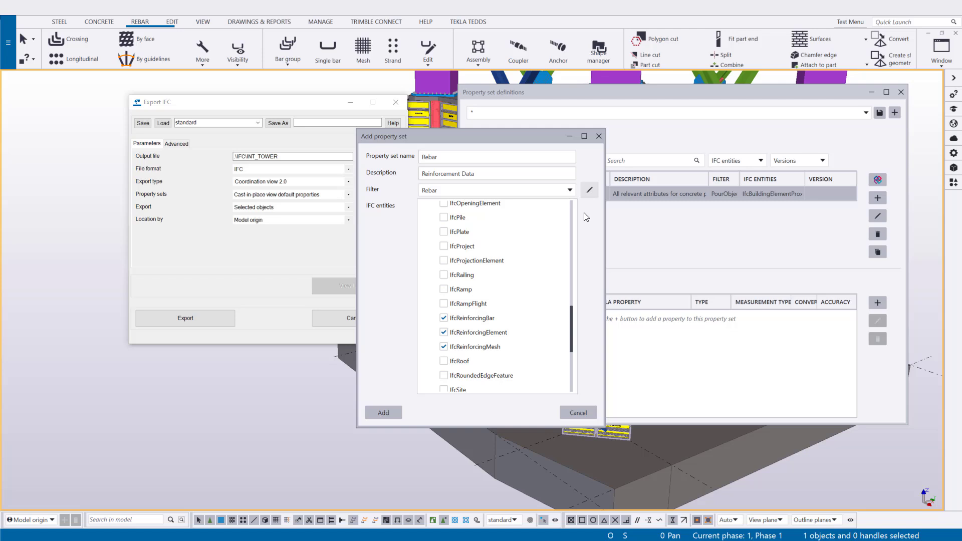
Add the Rebar property set to the property set definitions list
left_click(383, 413)
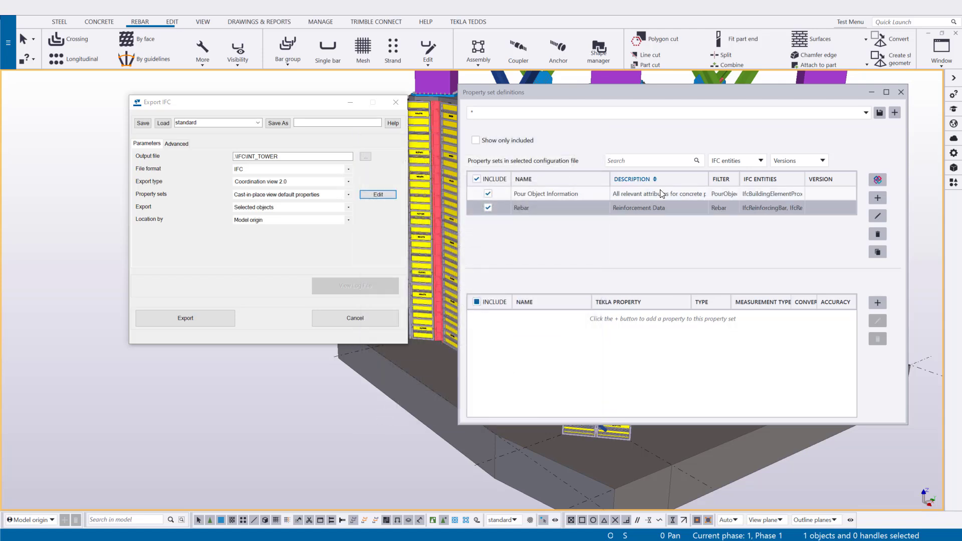
left_click(644, 193)
left_click(629, 208)
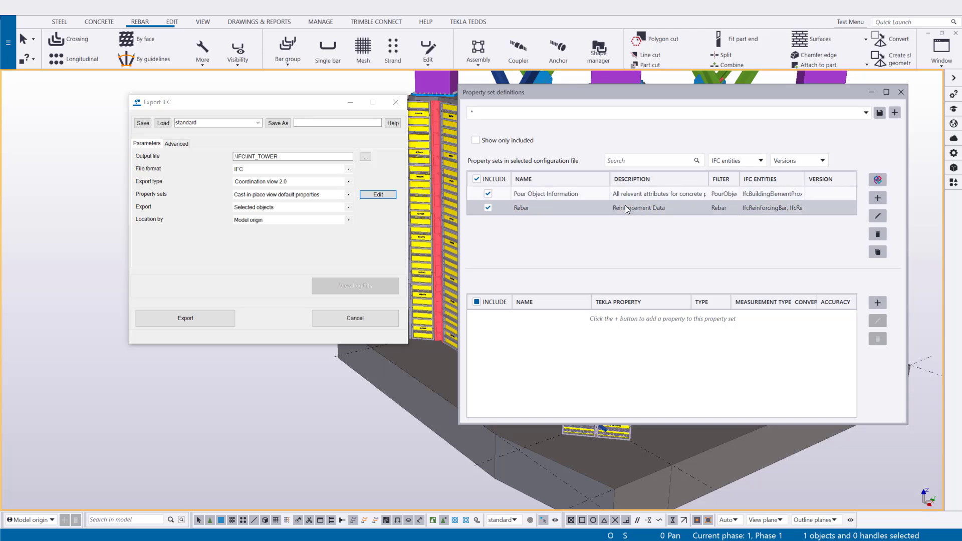
Include both Pour Object Information and Rebar in the export, leaving Pour Object Information selected
left_click(488, 194)
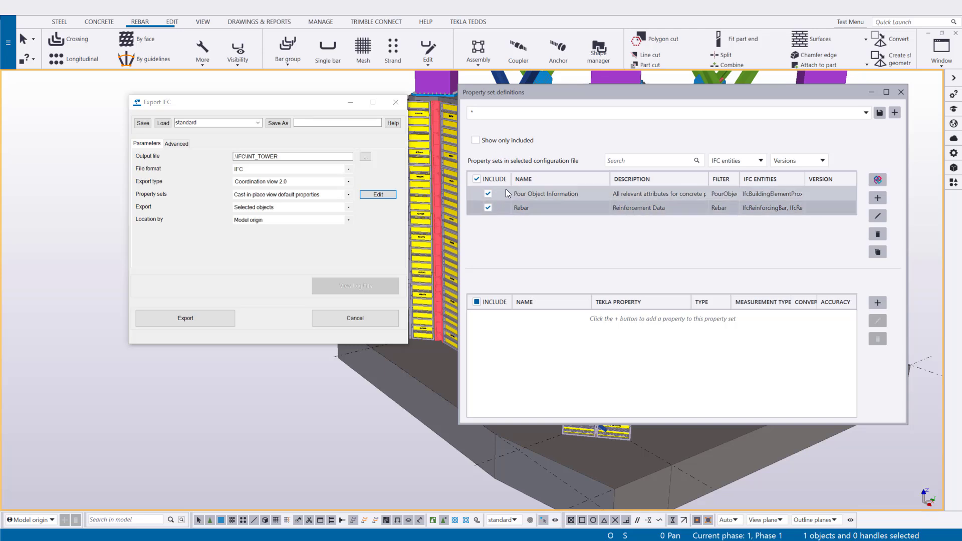
left_click(542, 193)
left_click(537, 207)
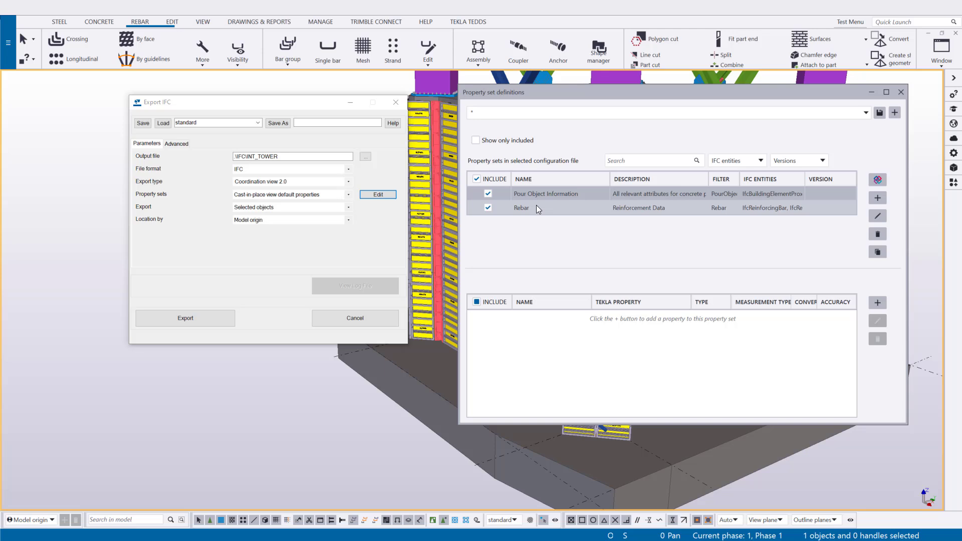
left_click(543, 193)
left_click(488, 207)
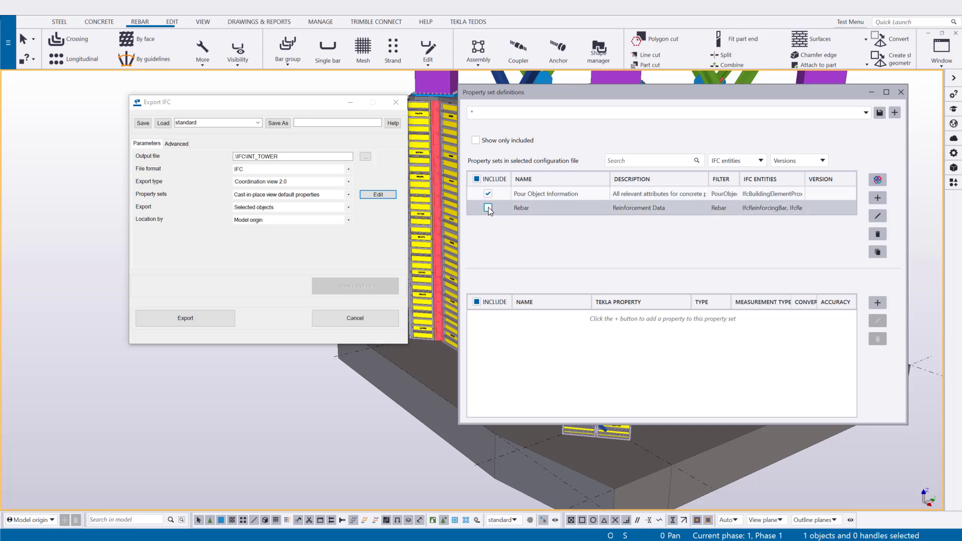
left_click(488, 208)
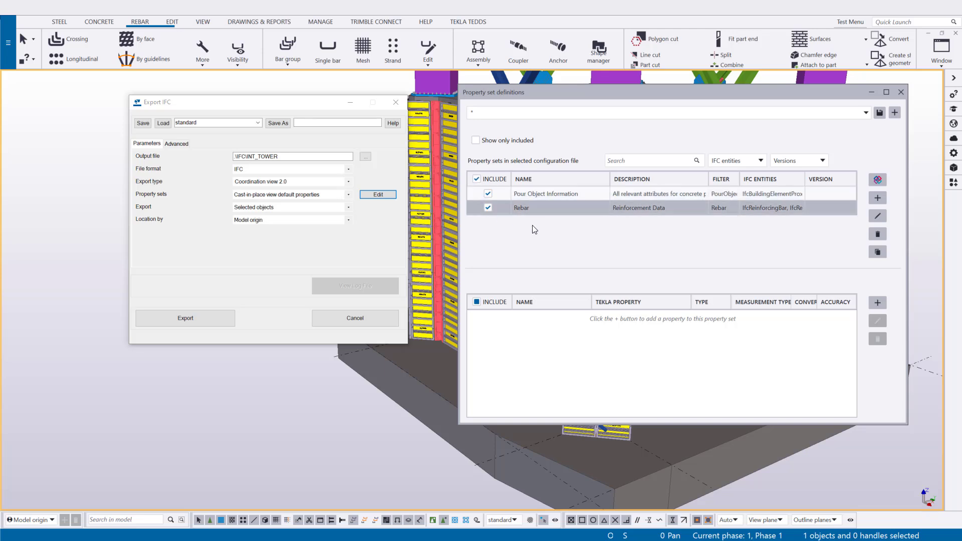
left_click(585, 193)
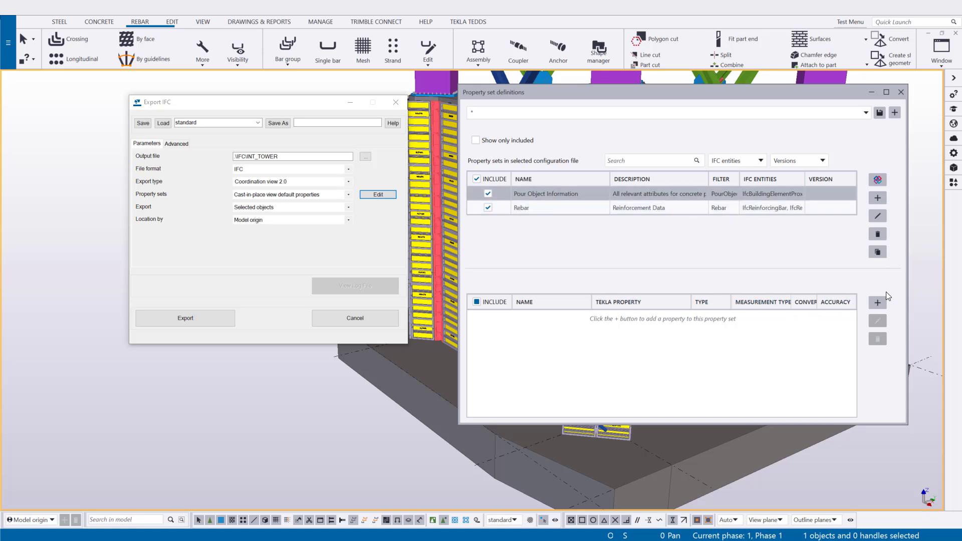
Add the POUR_TYPE string property, found by searching 'pour_type', to Pour Object Information
left_click(878, 303)
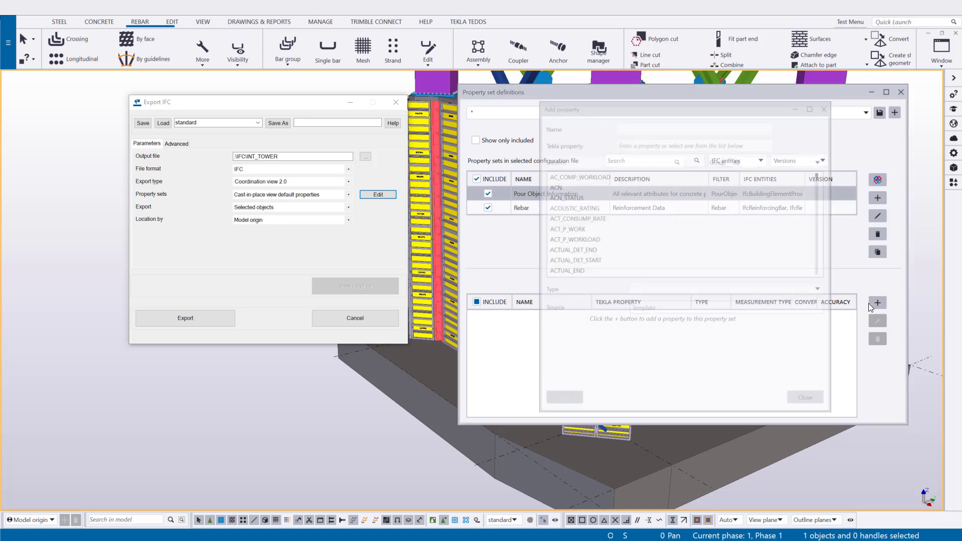
left_click_drag(649, 102, 478, 159)
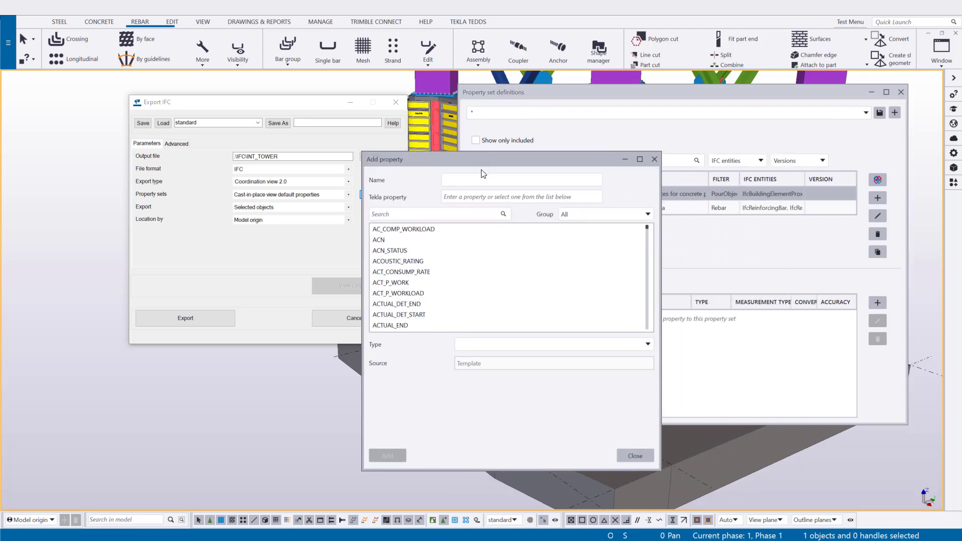
left_click(472, 179)
left_click(479, 214)
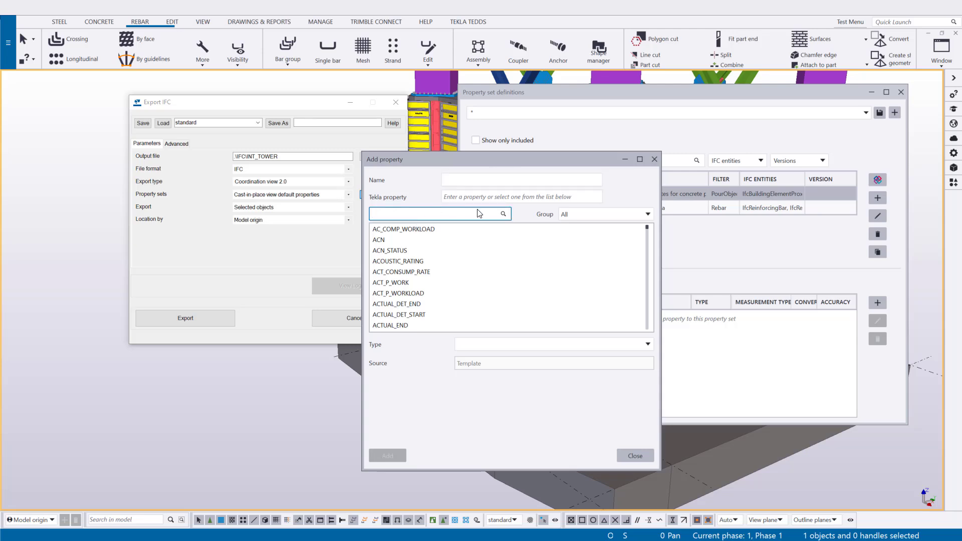
type("pour")
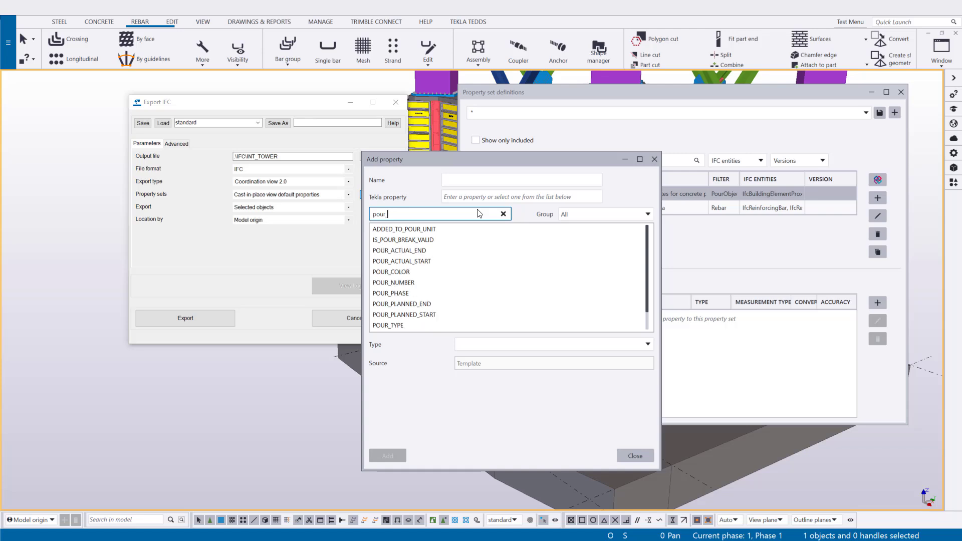
type("_type")
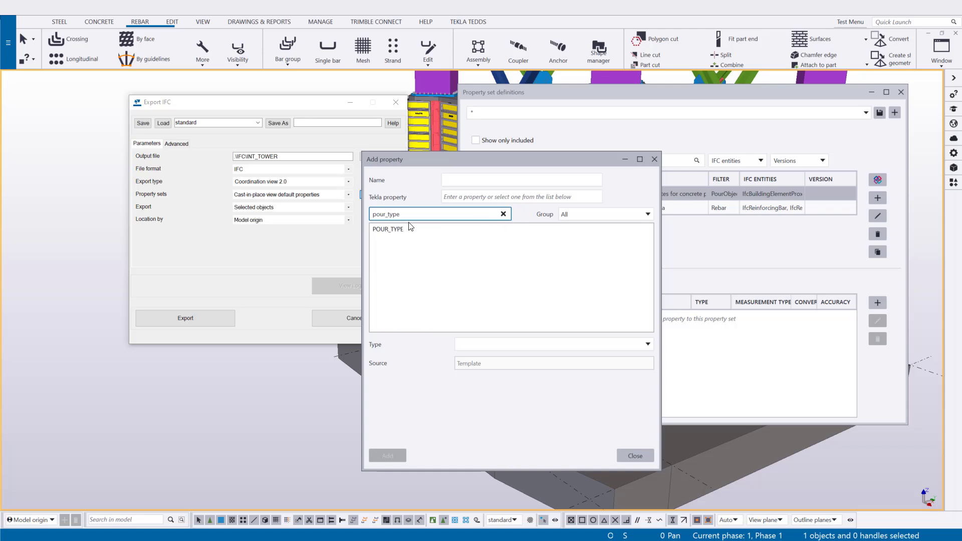
left_click(390, 230)
left_click(504, 179)
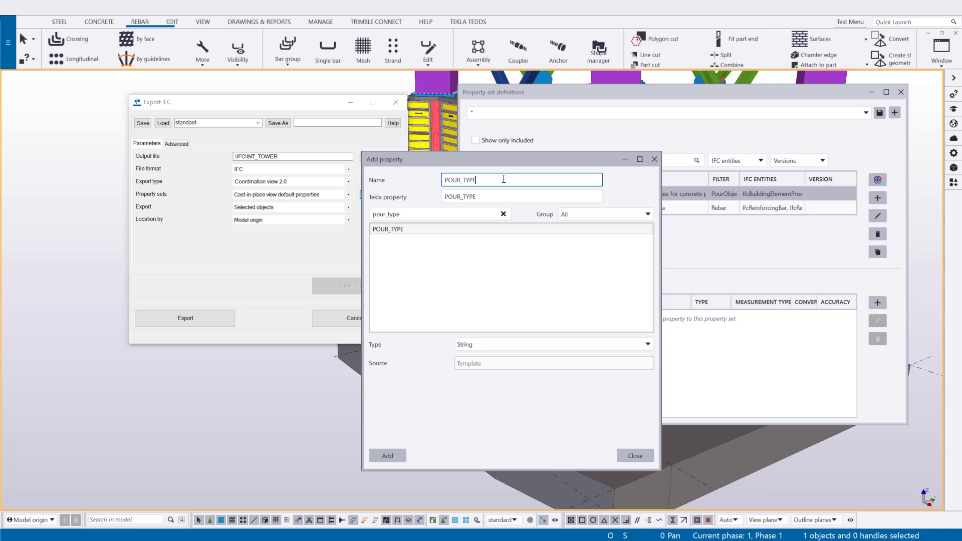
double_click(422, 211)
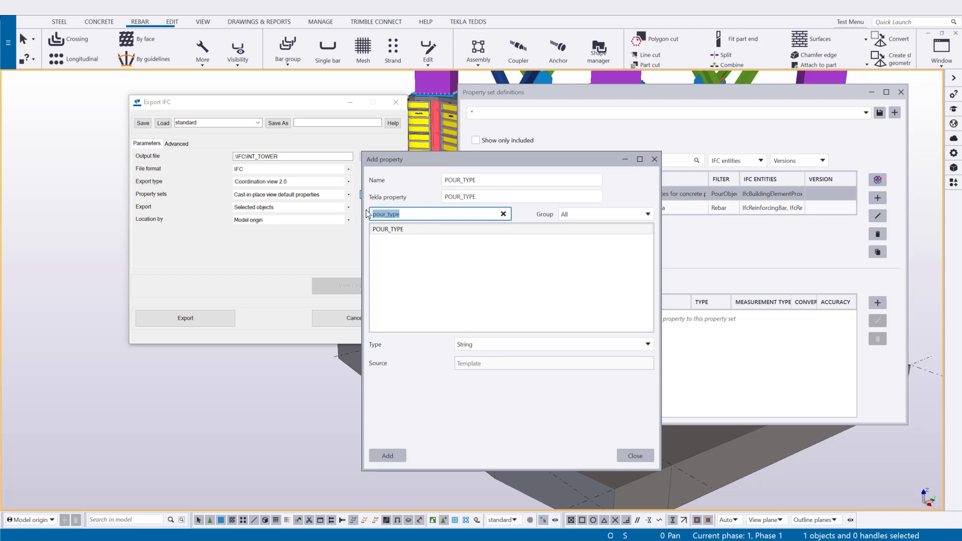
left_click(387, 457)
left_click(655, 159)
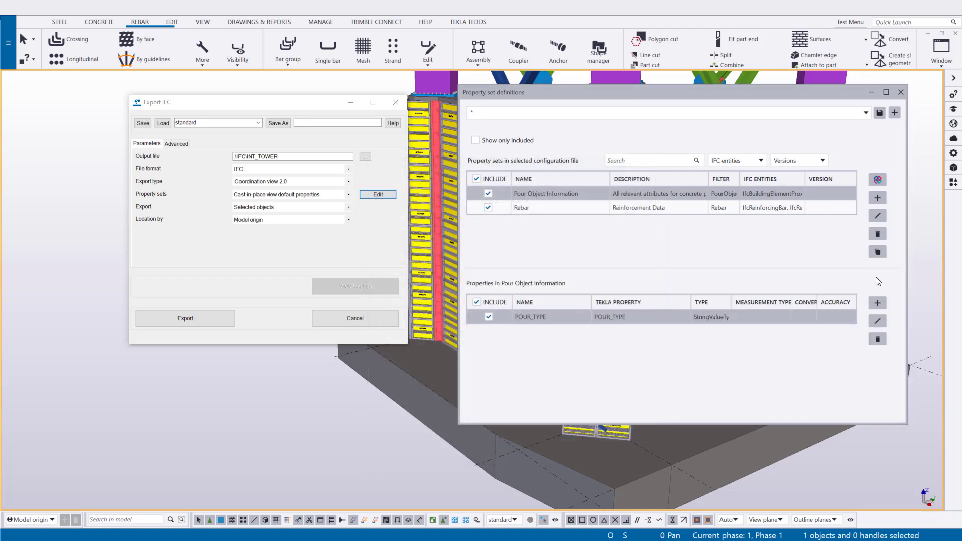
Add the POUR_NUMBER property to the Pour Object Information set
left_click(878, 303)
left_click_drag(610, 98, 480, 120)
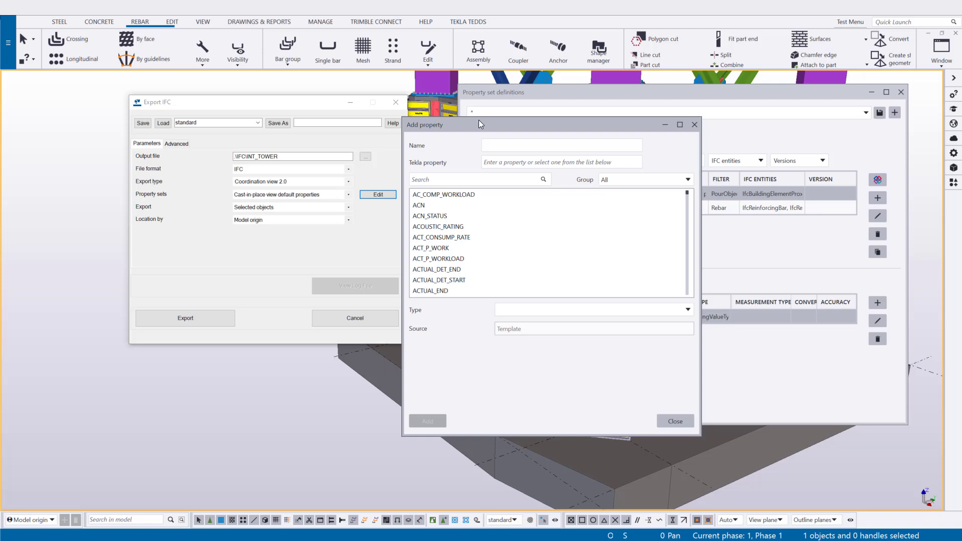
left_click(481, 179)
type("pour_num")
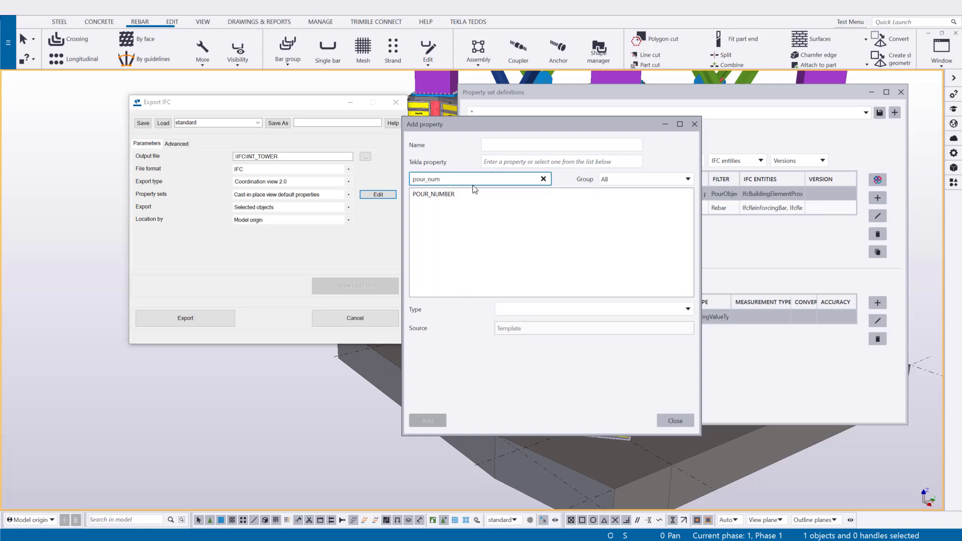
left_click(461, 194)
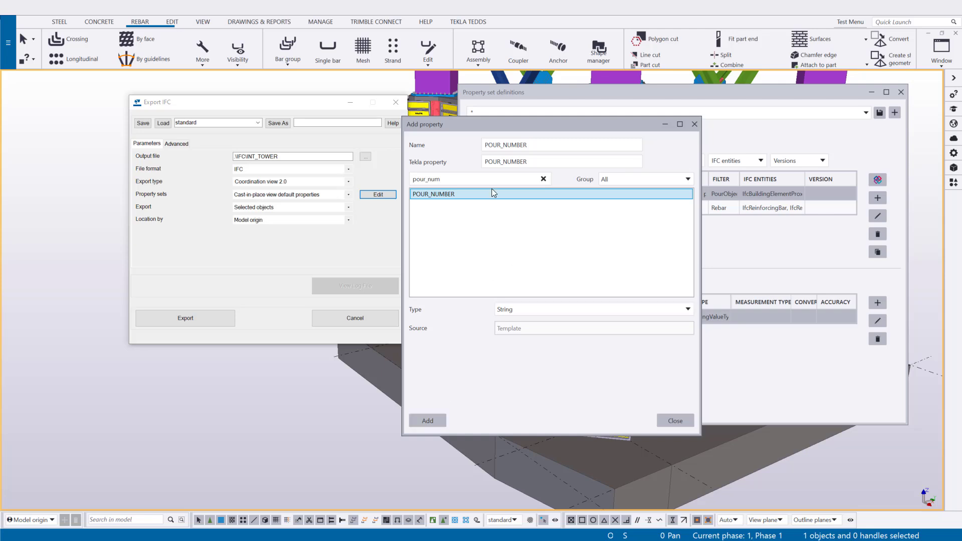
left_click(435, 424)
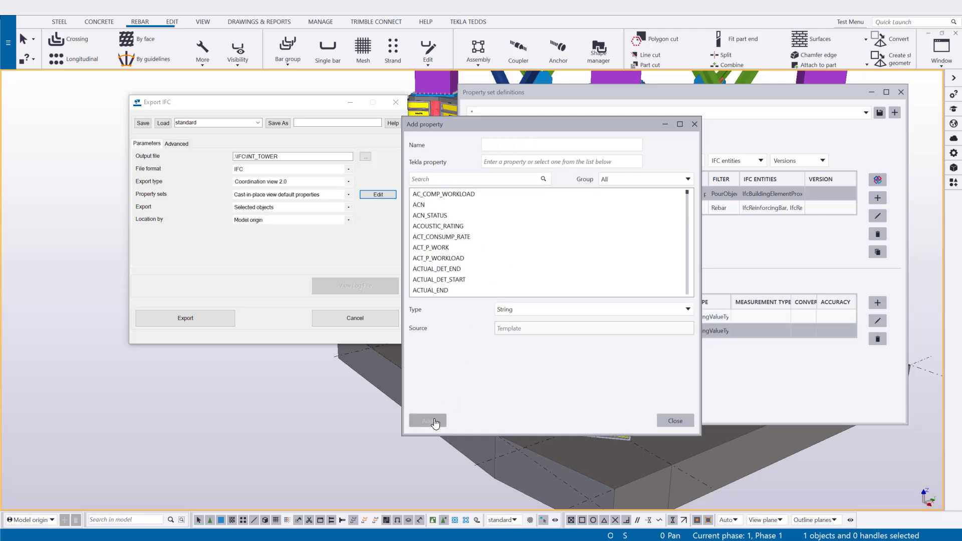
left_click(675, 421)
Add POUR_PLANNED_START to the set as a time-stamp property
left_click(878, 302)
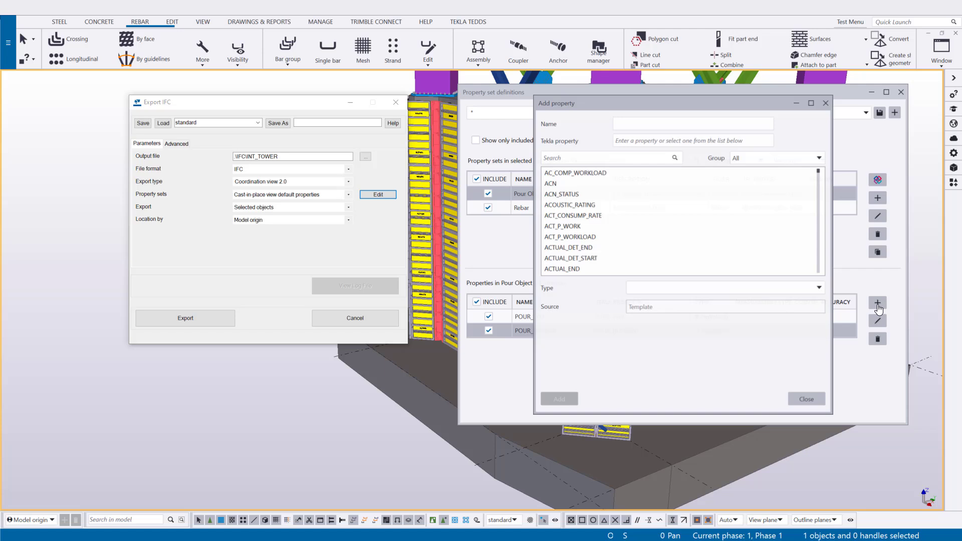
left_click_drag(664, 104, 414, 163)
left_click(401, 182)
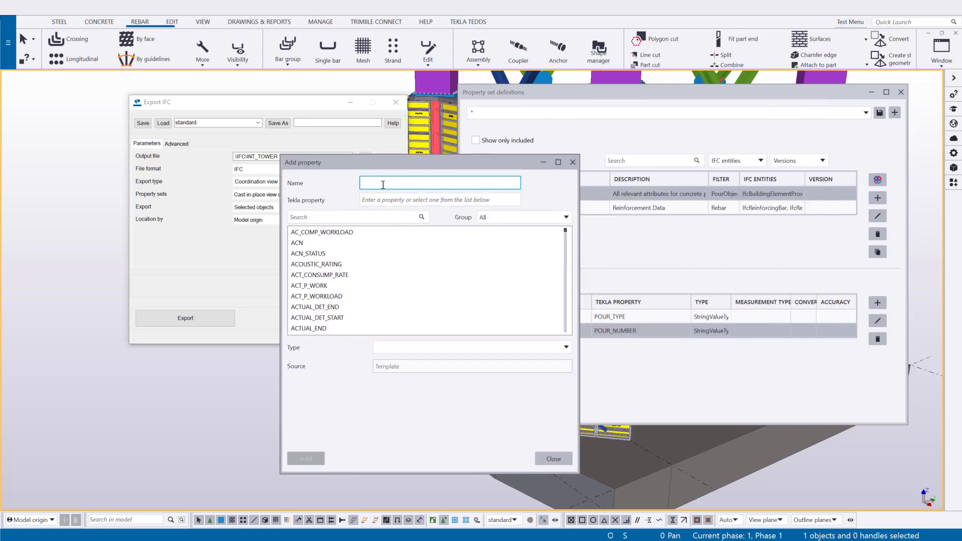
left_click(396, 217)
type("P")
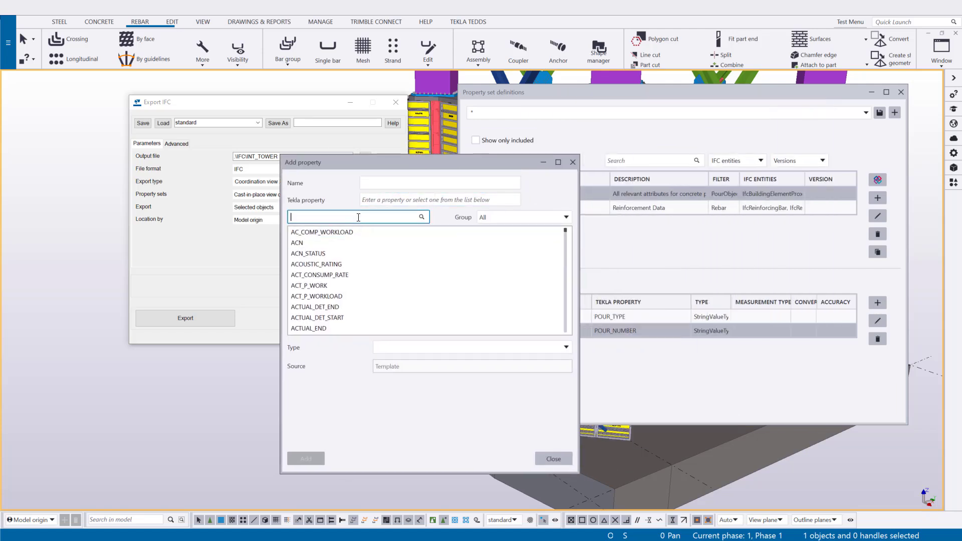
type("our_p")
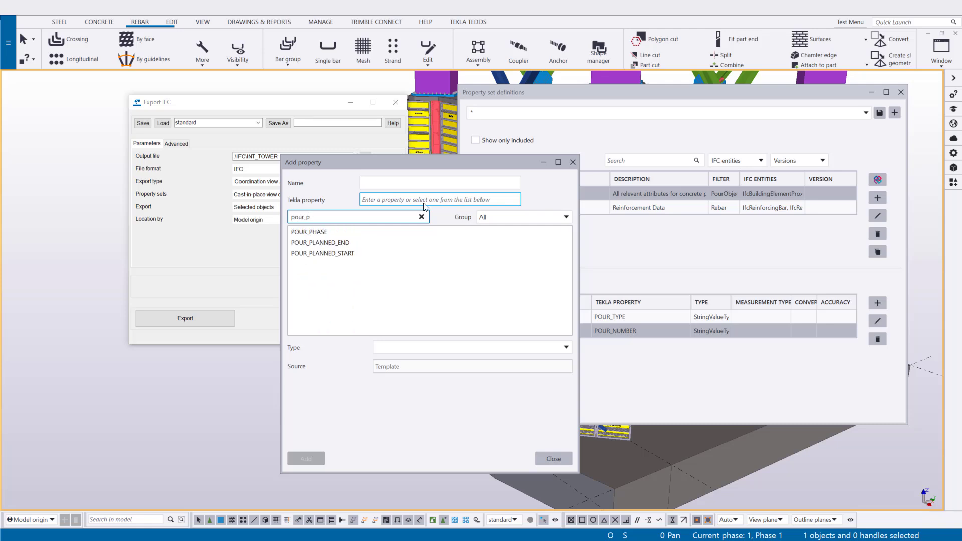
left_click(339, 254)
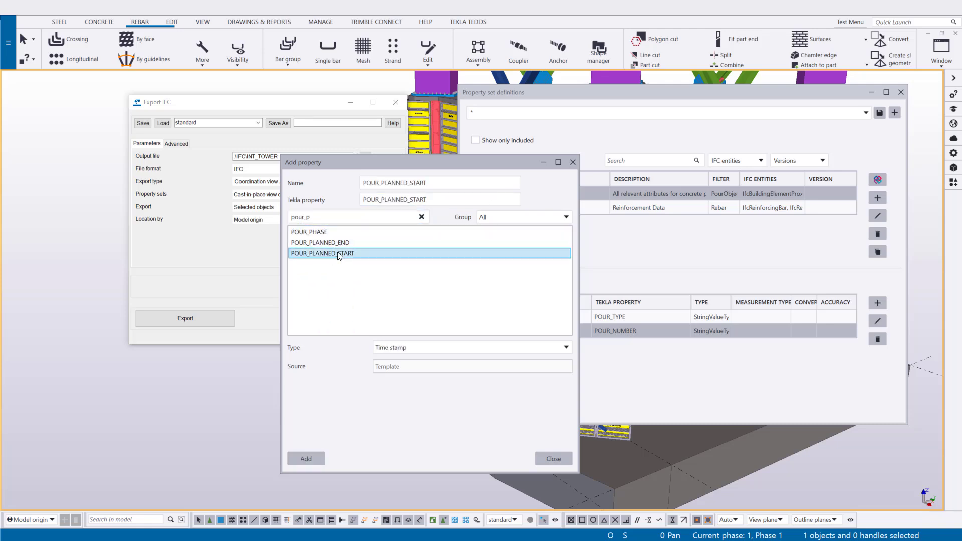
left_click(306, 459)
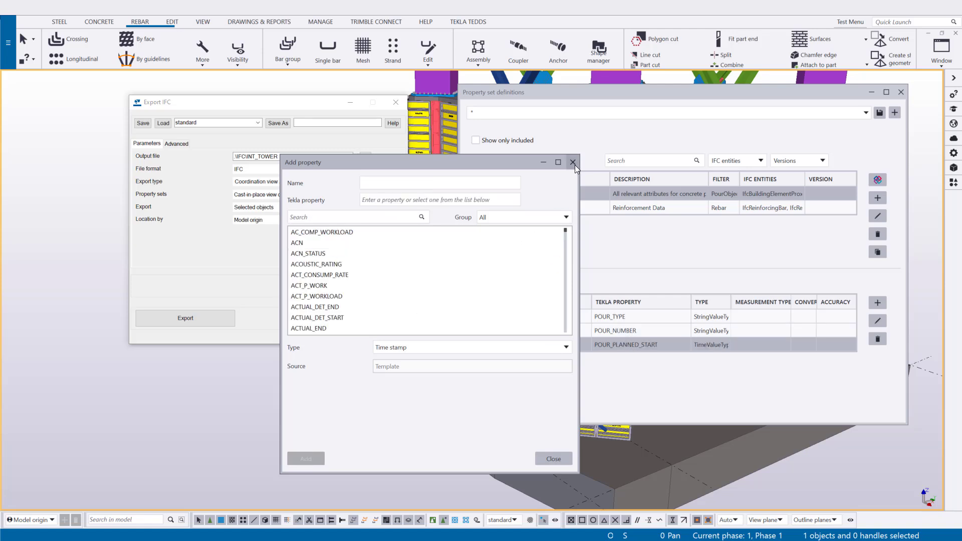
Add POUR_PLANNED_END with the Time stamp data type
left_click(351, 216)
type("pour_")
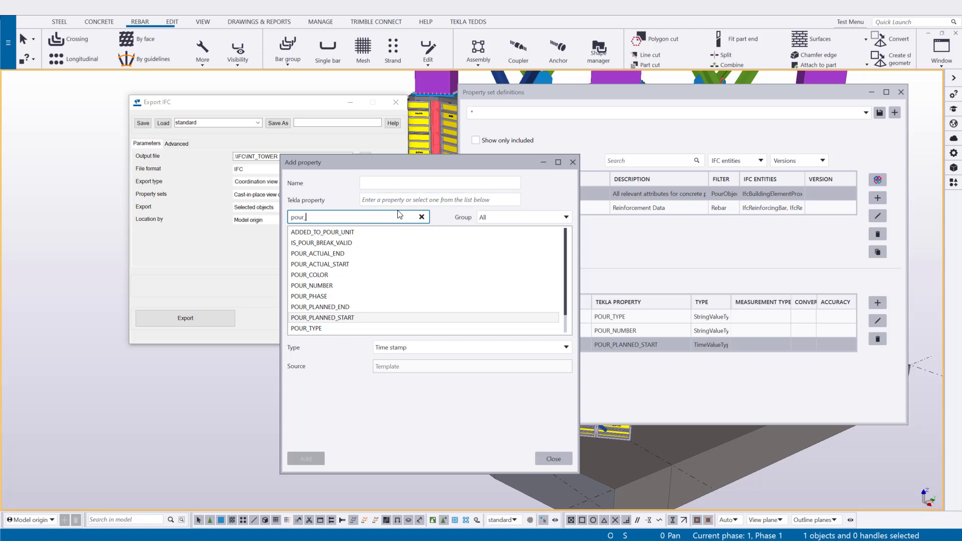
left_click(339, 307)
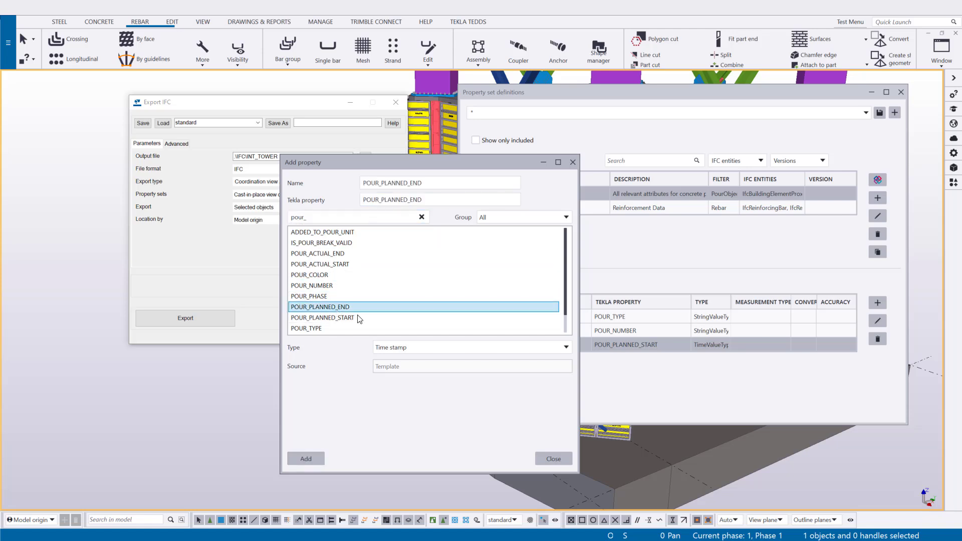
left_click(449, 347)
left_click(456, 348)
left_click(305, 458)
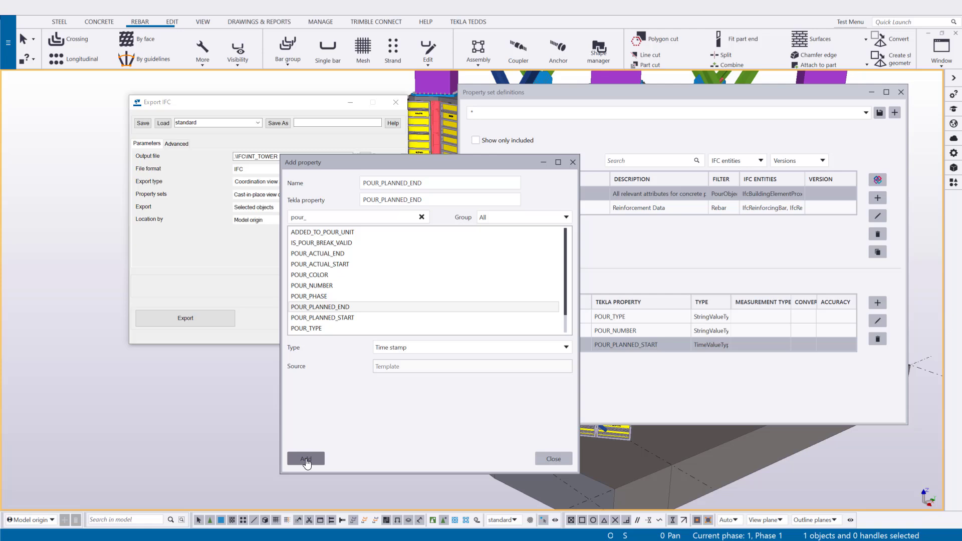
left_click(573, 162)
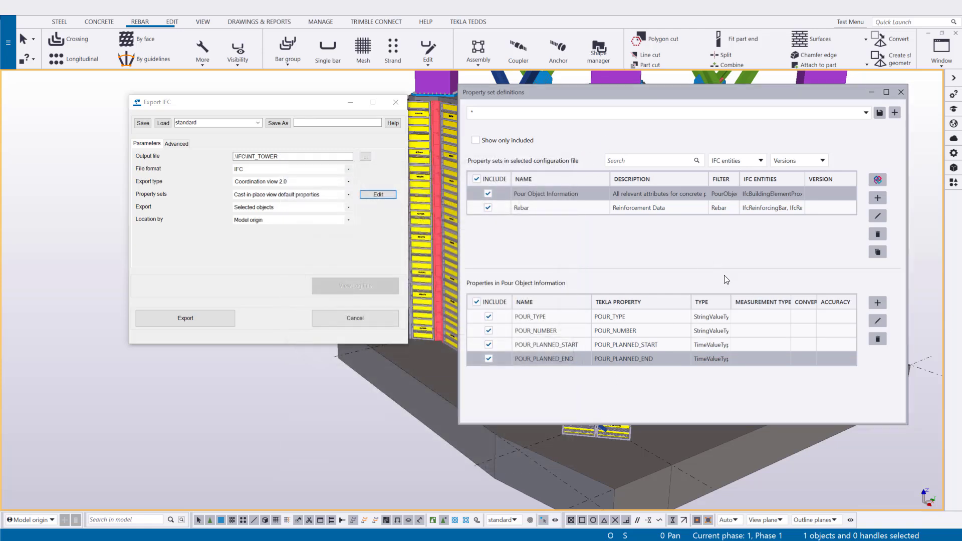
Rename the POUR_TYPE property to 'Pour Type:', keeping its POUR_TYPE mapping
left_click_drag(592, 300, 616, 301)
left_click(548, 317)
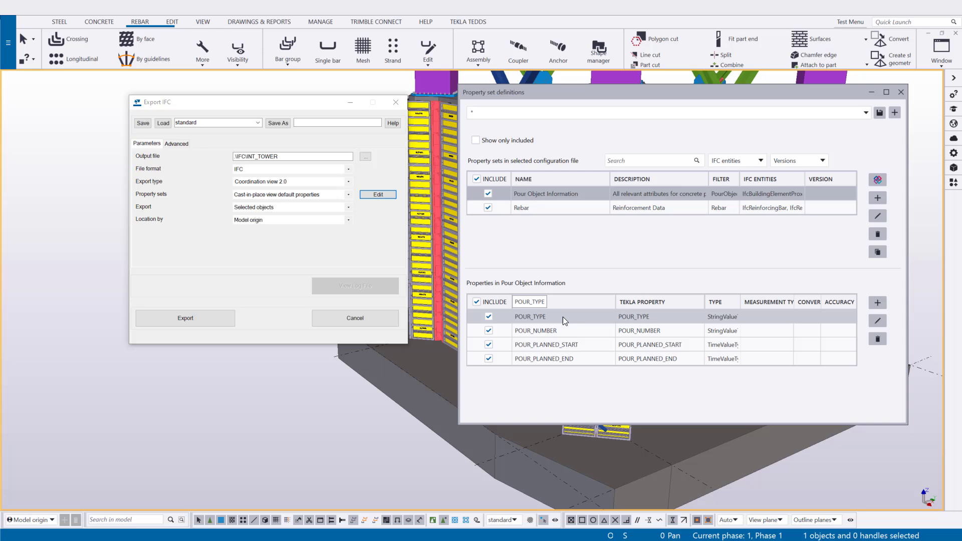
left_click(881, 325)
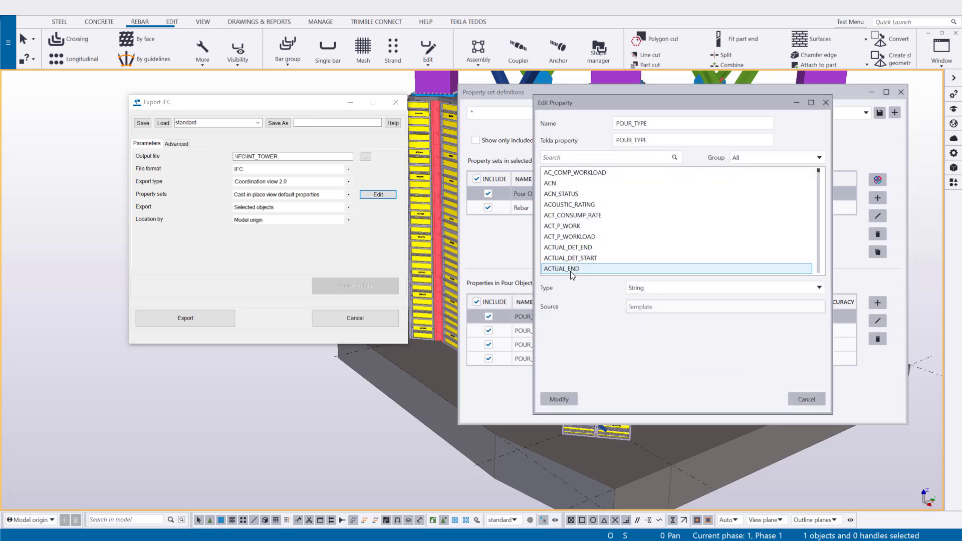
double_click(647, 124)
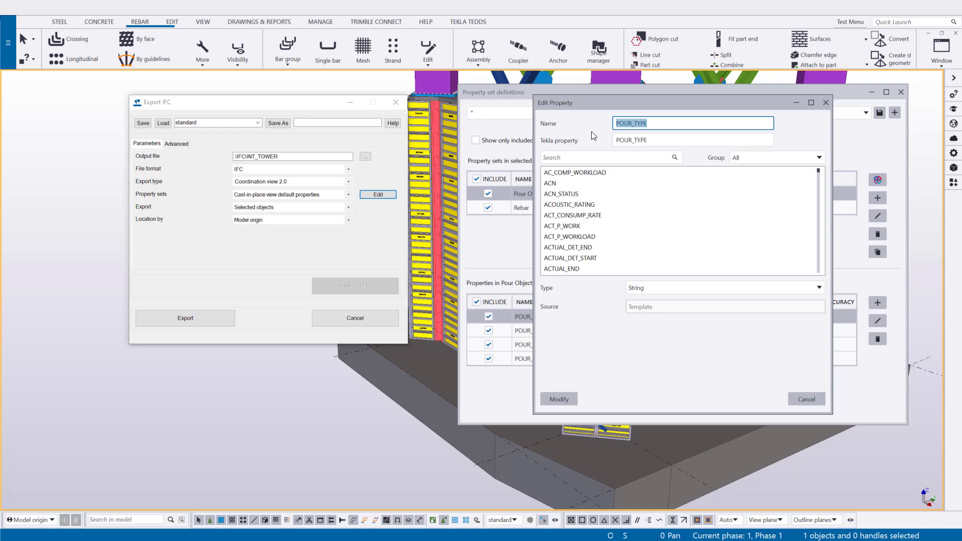
type("P")
type(":")
left_click(558, 399)
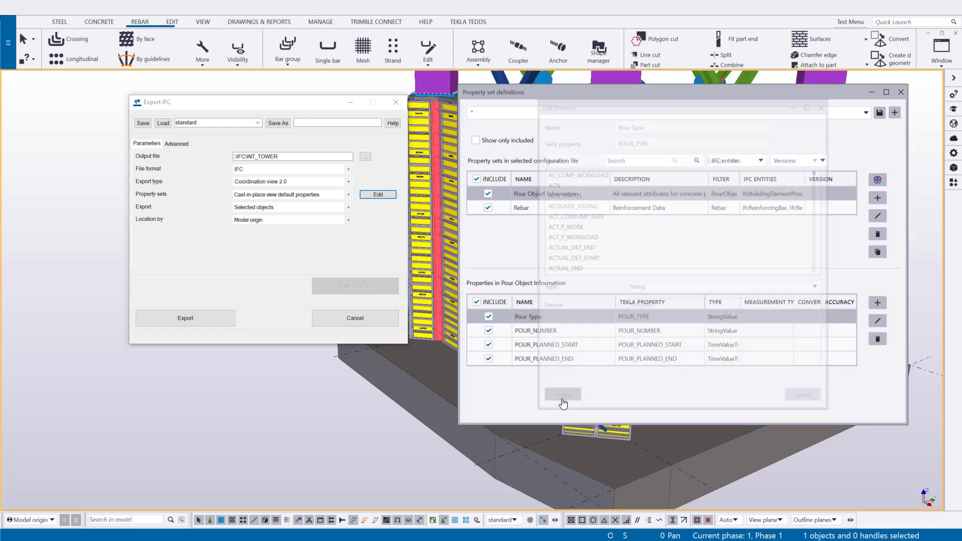
left_click(556, 318)
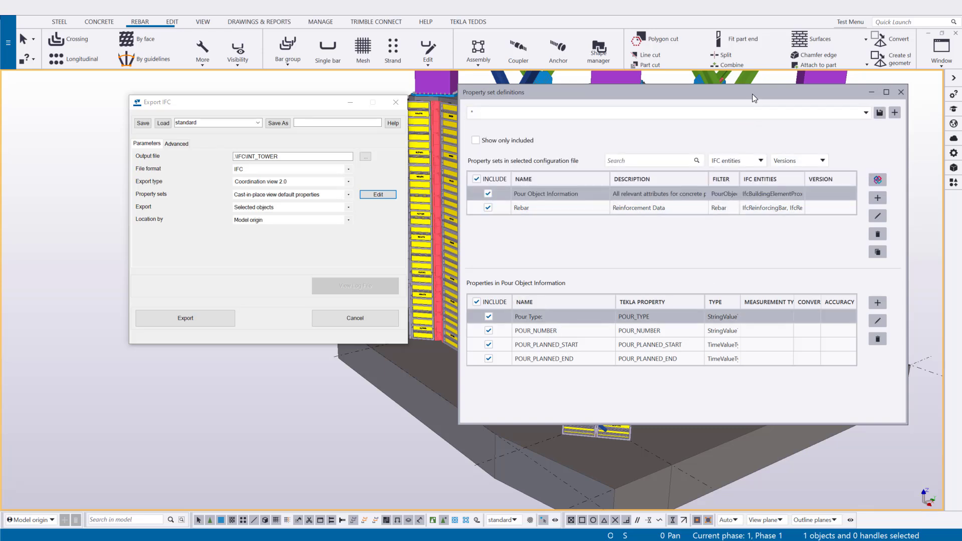
Name the configuration '2024 IFC Export' and attempt saving twice, dismissing the empty-set error each time
type("2024")
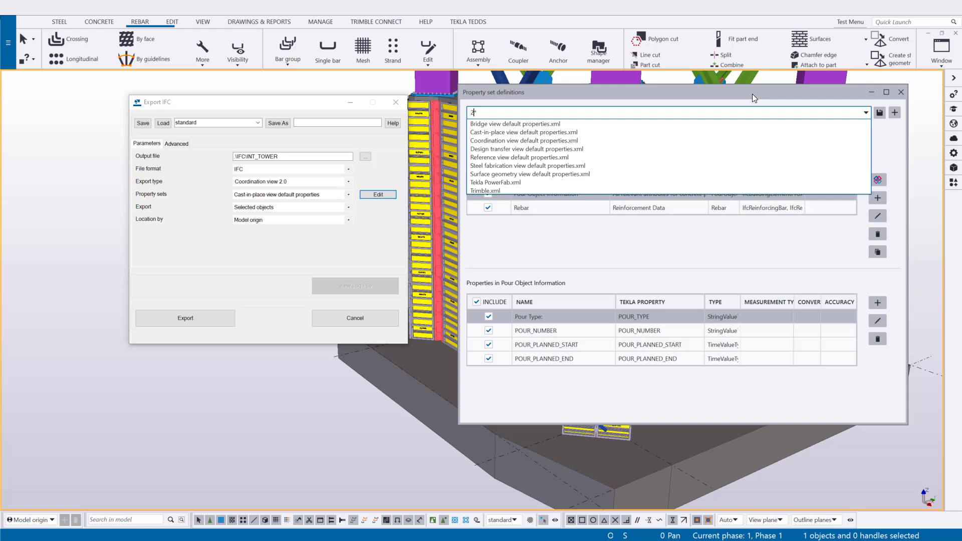
type(" IFC Export*")
left_click(879, 112)
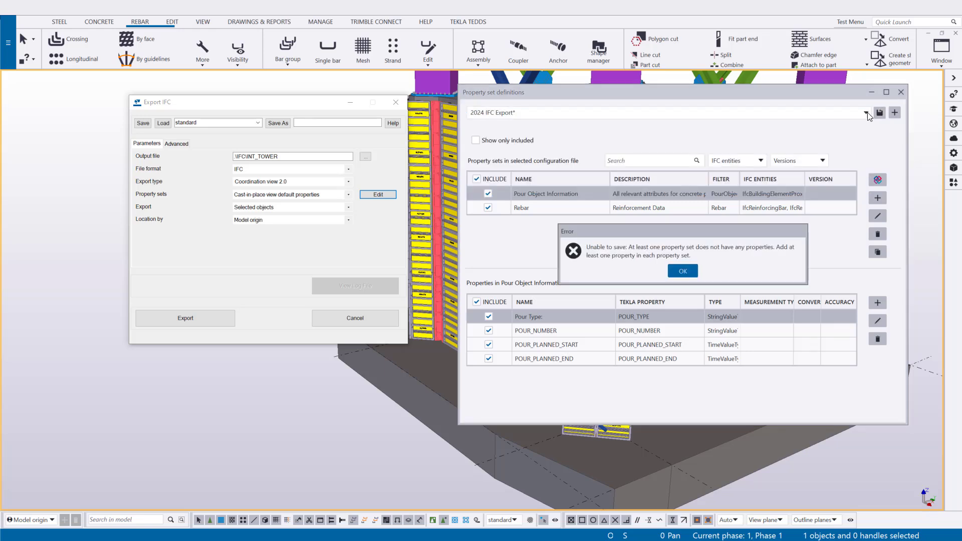
left_click(682, 271)
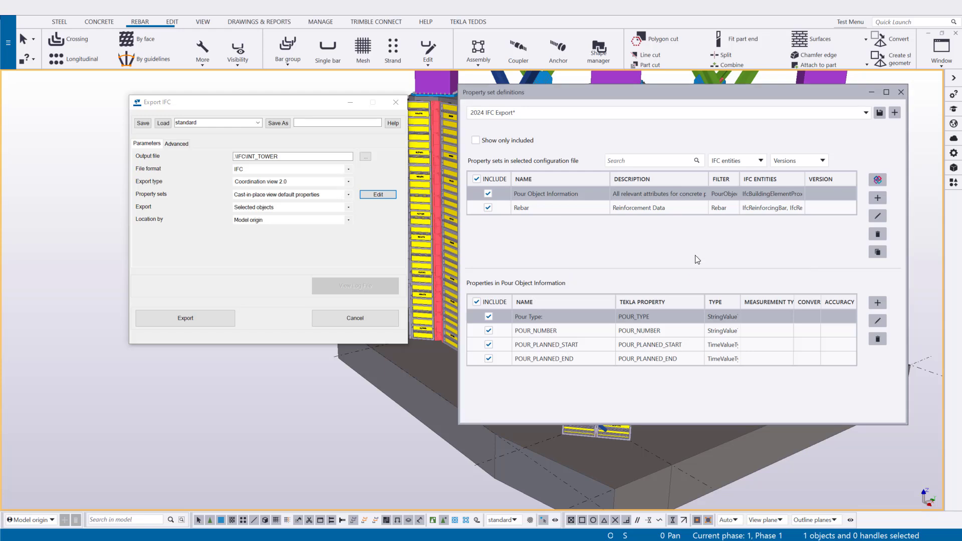
left_click(880, 112)
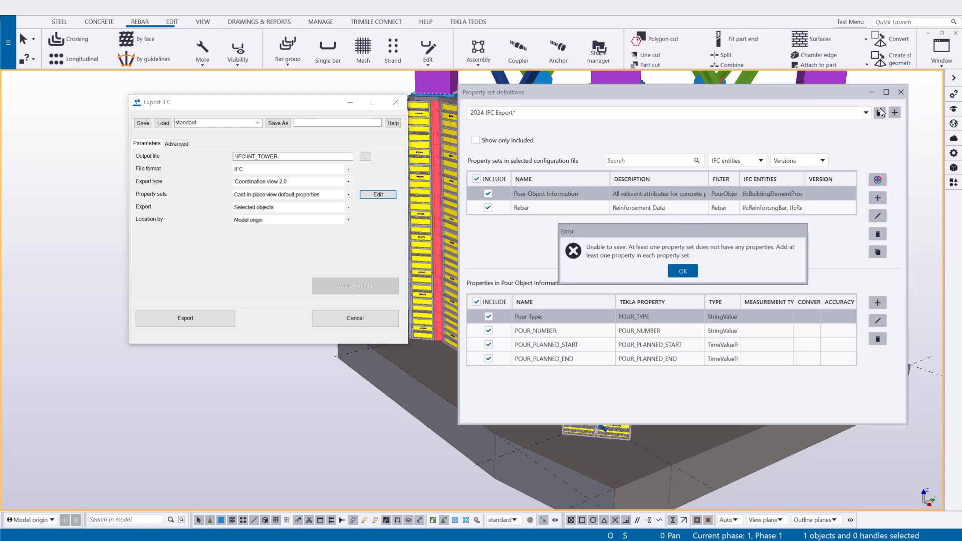
left_click(684, 273)
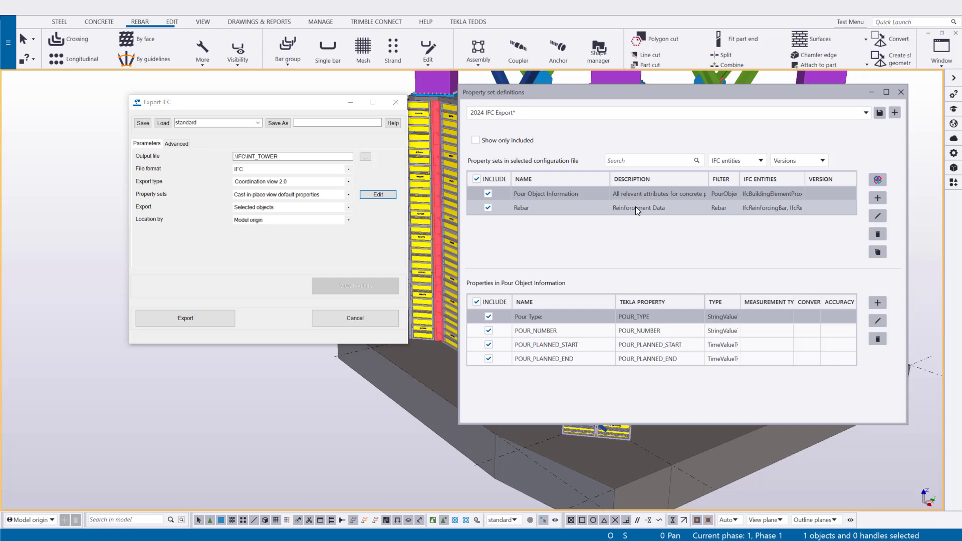
Select the Rebar property set to show its empty properties list
left_click(635, 207)
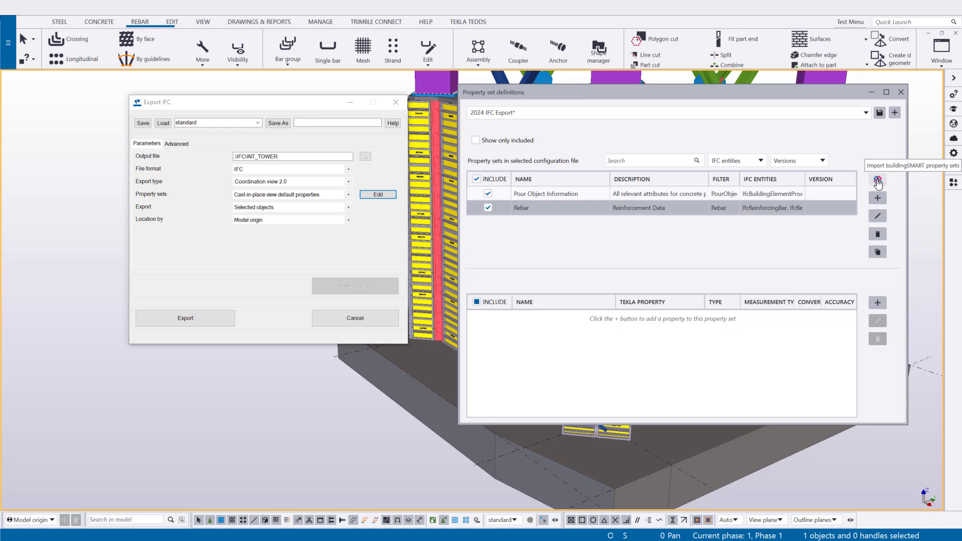
Import the buildingSMART Pset_ReinforcingBarCommon set, found by searching 'reinforcing'
left_click(878, 181)
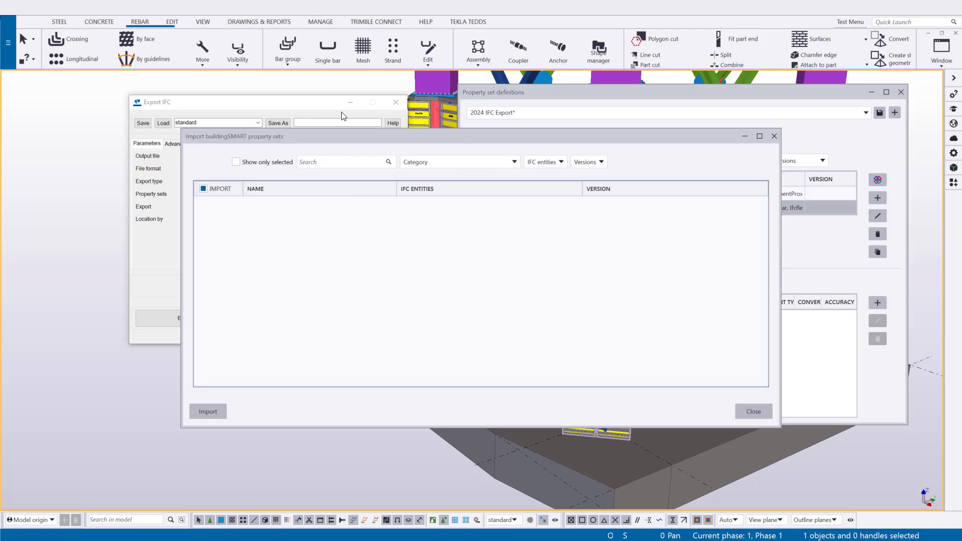
left_click_drag(352, 131, 371, 134)
left_click(353, 159)
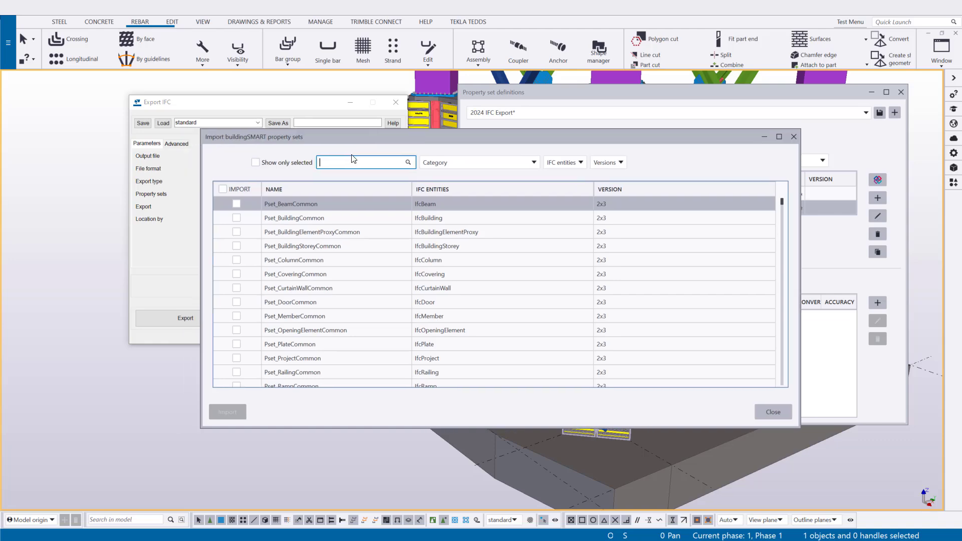
type("rebar")
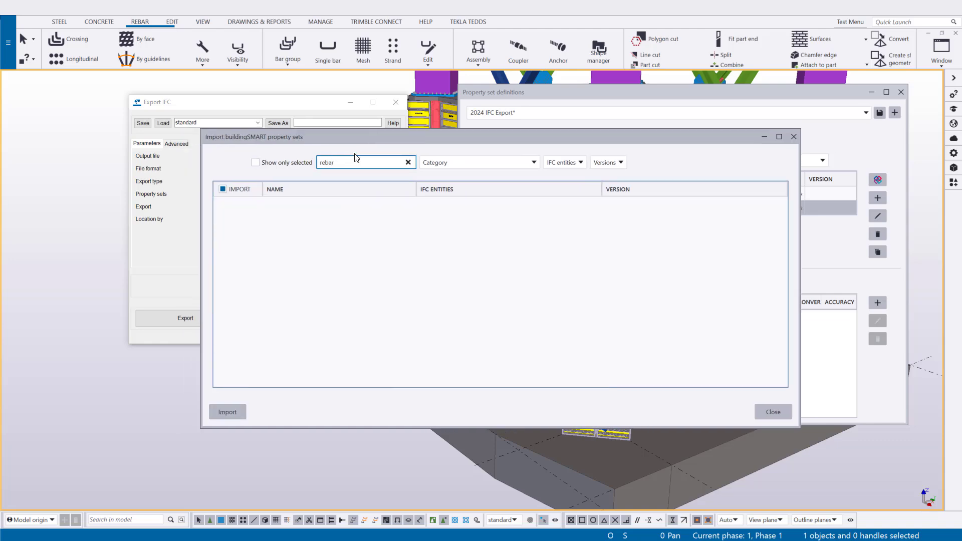
double_click(356, 159)
type("reinforcing")
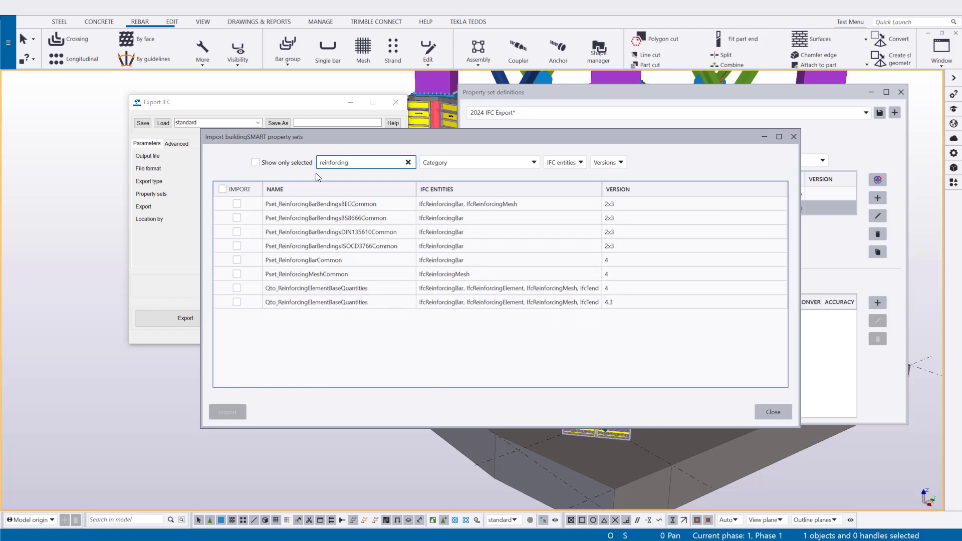
left_click(273, 259)
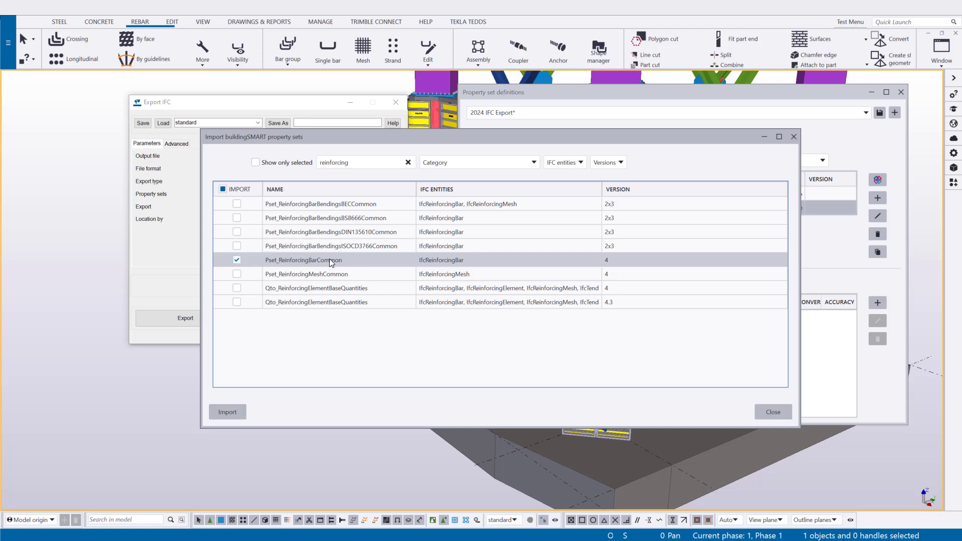
left_click(228, 413)
left_click(773, 412)
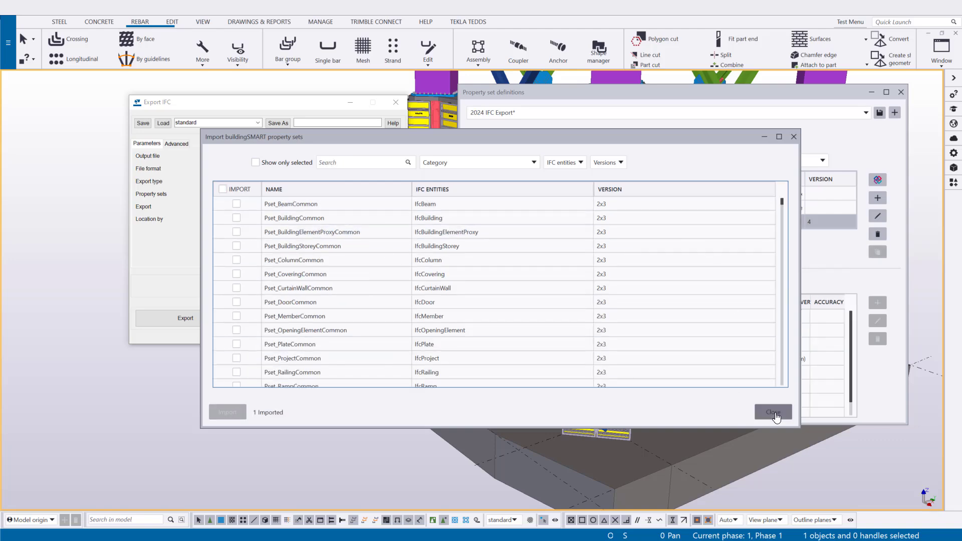
Enlarge the window to show all Pset_ReinforcingBarCommon properties and edit its Status property
left_click(597, 209)
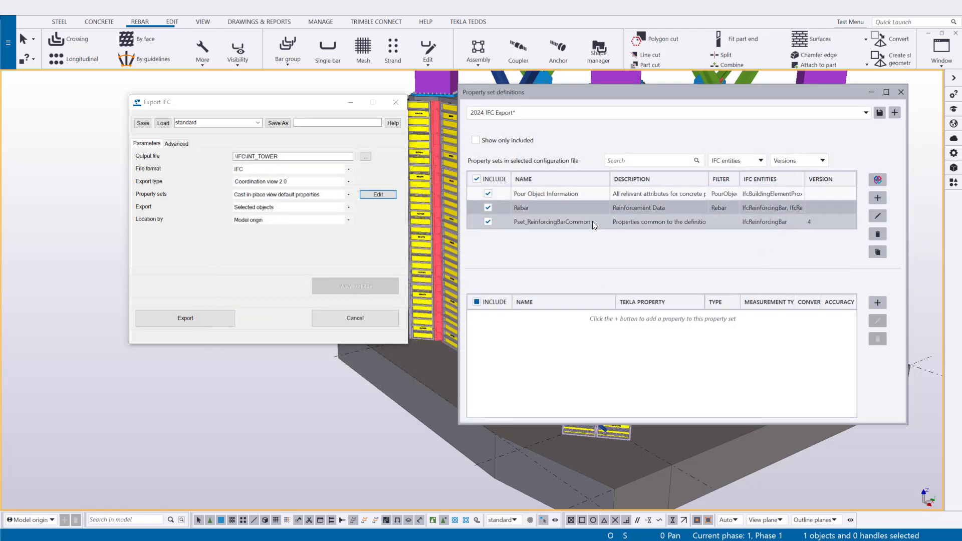
left_click(584, 223)
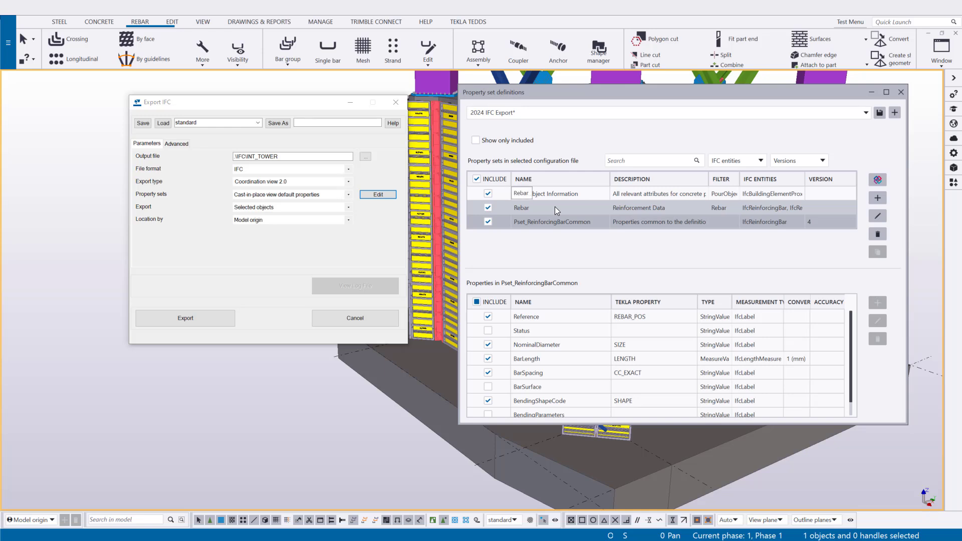
left_click(555, 206)
left_click(570, 227)
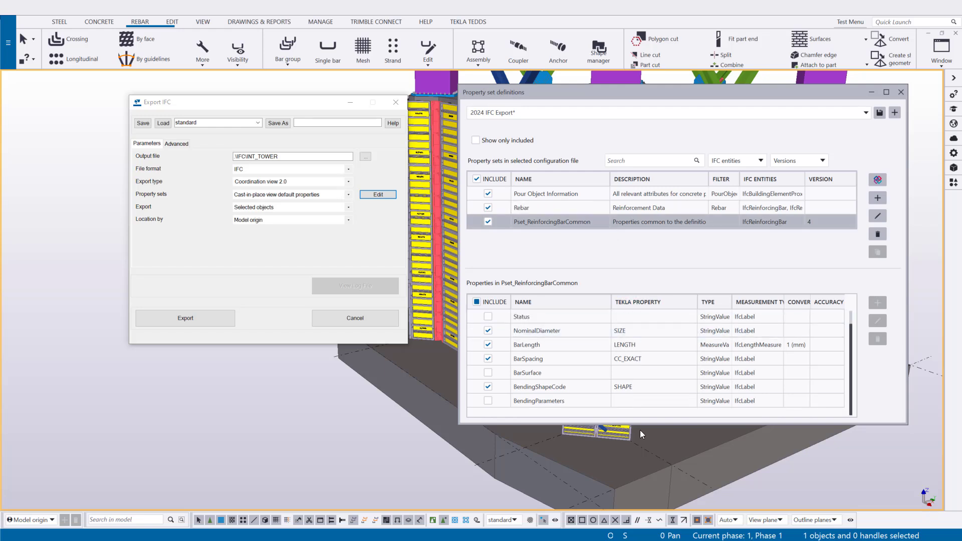
left_click_drag(645, 425, 651, 491)
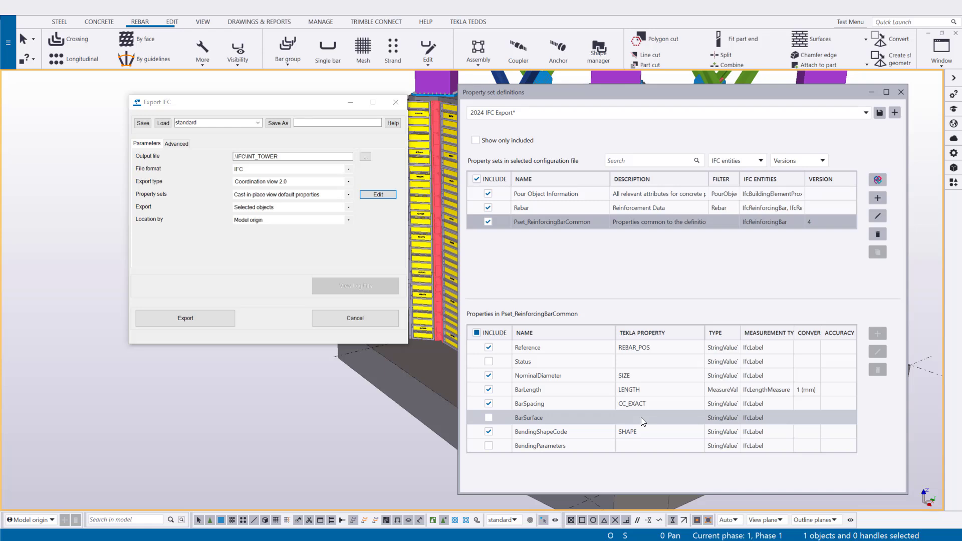
left_click(638, 362)
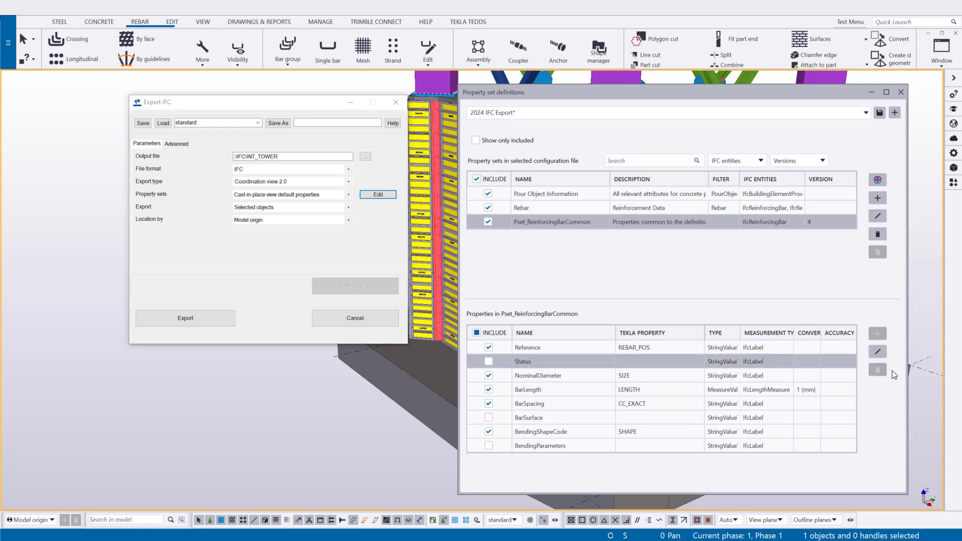
left_click(878, 351)
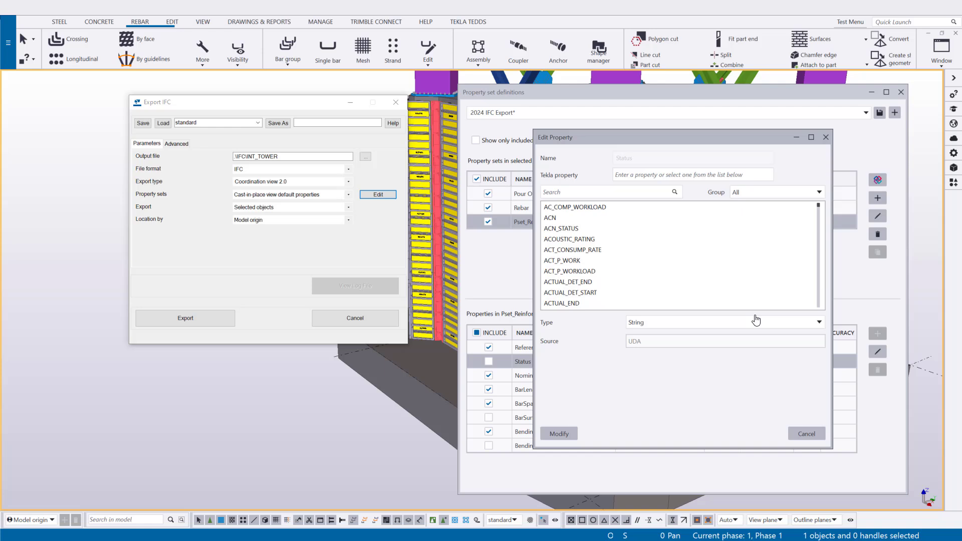
Close the Status editor unchanged, retry saving, and dismiss the error
left_click(586, 191)
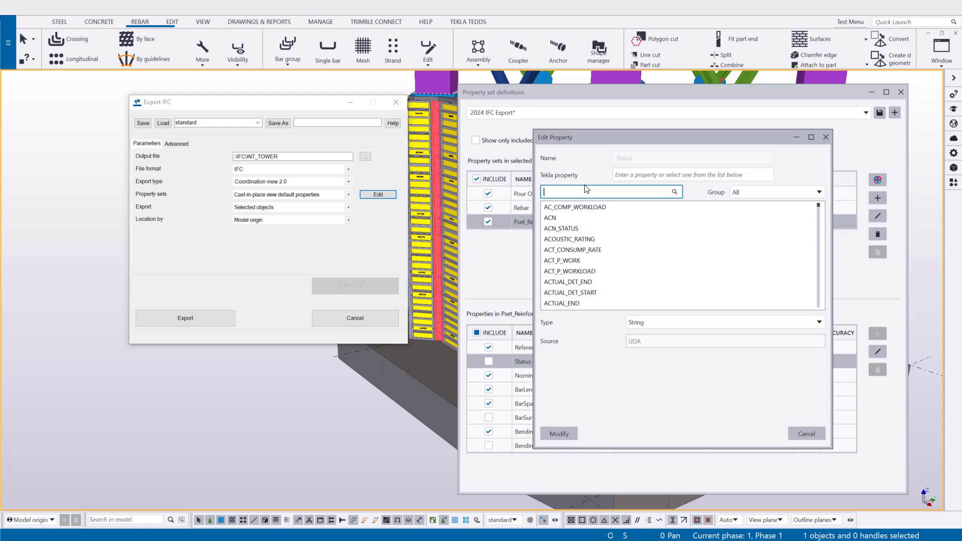
left_click(826, 136)
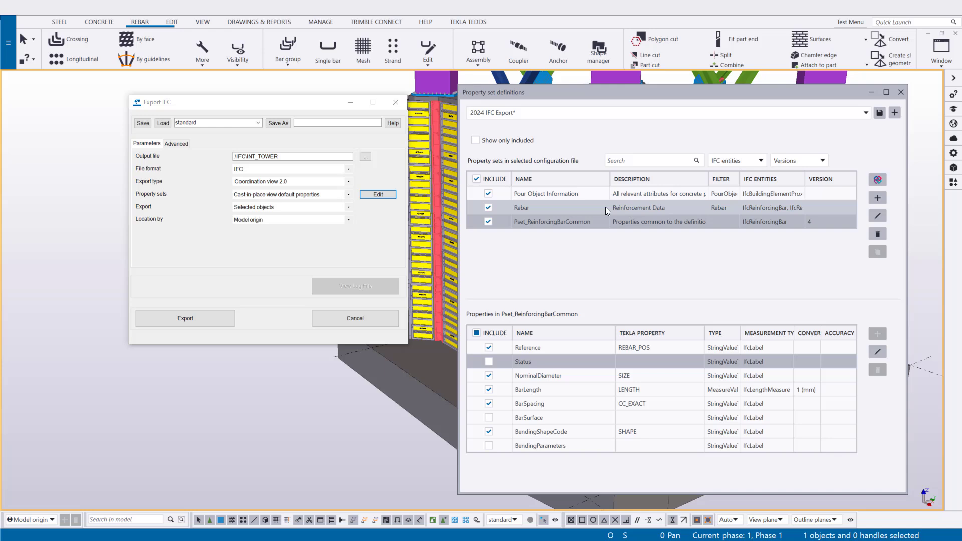
left_click(880, 113)
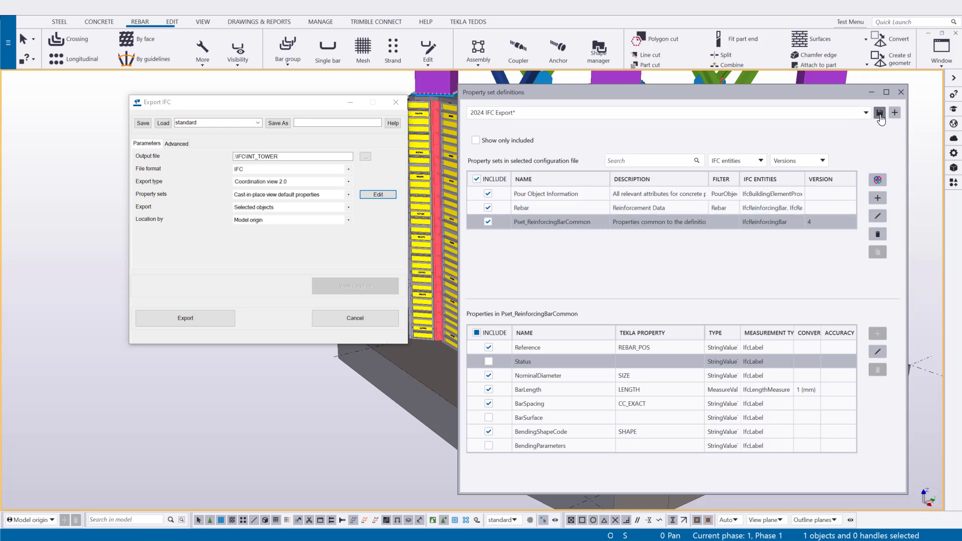
left_click(683, 305)
Add a 'Bar Mark' property mapped to REBAR_POS to the Rebar set
left_click(591, 209)
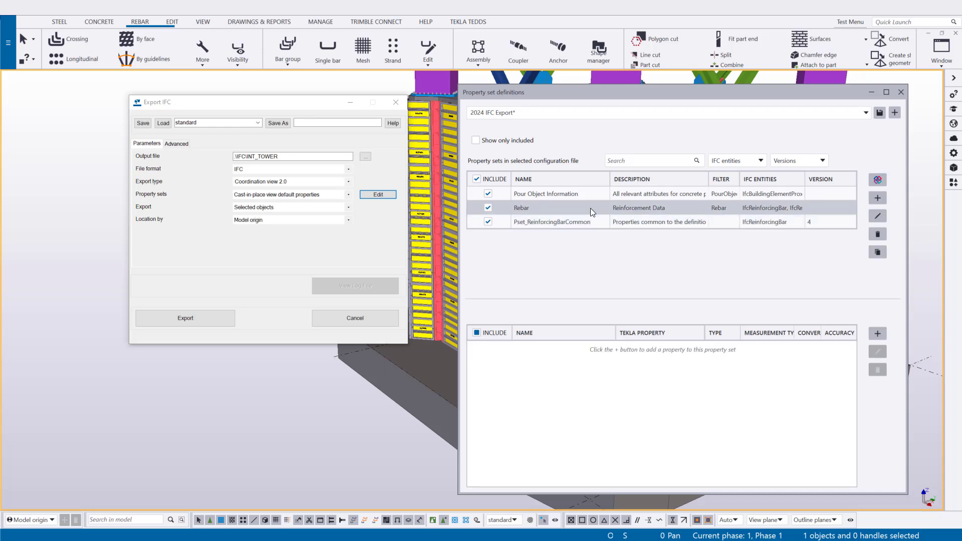
left_click(877, 334)
left_click(564, 192)
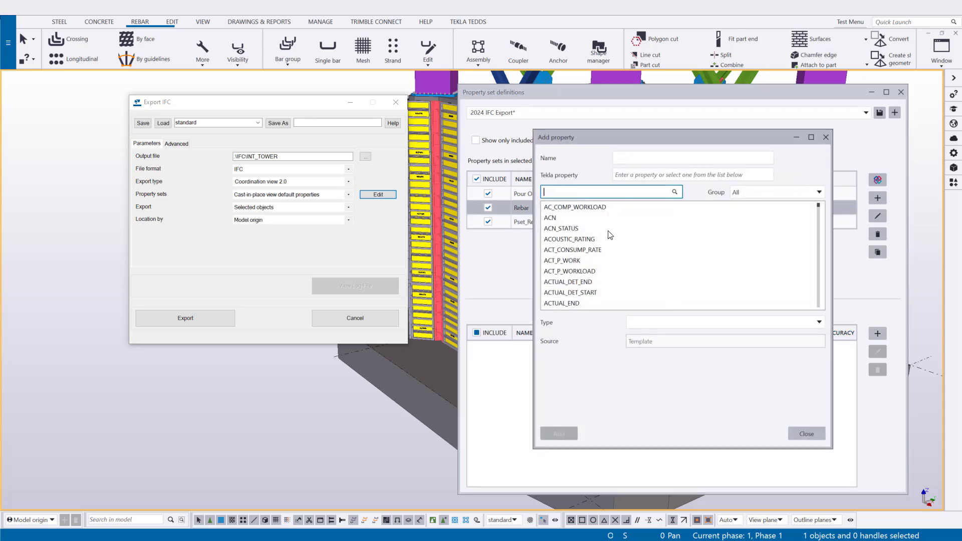
type("rebar_pos")
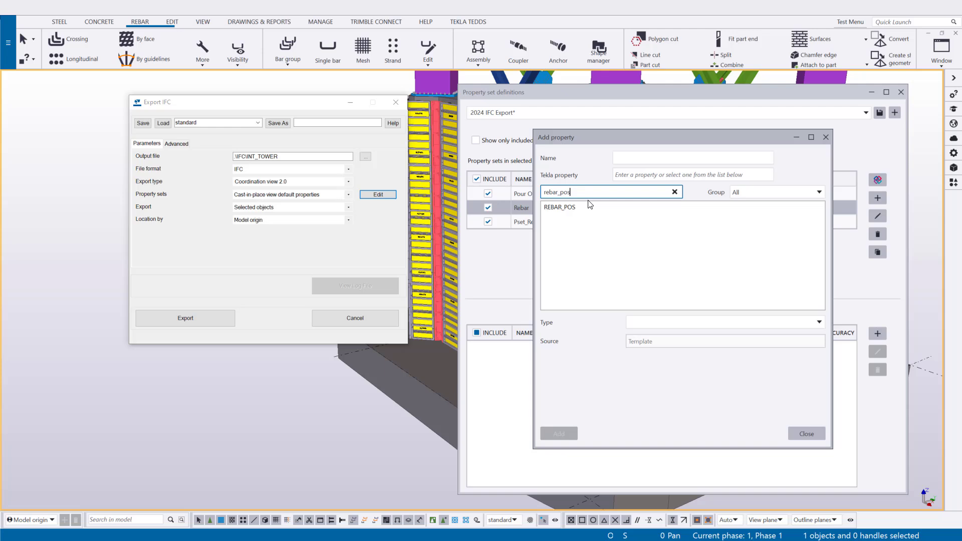
left_click(582, 207)
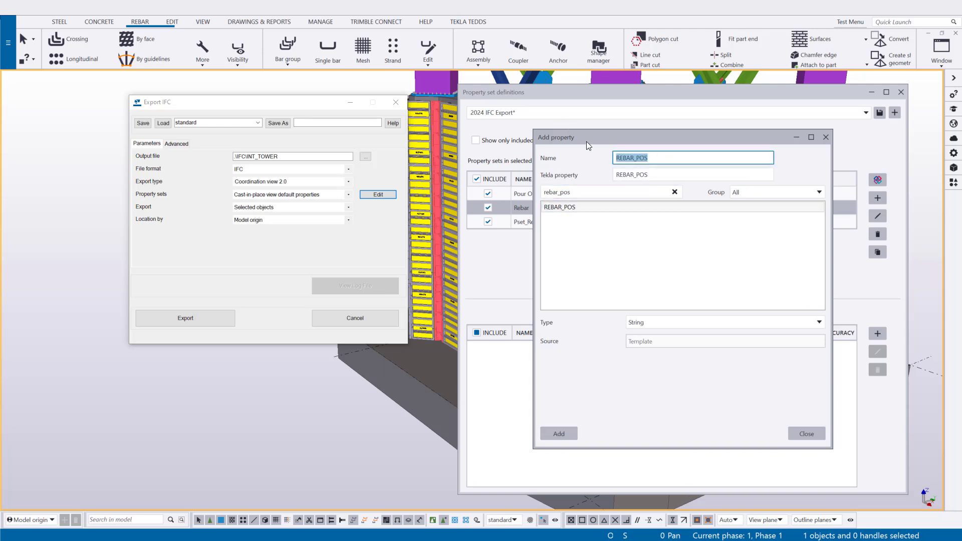
type("Bar Mark")
left_click(570, 435)
left_click(805, 434)
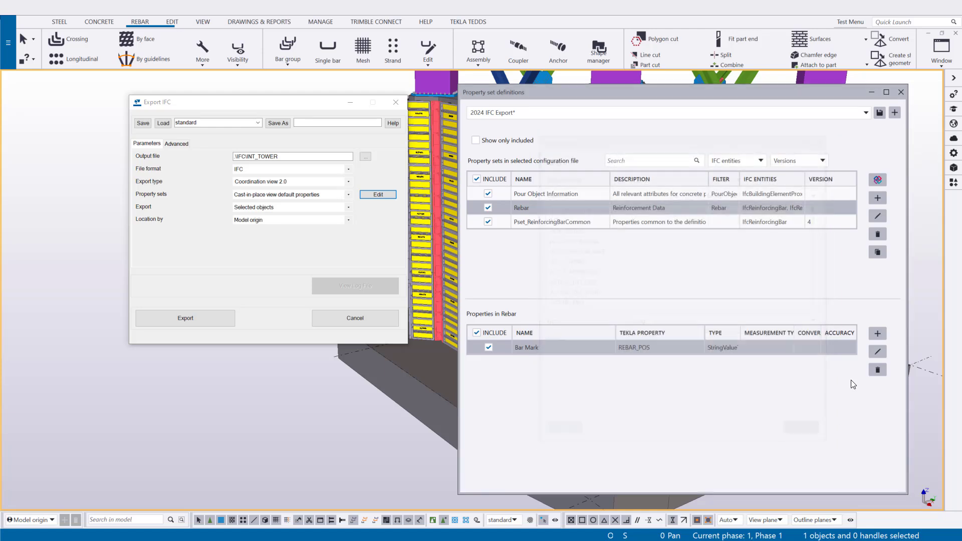
Add property 'A:' mapped to DIM_A
left_click(877, 335)
left_click(578, 192)
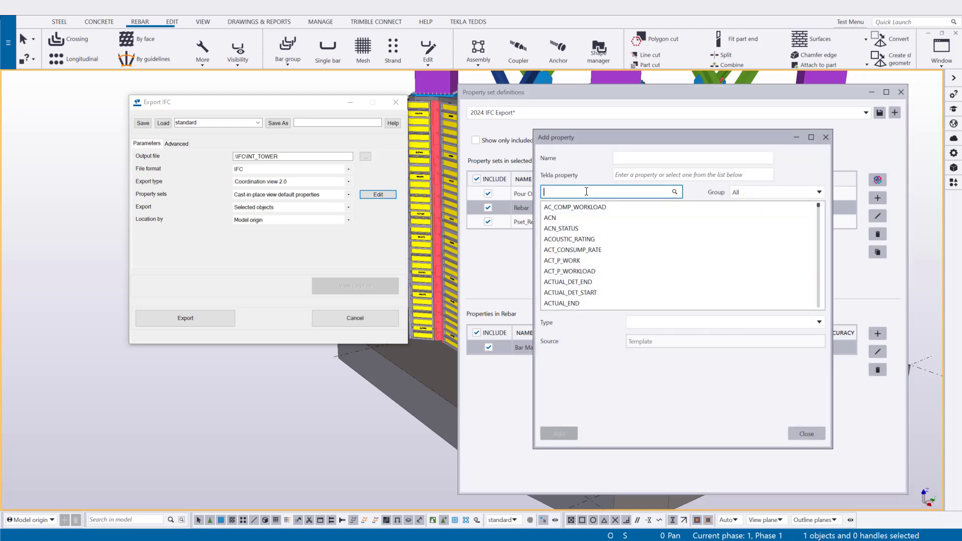
type("dim_")
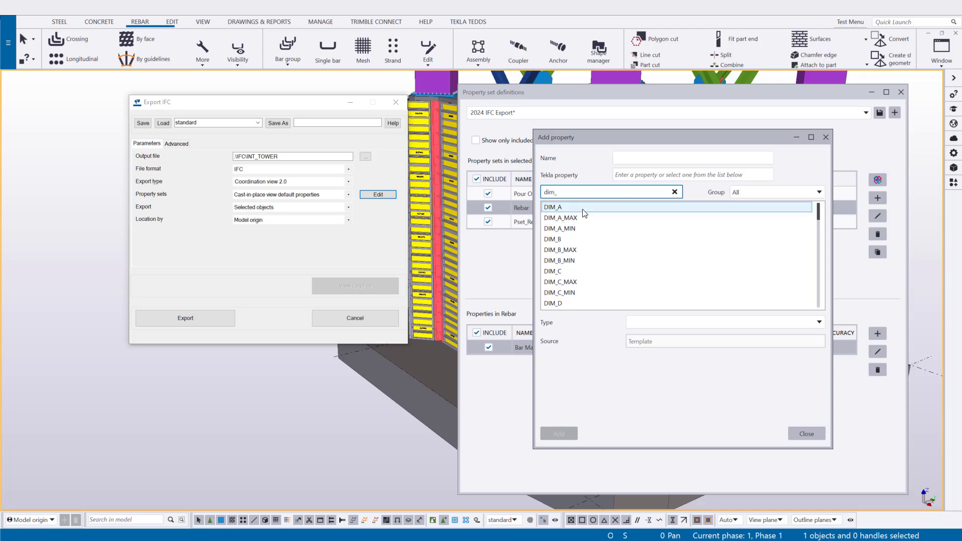
left_click(624, 208)
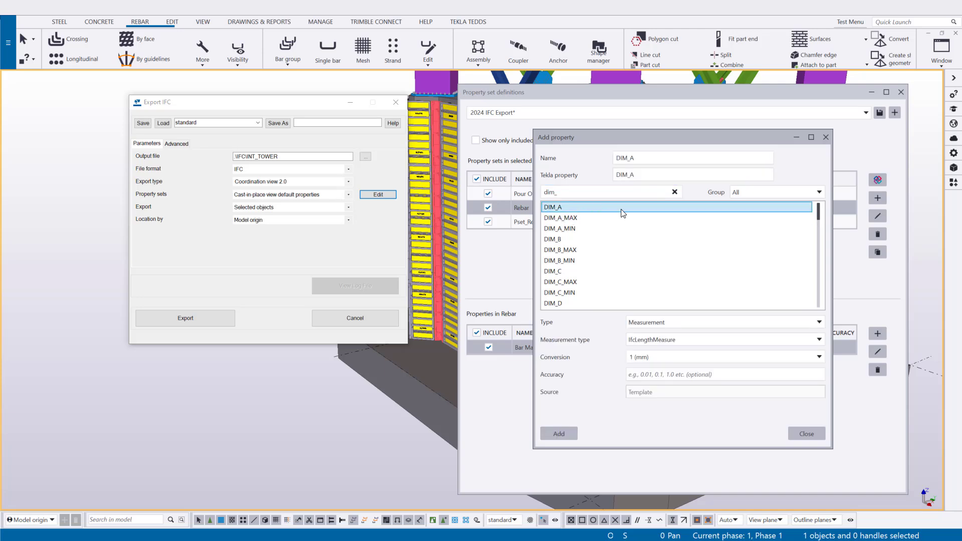
left_click(630, 158)
double_click(630, 157)
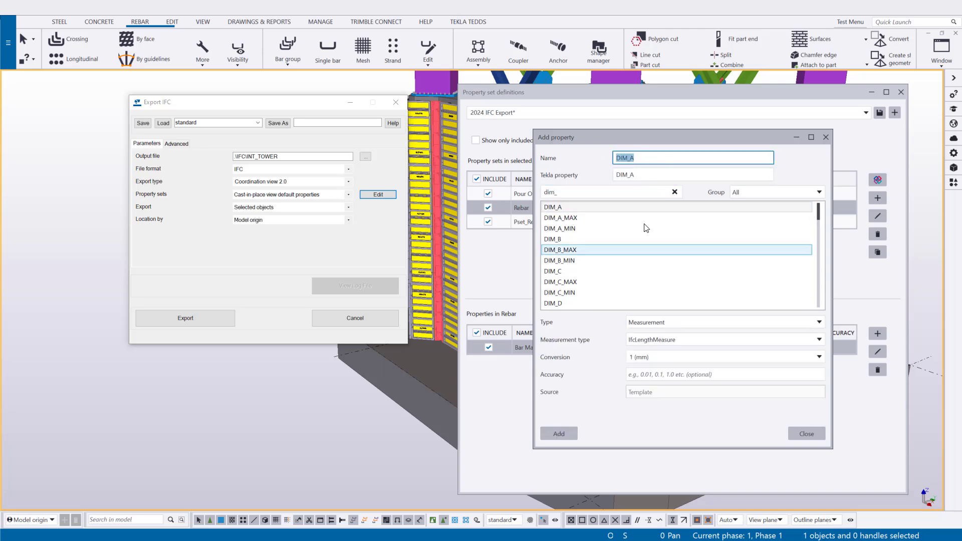
type("A:")
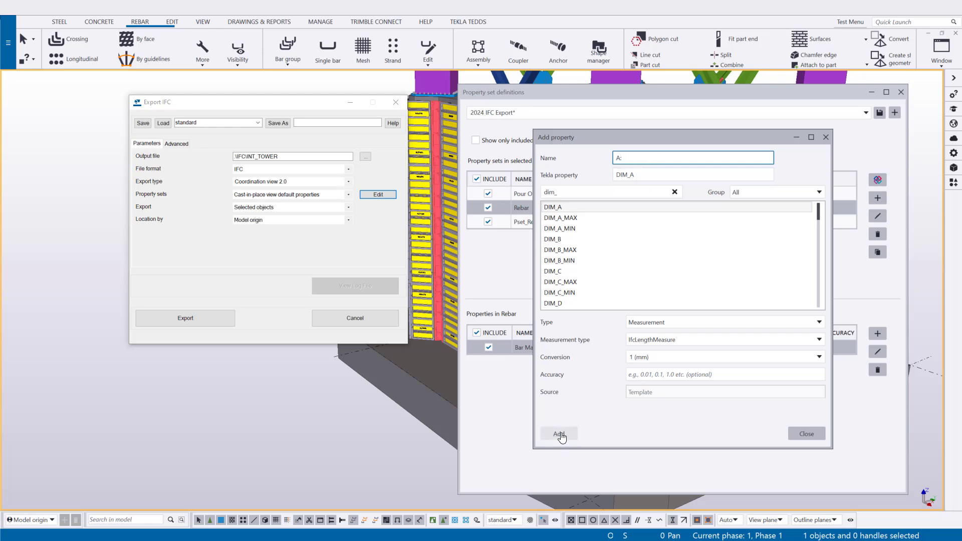
left_click(559, 434)
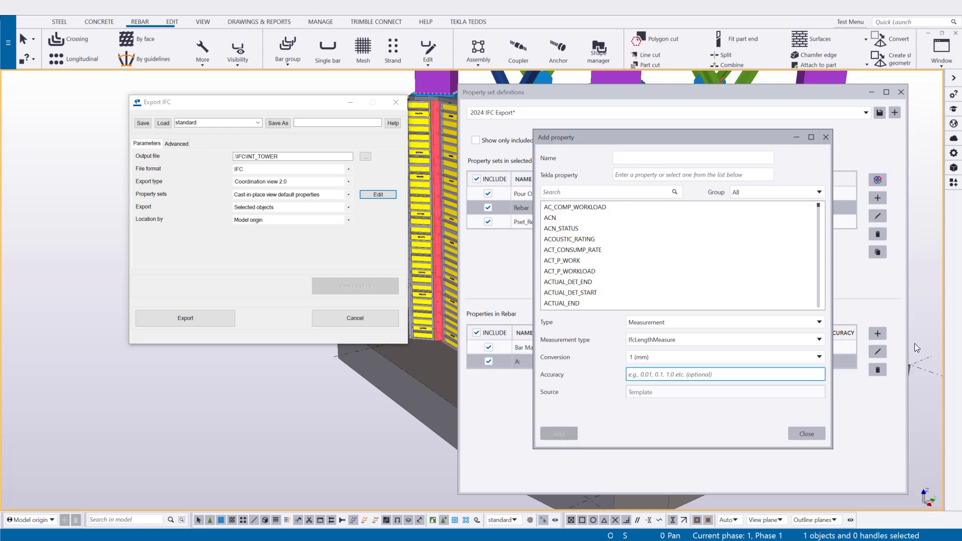
Add property 'B:' mapped to DIM_B
left_click(629, 194)
type("dim_")
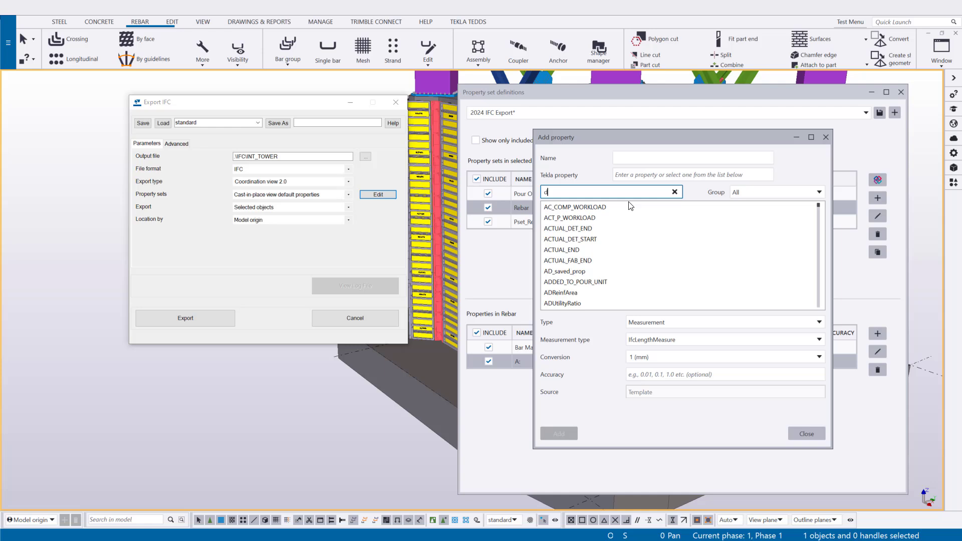
left_click(580, 240)
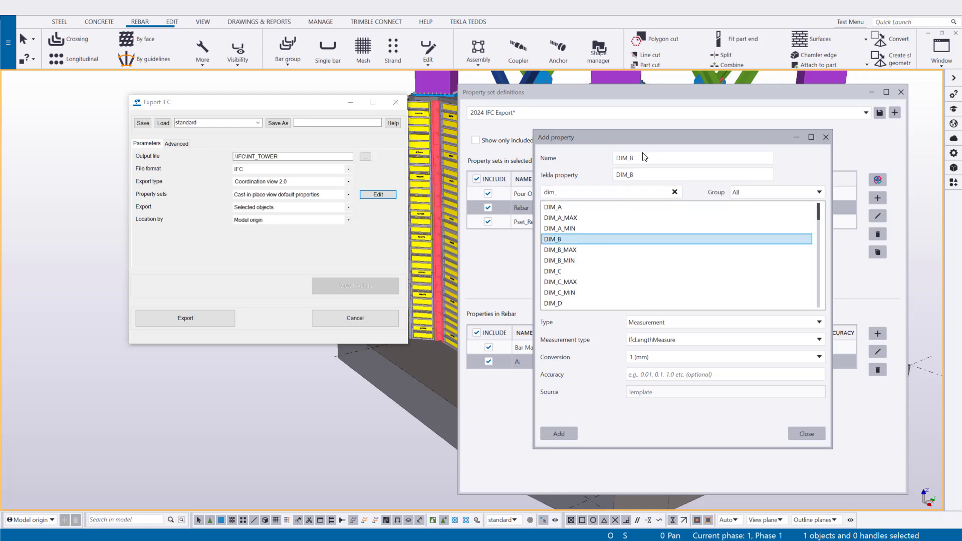
key("BackSpace")
type("B:")
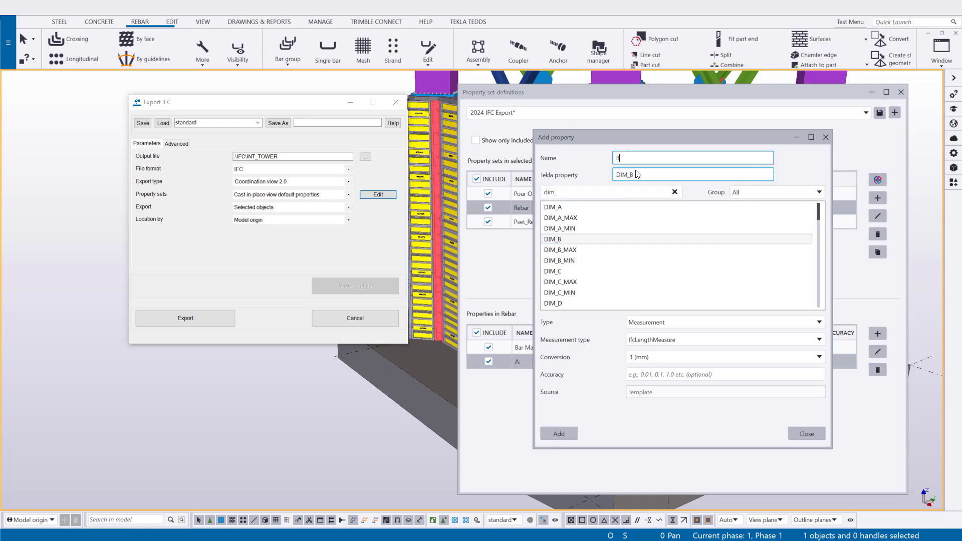
left_click(558, 435)
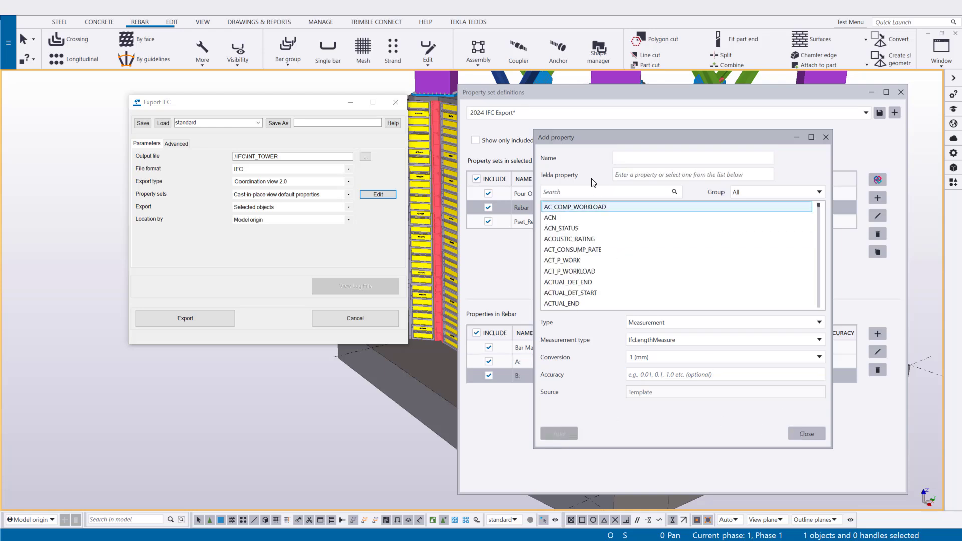
Add property 'C:' mapped to DIM_C
left_click(602, 192)
type("C")
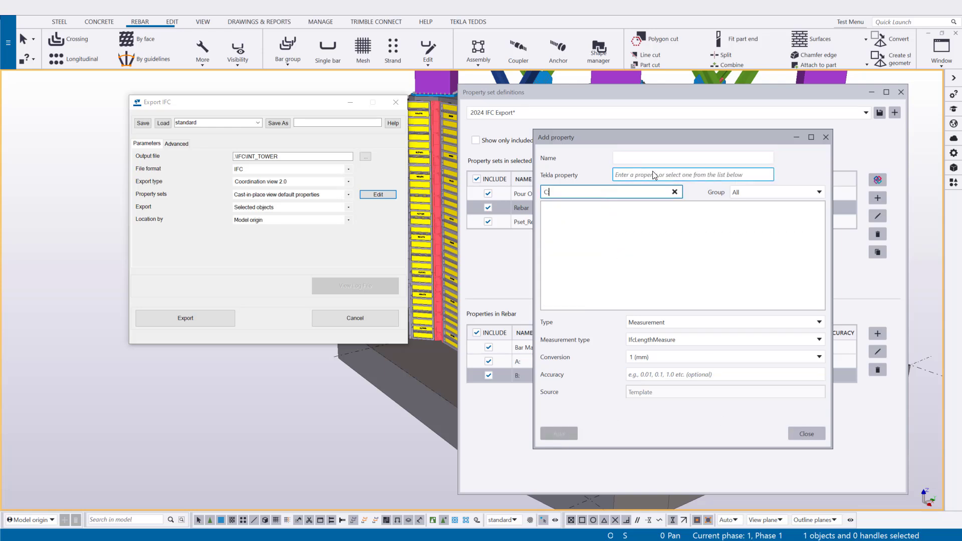
key("BackSpace")
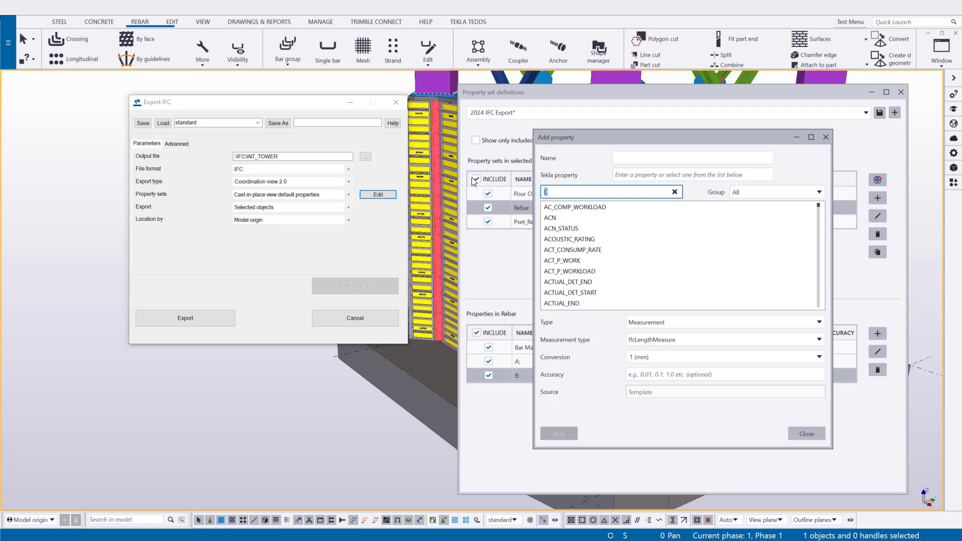
type("dim_c")
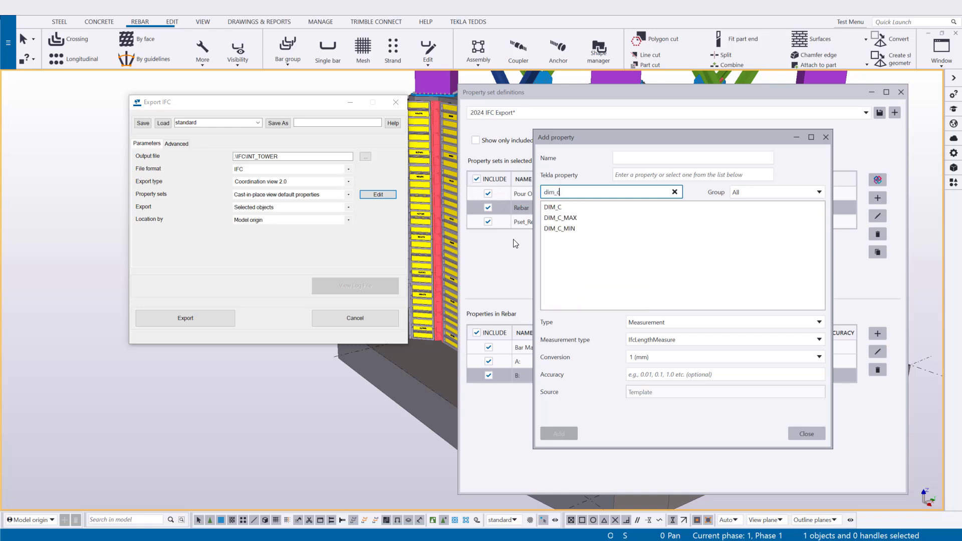
left_click(556, 207)
double_click(601, 158)
type("C")
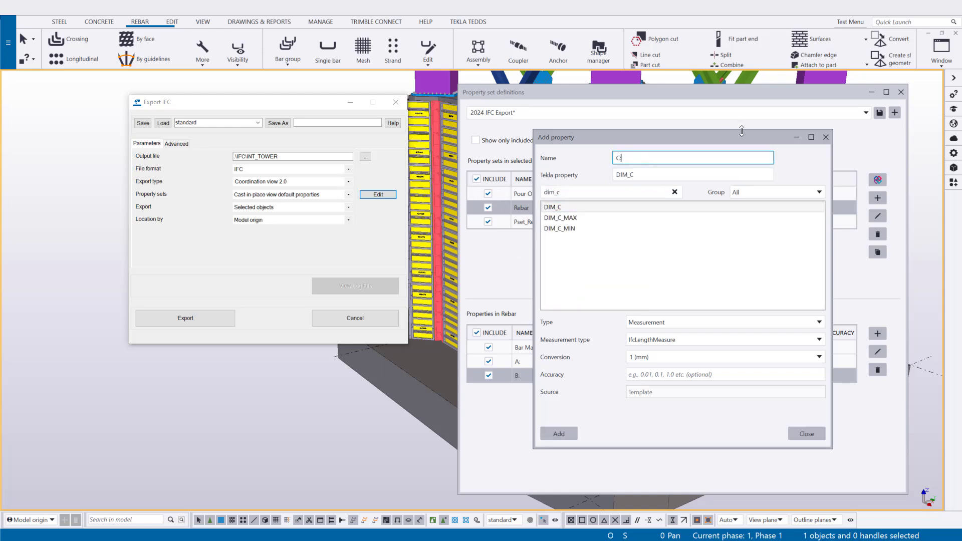
type(":")
left_click(559, 435)
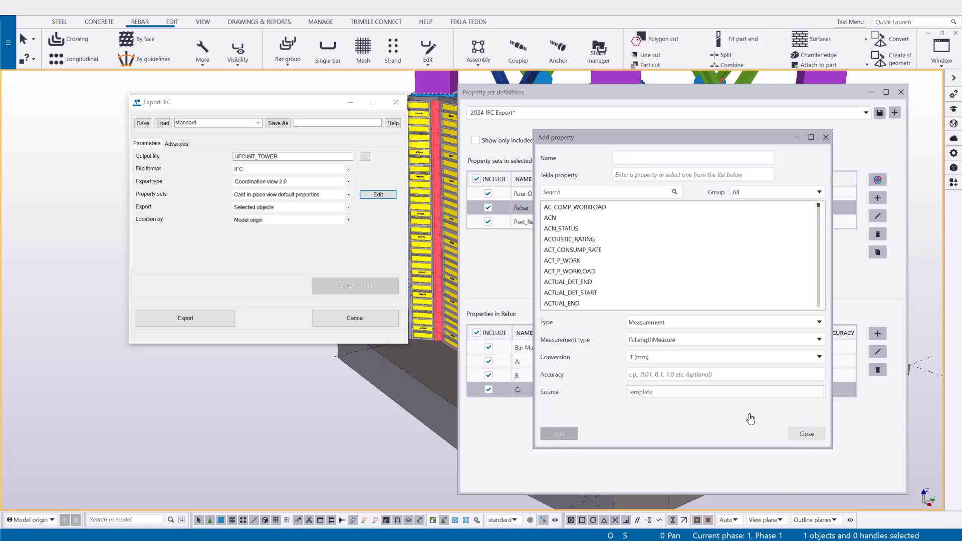
Change the A: property's conversion to feet (0.00328084)
left_click(707, 358)
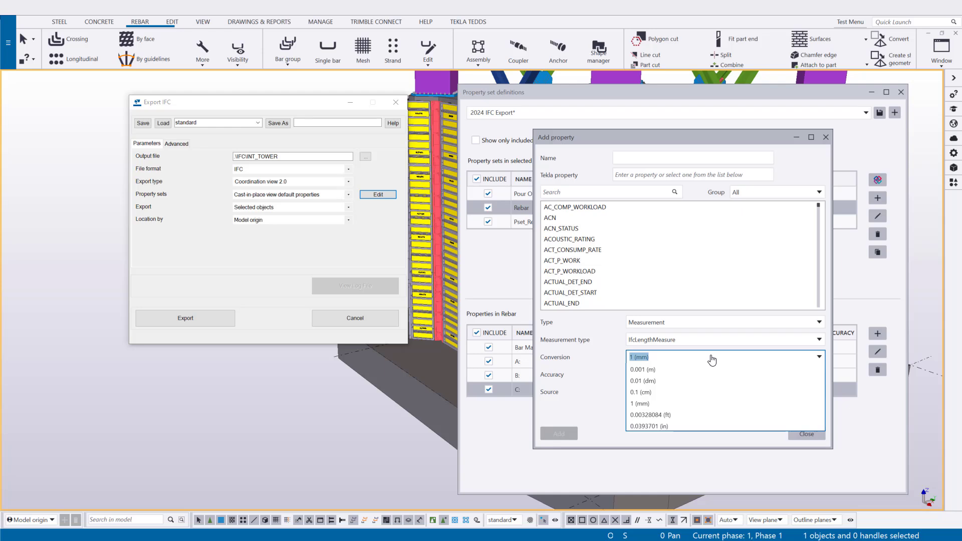
left_click(712, 360)
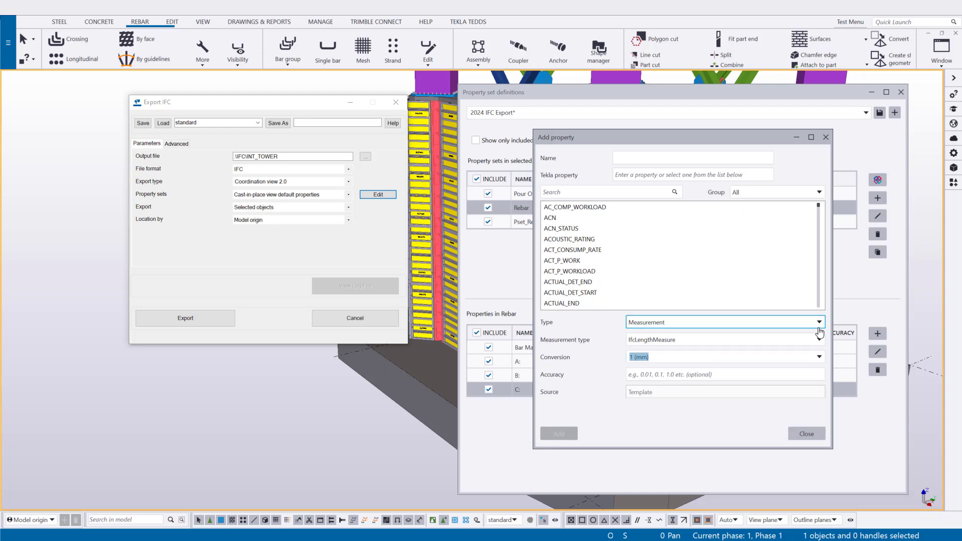
left_click(812, 437)
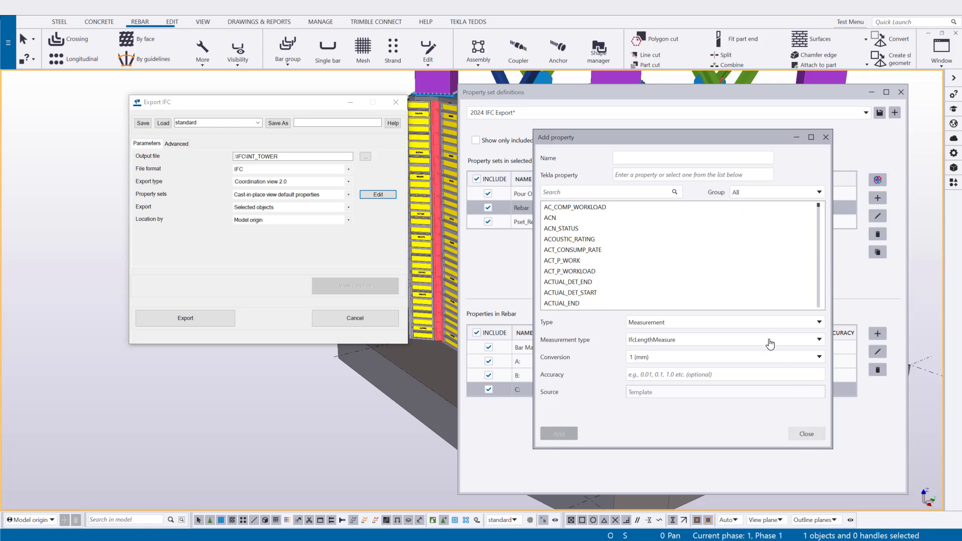
left_click(812, 437)
left_click(760, 361)
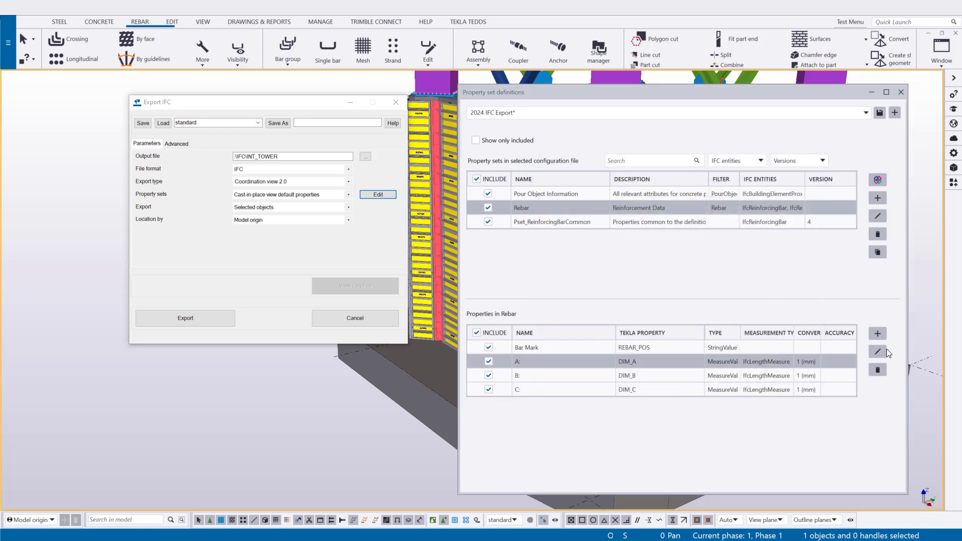
left_click(879, 351)
left_click(684, 357)
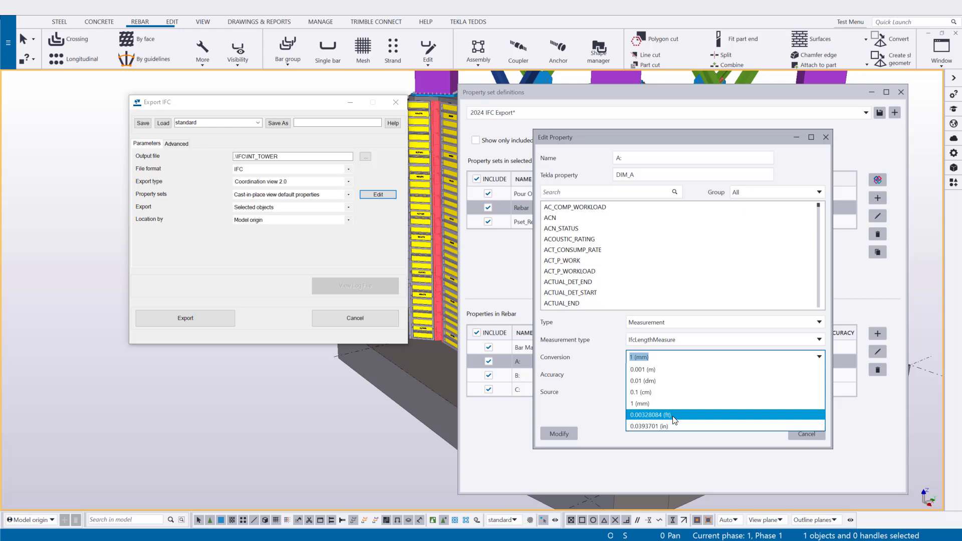
left_click(672, 415)
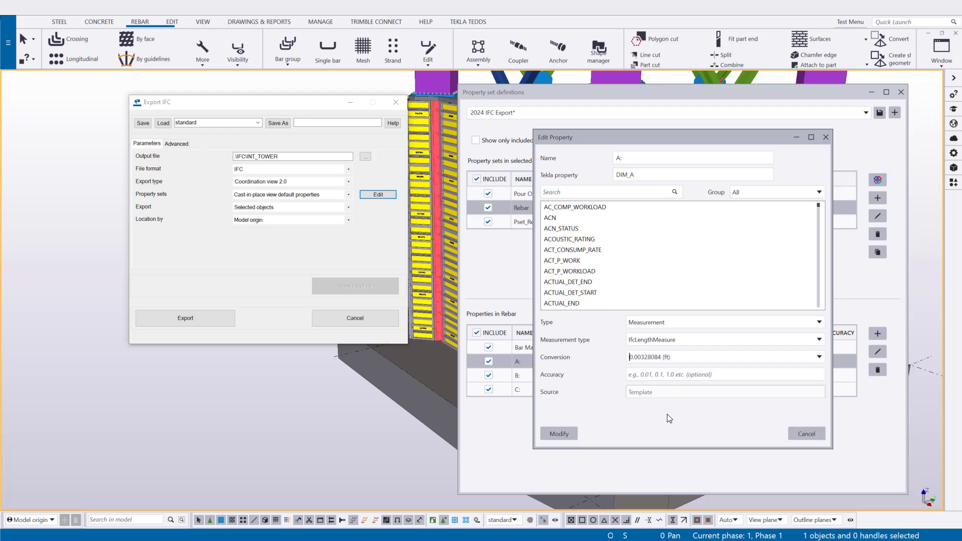
left_click(560, 434)
Change the B: and C: conversions to feet (0.00328084) as well
left_click(702, 376)
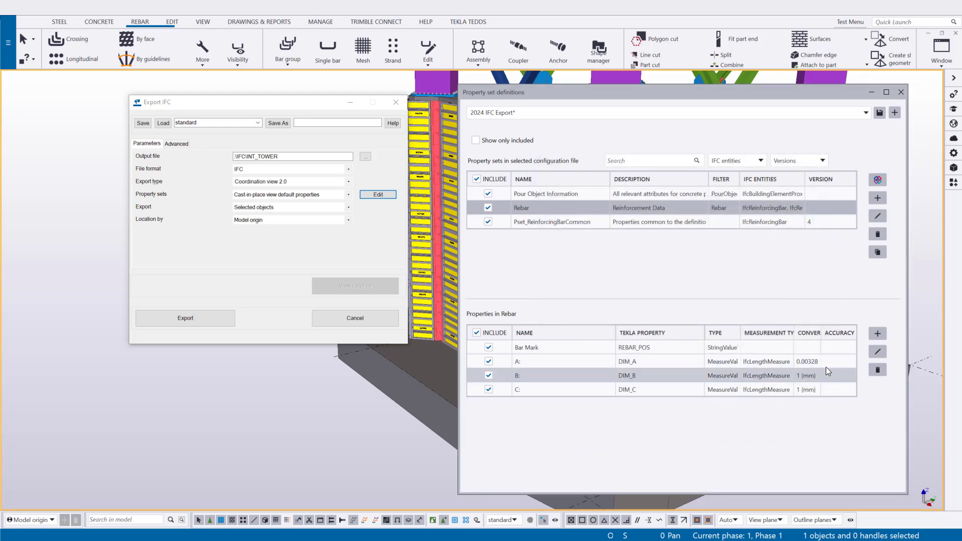
left_click(878, 351)
left_click(657, 357)
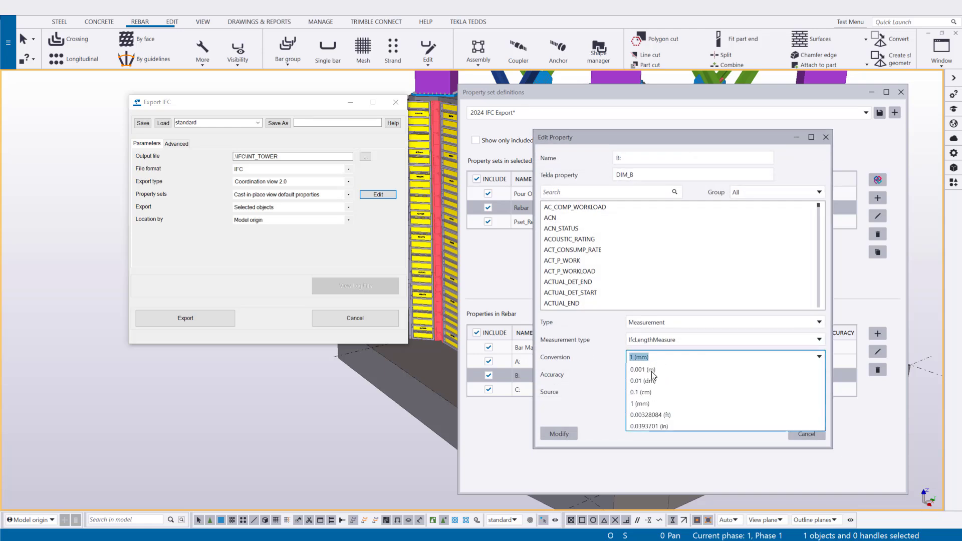
left_click(657, 416)
left_click(559, 434)
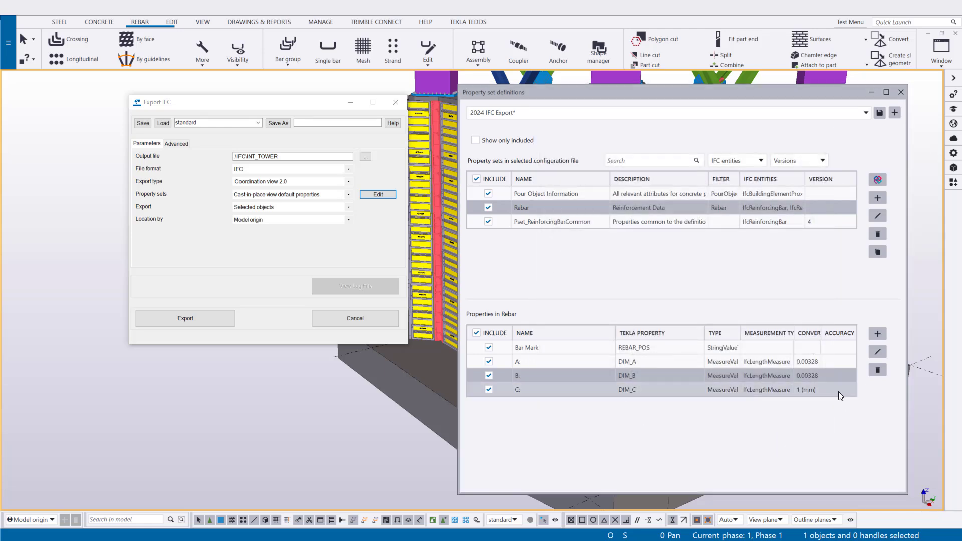
left_click(807, 390)
left_click(878, 354)
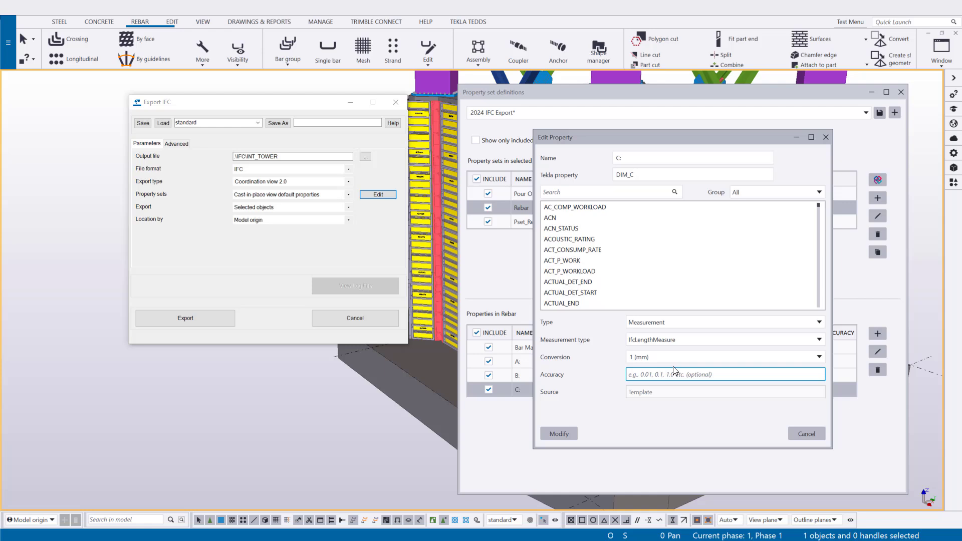
left_click(667, 357)
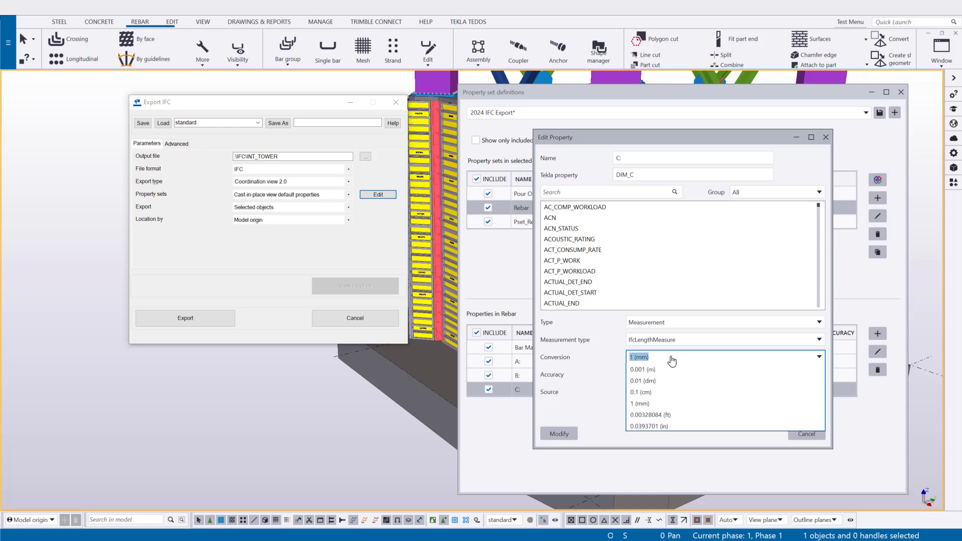
left_click(652, 415)
left_click(559, 434)
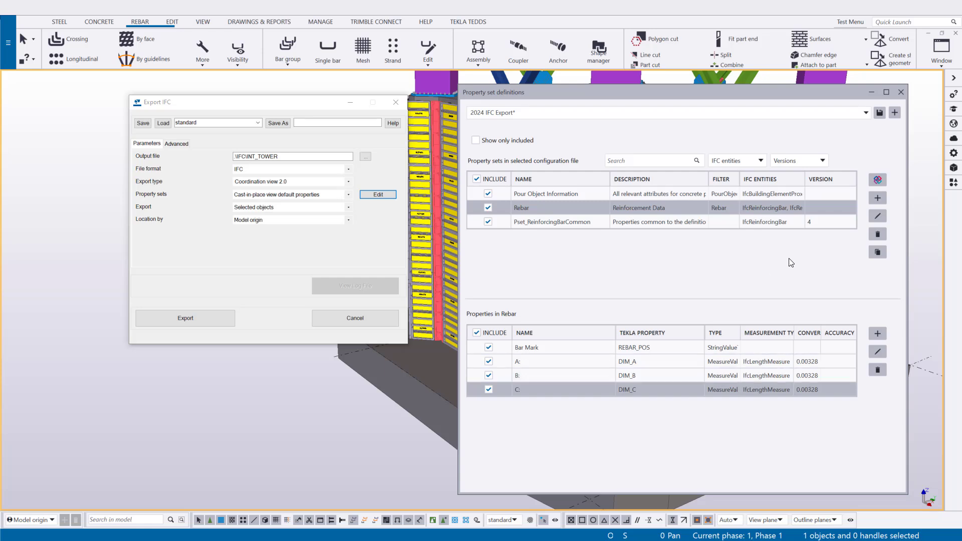
Save the 2024 IFC Export configuration, recheck both property sets, and list configuration files
left_click(879, 114)
left_click(879, 114)
left_click_drag(687, 91, 710, 87)
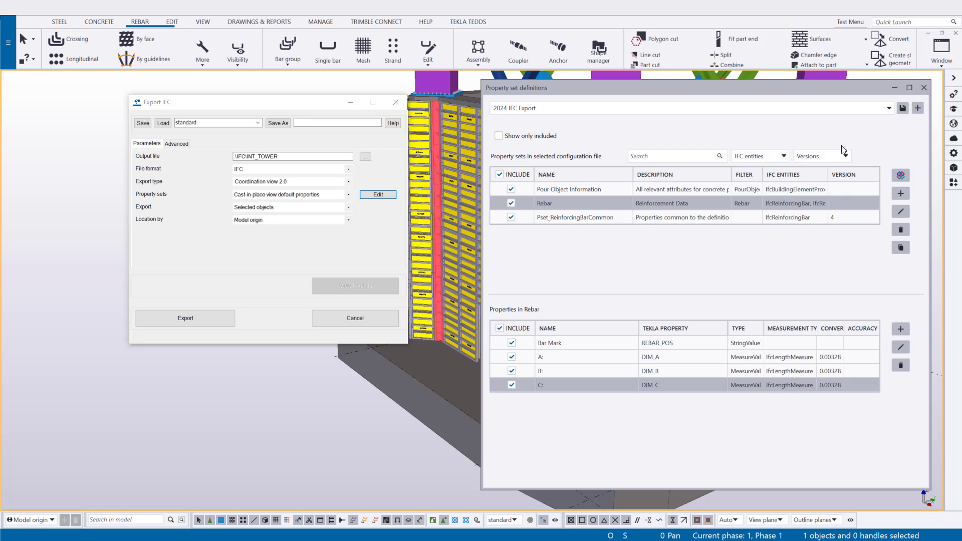
left_click(640, 217)
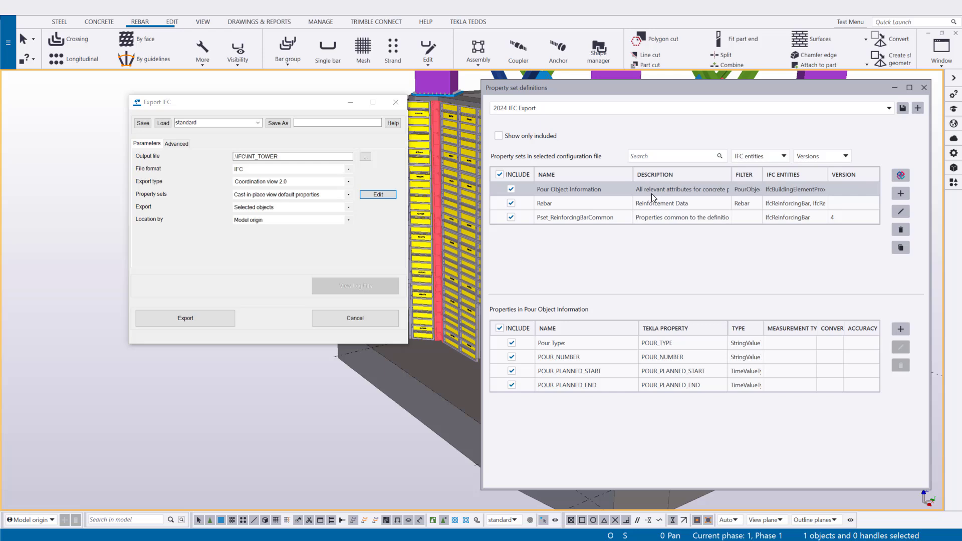
left_click(649, 204)
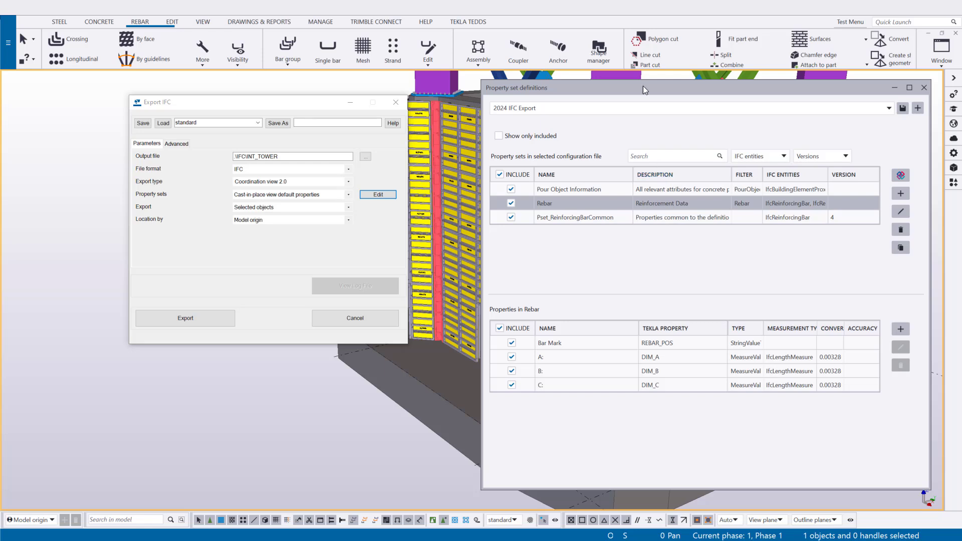
left_click(630, 111)
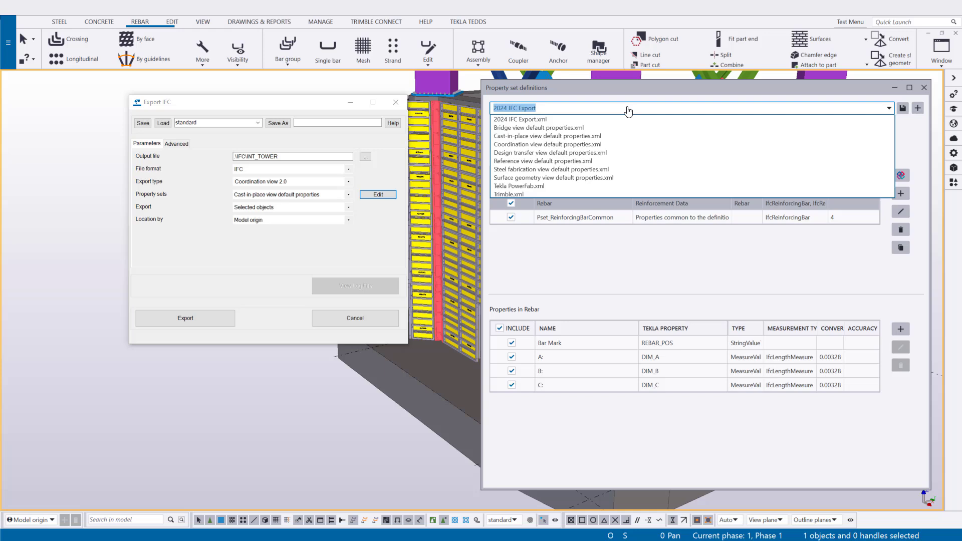
Load the Cast-in-place view default configuration and review its Location and Pour Unit Information sets
left_click(554, 138)
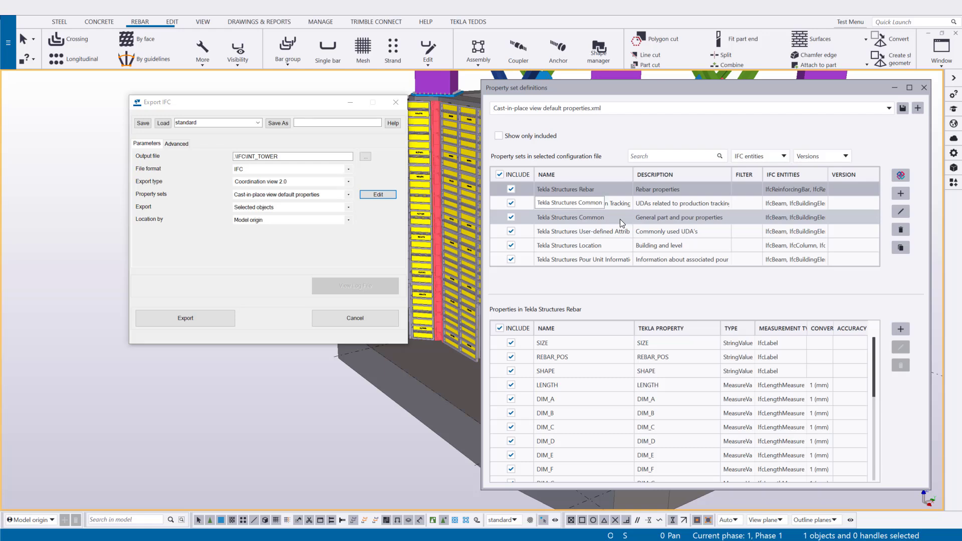
left_click(612, 244)
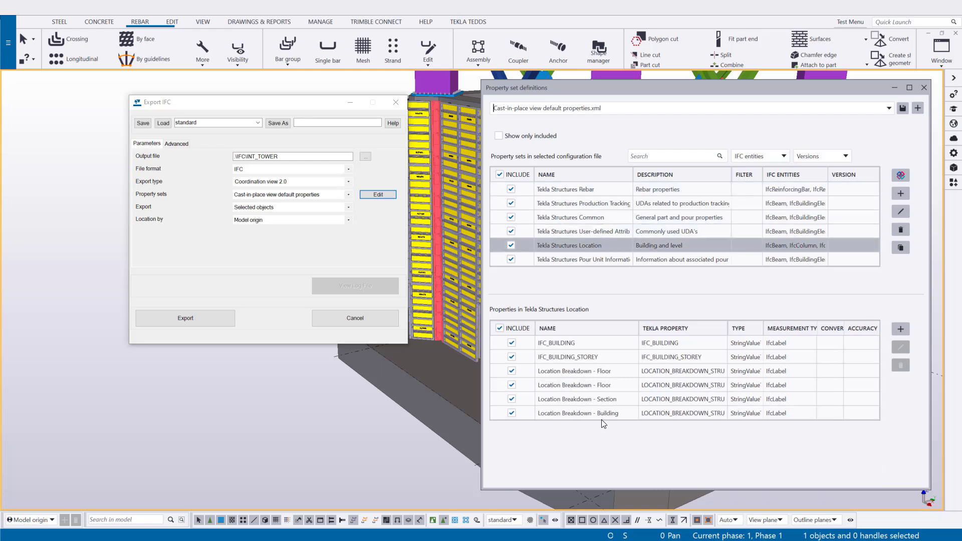
left_click(633, 371)
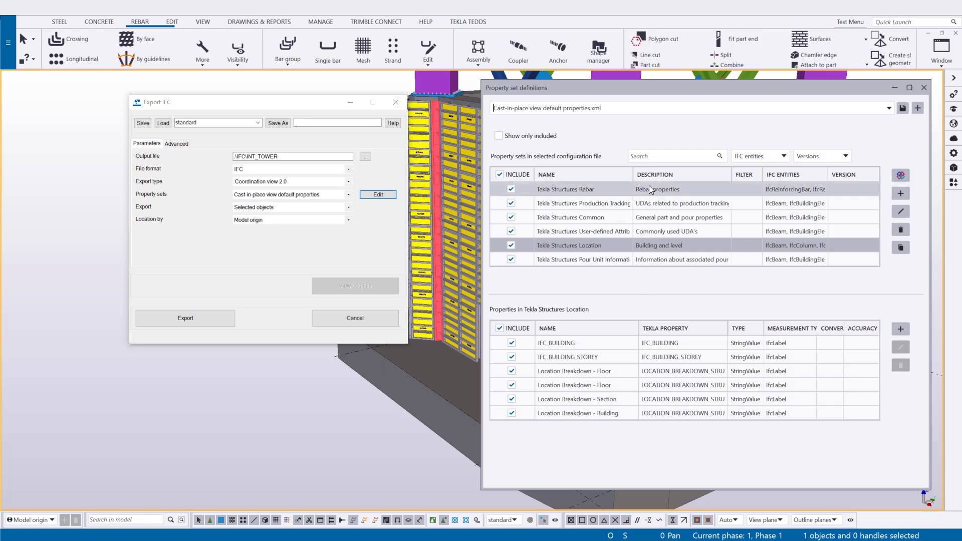
left_click(619, 258)
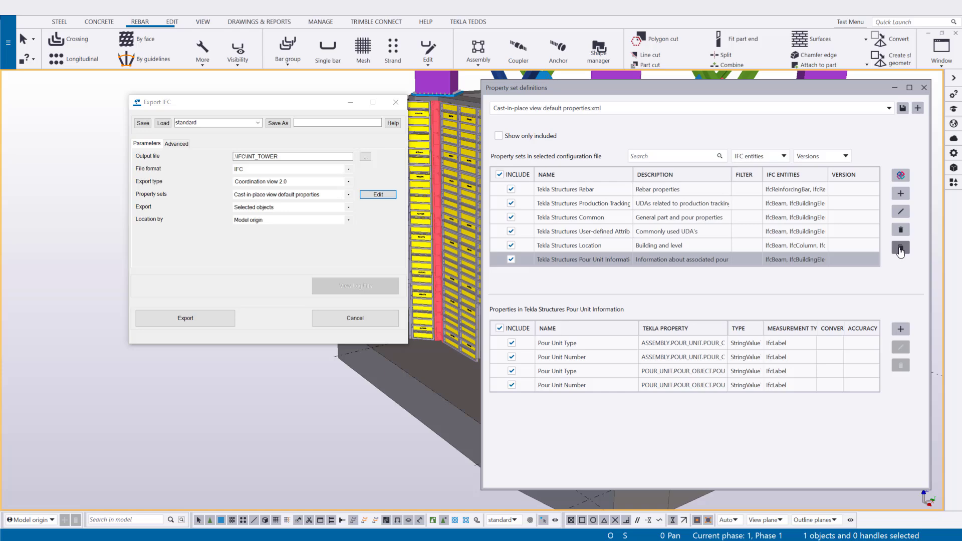
Duplicate Tekla Structures Pour Unit Information and rename the copy to 'My Pour Unit Information'
left_click(901, 249)
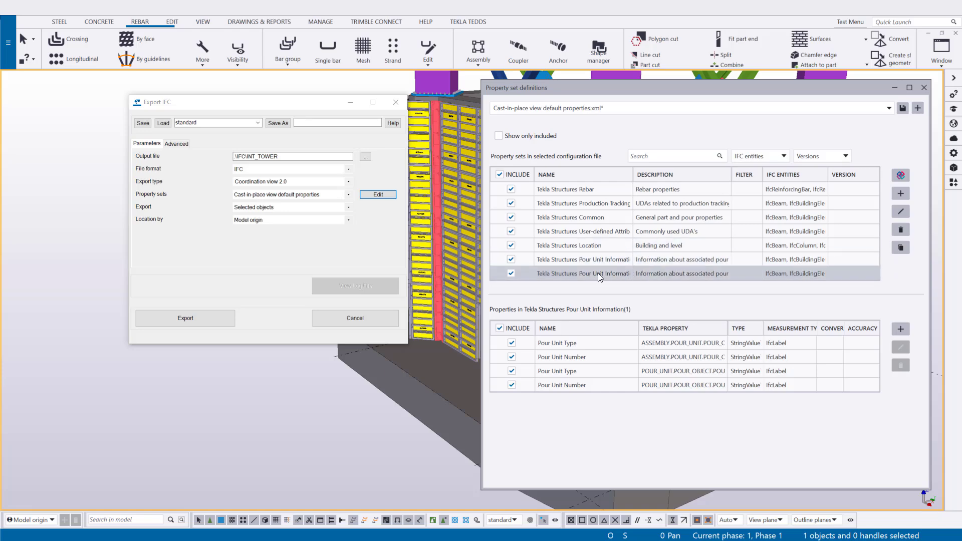
left_click(901, 211)
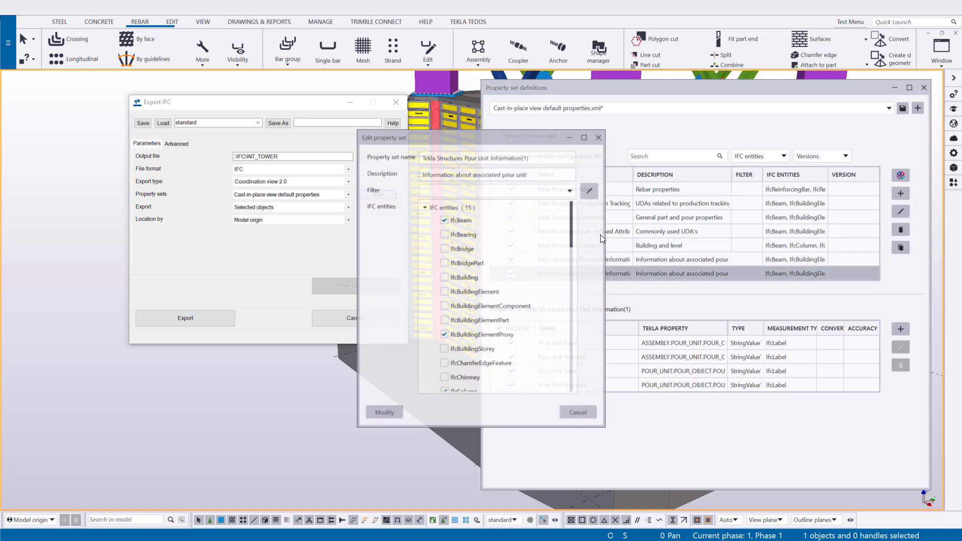
key("ctrl+a")
type("My ")
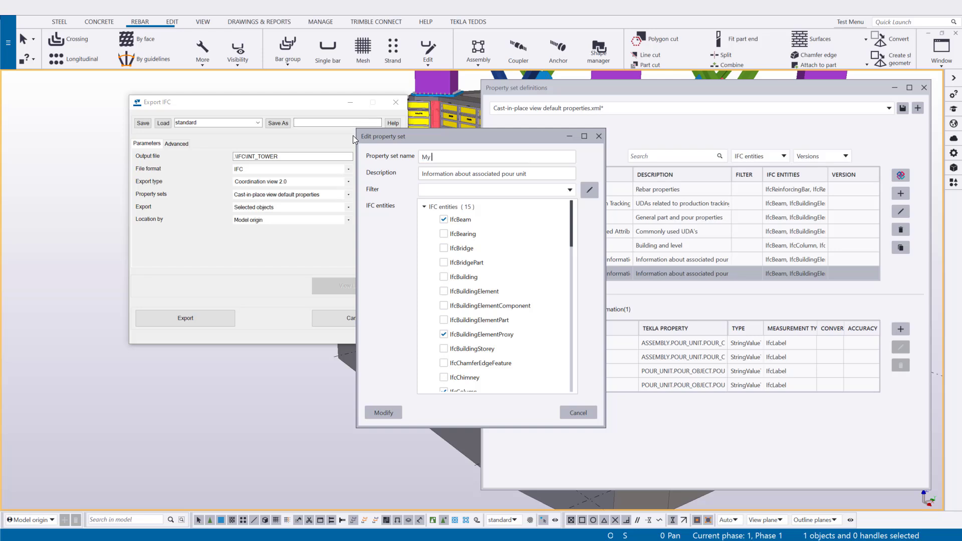
type("Pour Unit Information")
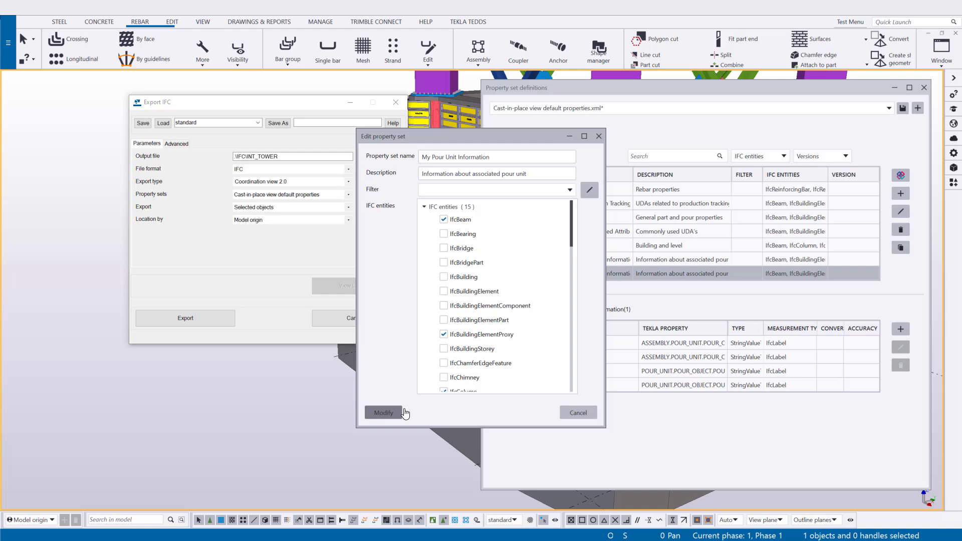
left_click(384, 413)
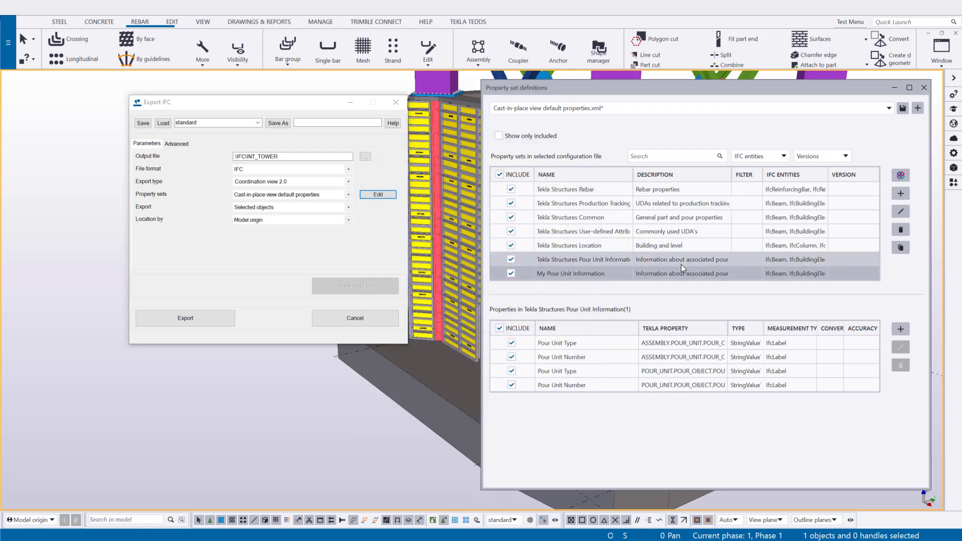
left_click(611, 271)
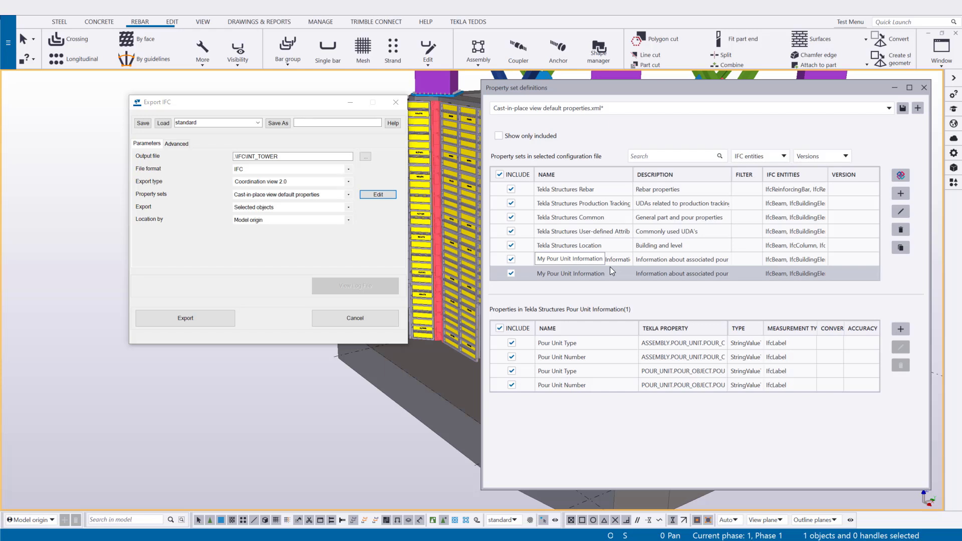
Close the property set definitions without saving and choose the 2024 IFC Export property sets
left_click(925, 89)
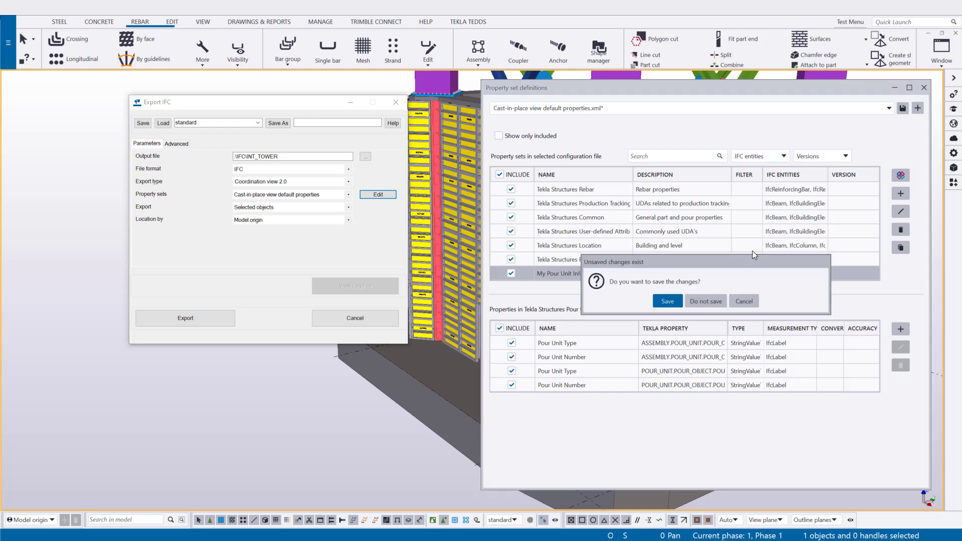
left_click(699, 301)
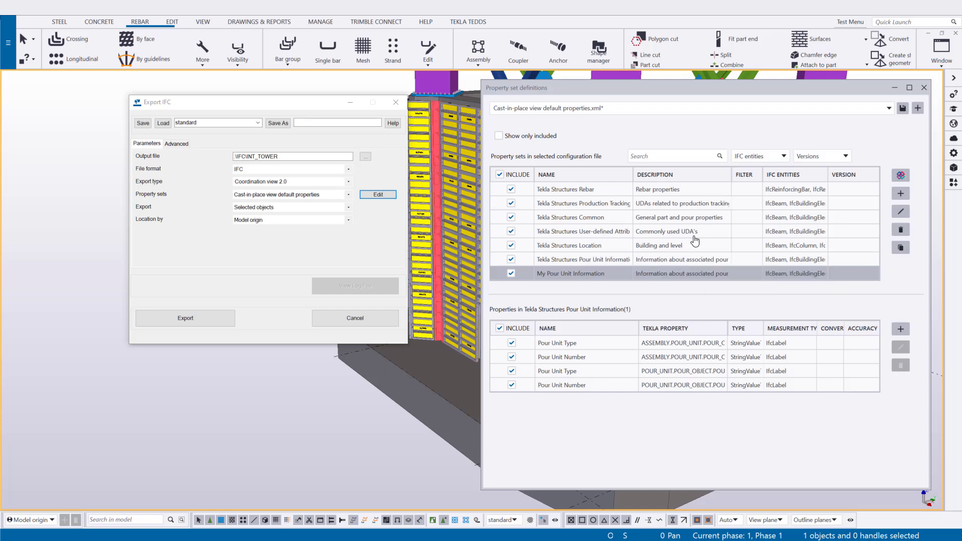
left_click(348, 195)
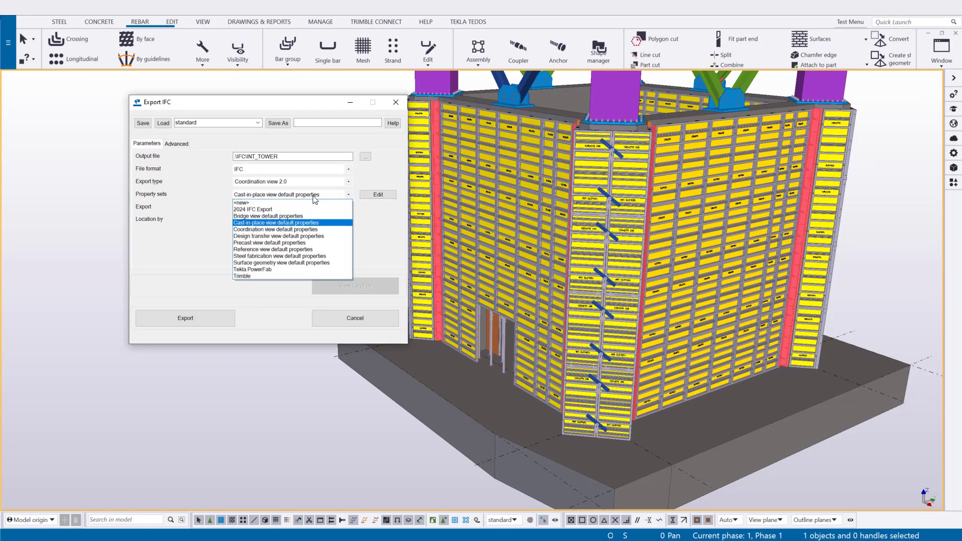
left_click(239, 209)
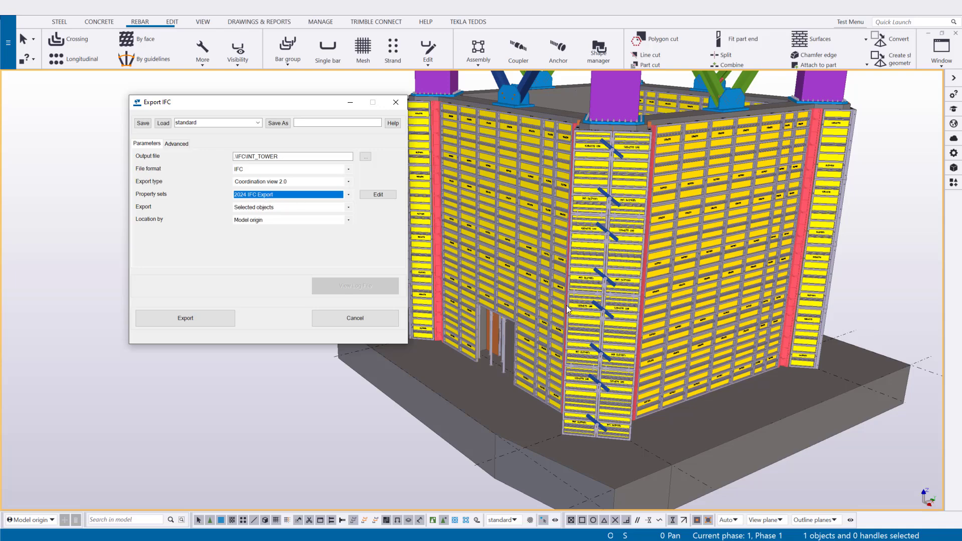
Select the whole tower and export it to INT_TOWER IFC, overwriting the existing file
scroll(569, 311, "down", 8)
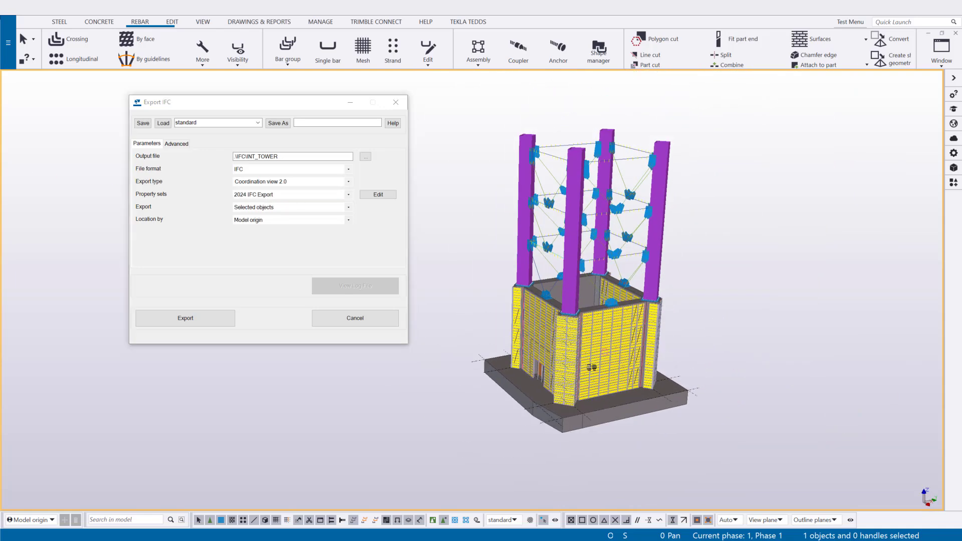
left_click_drag(445, 115, 739, 499)
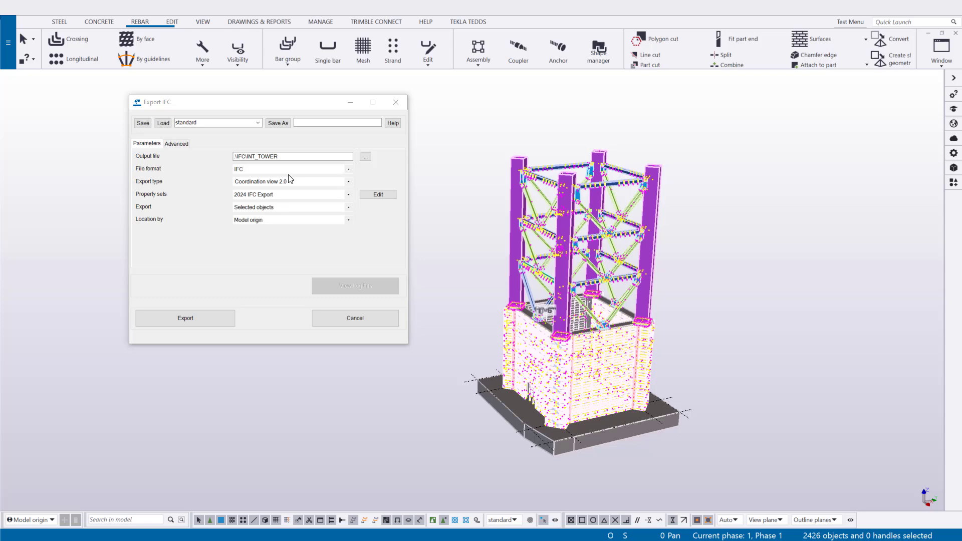
left_click_drag(279, 156, 234, 156)
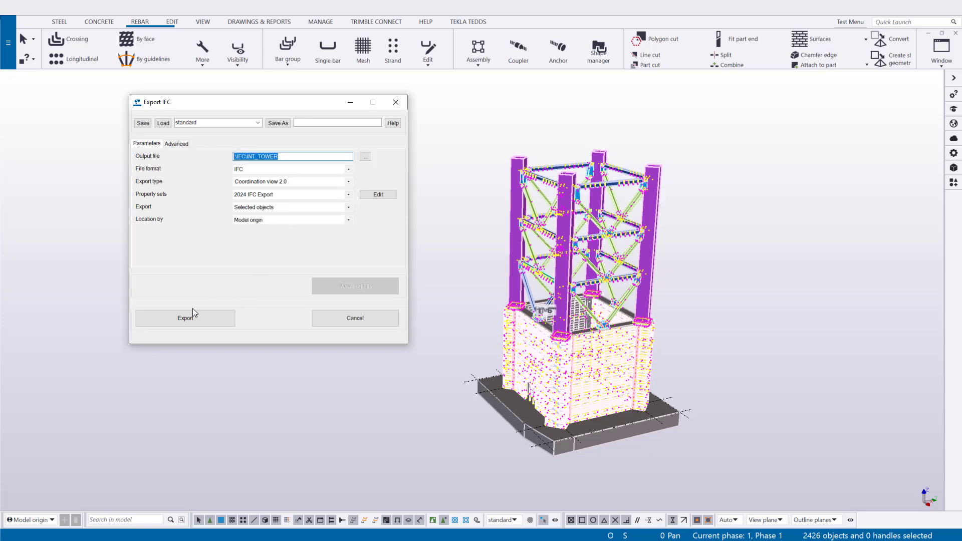
left_click(186, 320)
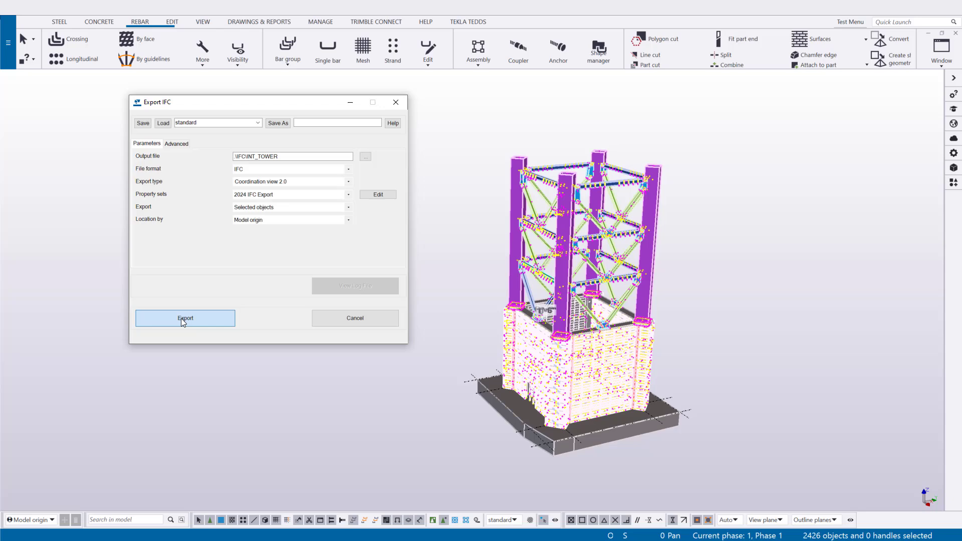
left_click(182, 318)
left_click(243, 243)
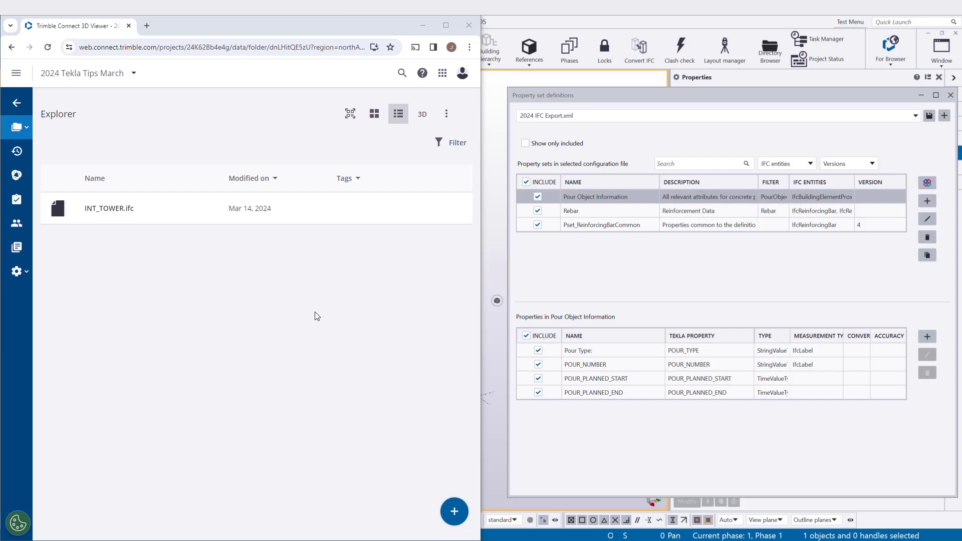
Open INT_TOWER.ifc in the Trimble Connect 3D viewer and orbit around the tower
left_click(118, 211)
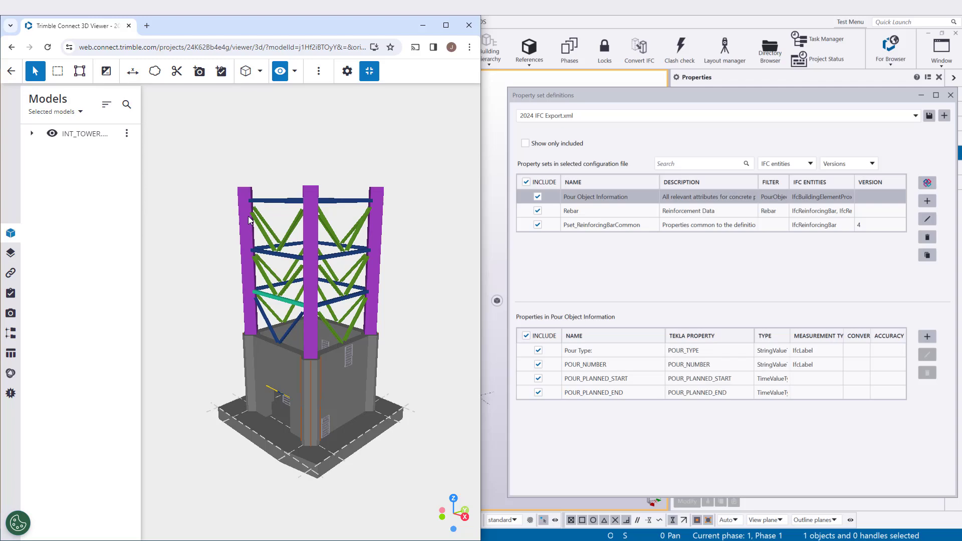
left_click(11, 235)
scroll(311, 430, "up", 10)
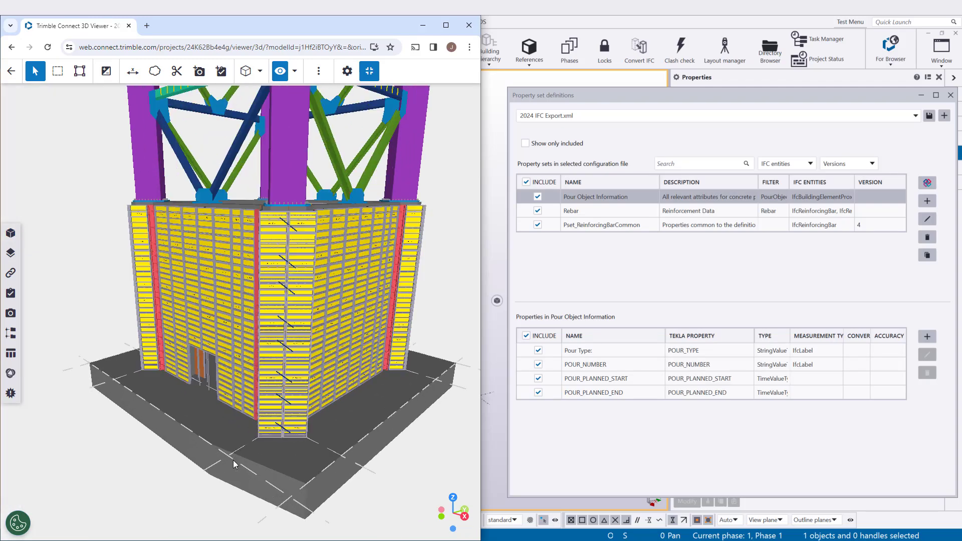
scroll(311, 430, "down", 10)
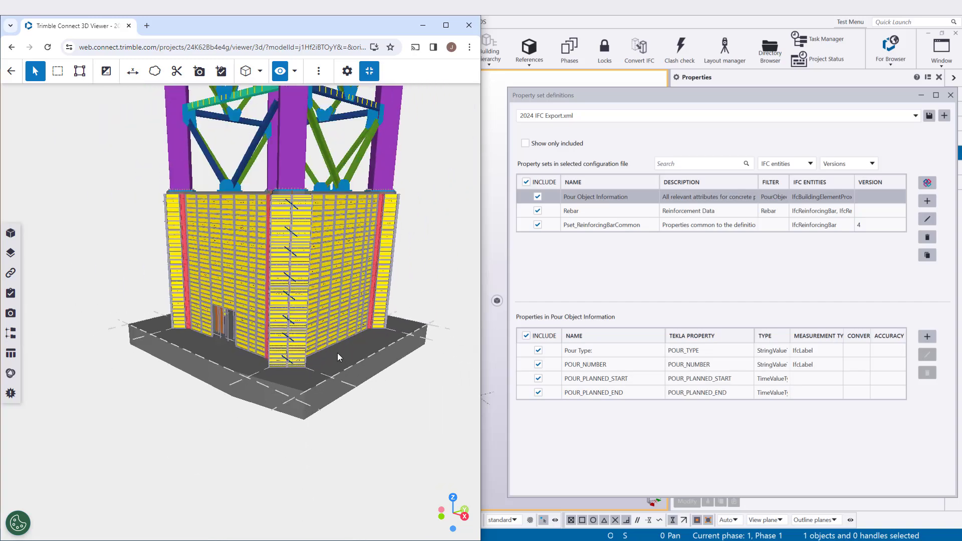
left_click_drag(333, 347, 305, 380)
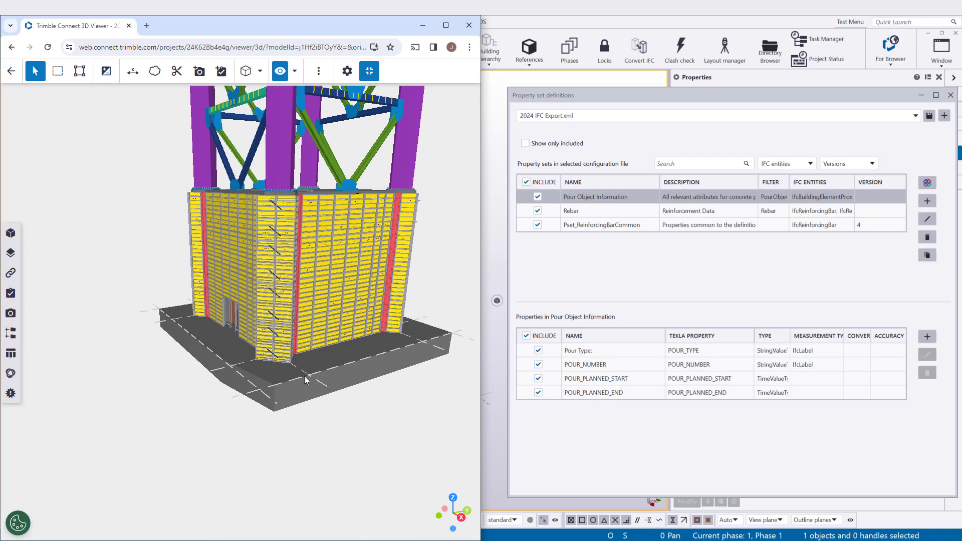
scroll(318, 374, "up", 6)
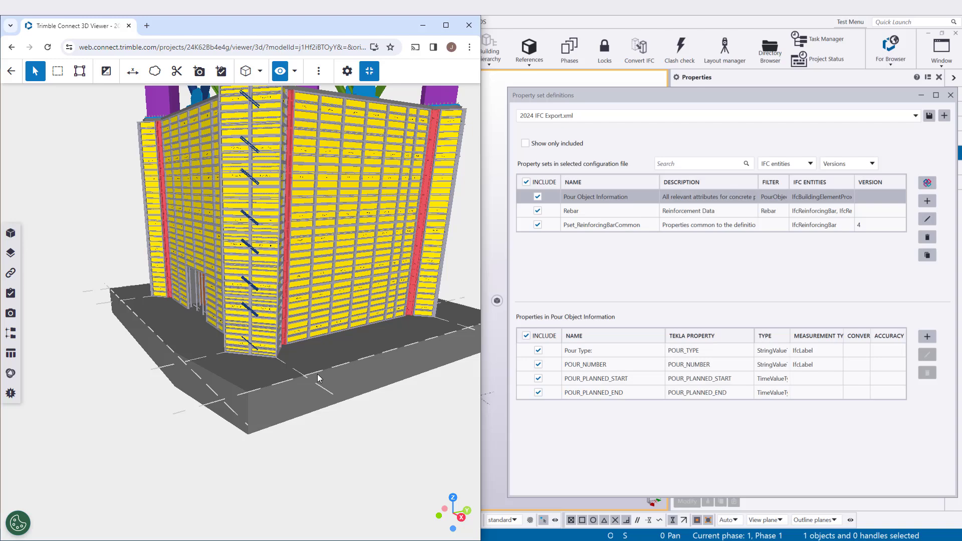
Select the base slab and review its Pour Object Information property values
left_click(285, 402)
left_click_drag(291, 399, 272, 293)
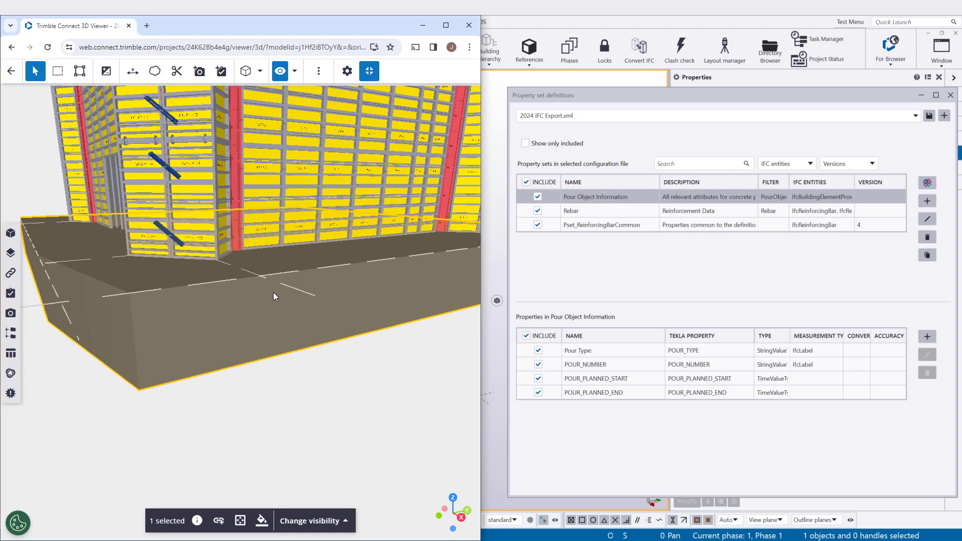
left_click(197, 522)
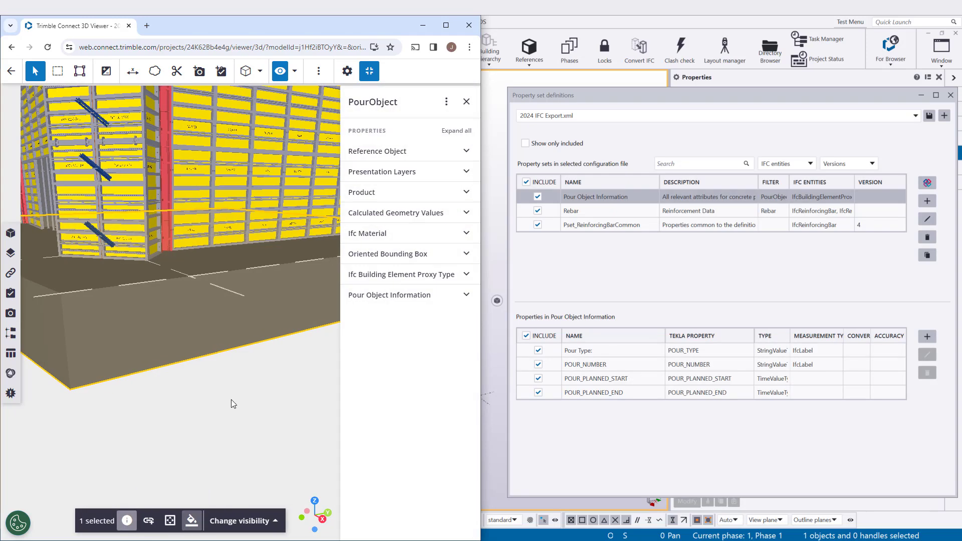
scroll(254, 244, "down", 2)
scroll(254, 244, "up", 2)
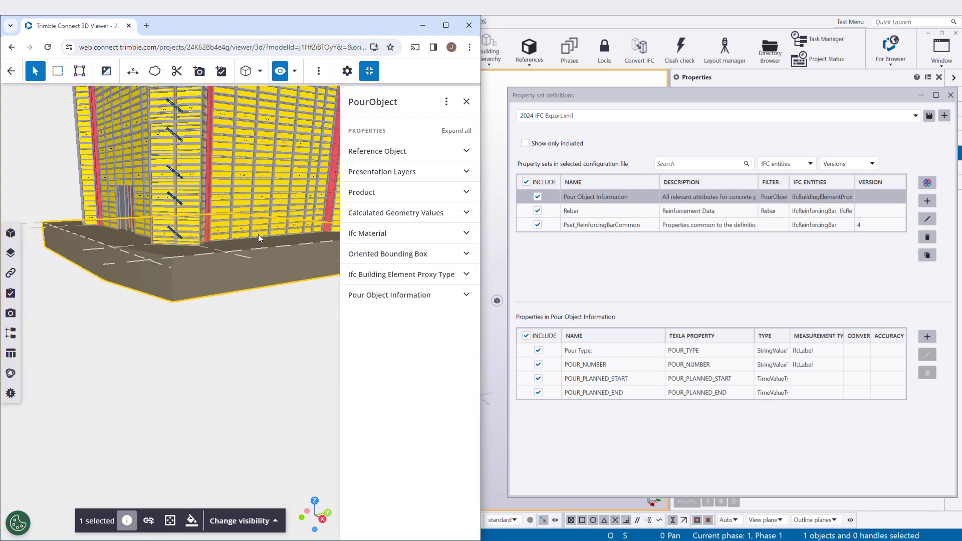
scroll(204, 251, "up", 2)
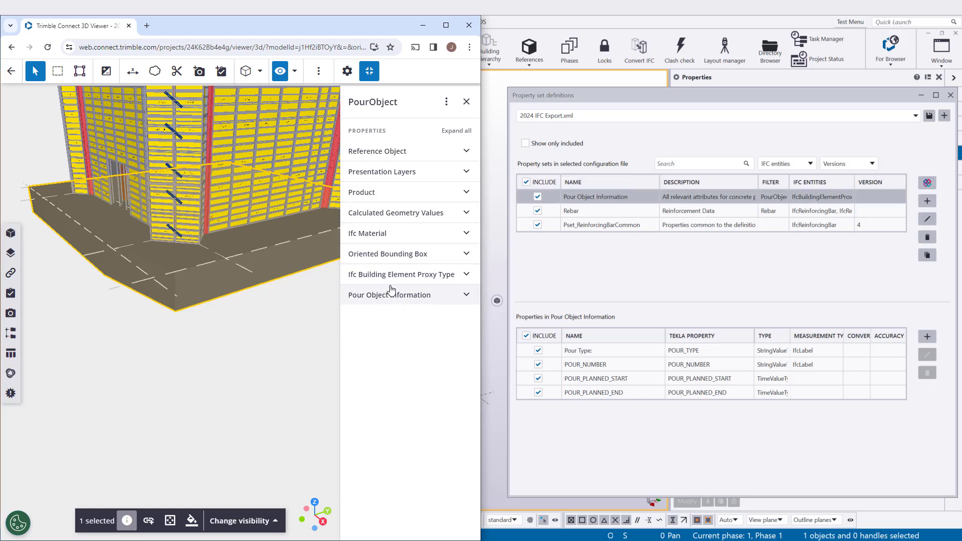
left_click(468, 297)
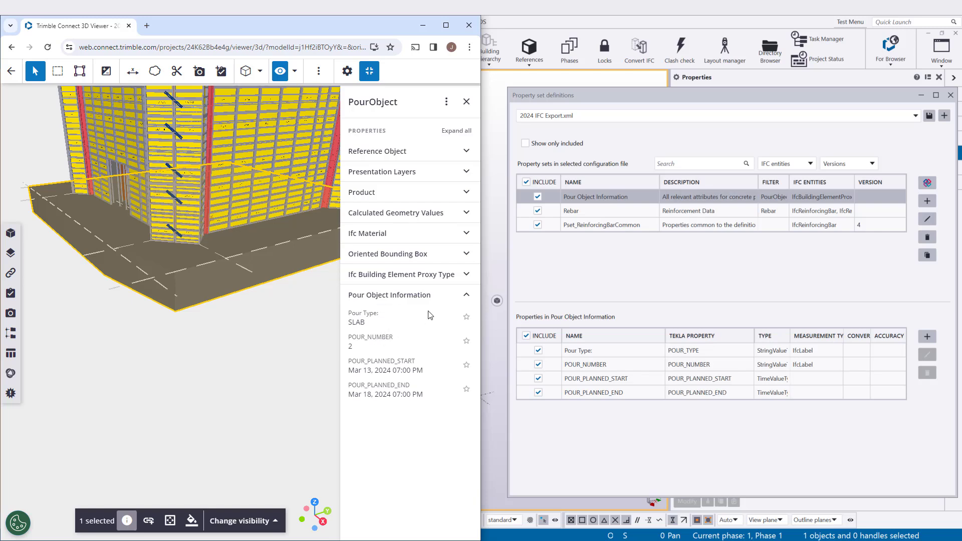
left_click(467, 297)
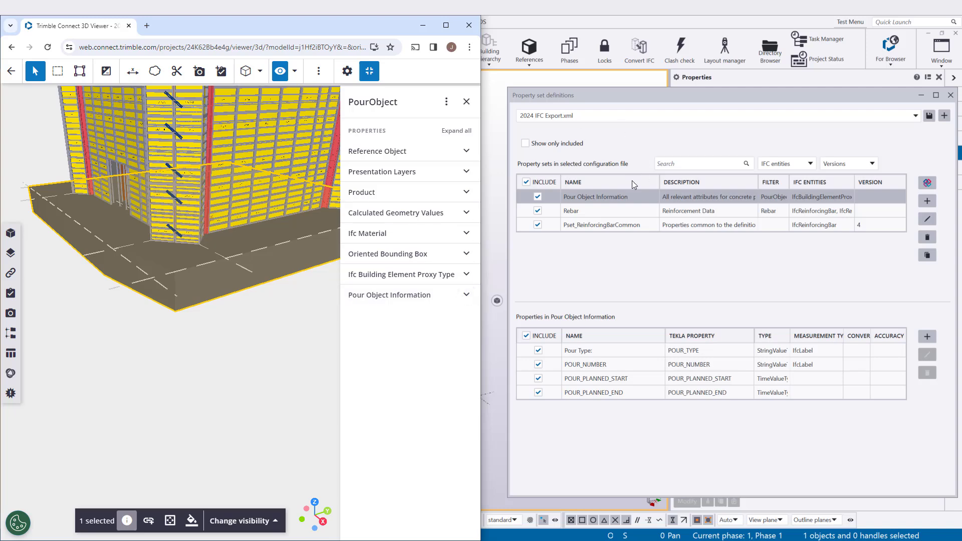
Hide the selected slab and select a U-bar in the exposed rebar cage
left_click(246, 520)
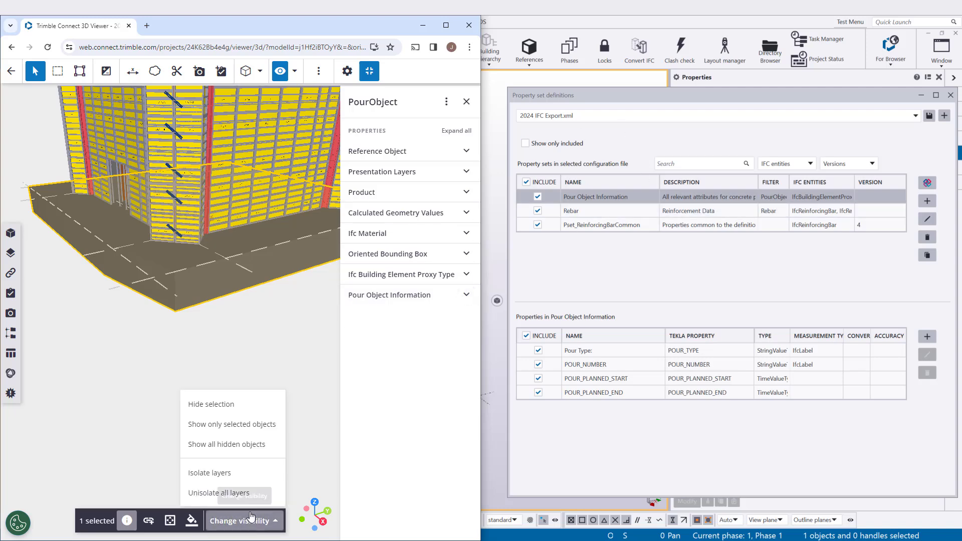
left_click(233, 406)
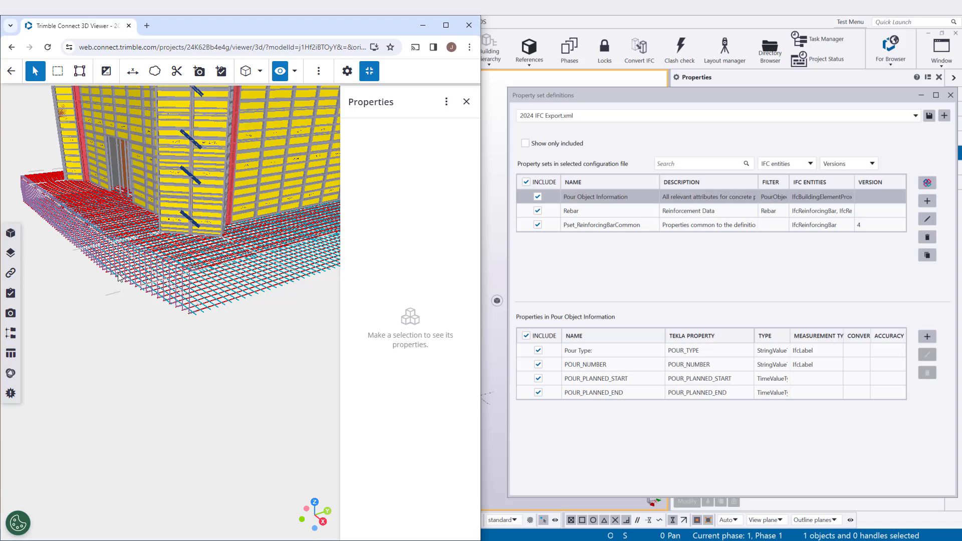
scroll(122, 318, "up", 5)
scroll(122, 317, "up", 3)
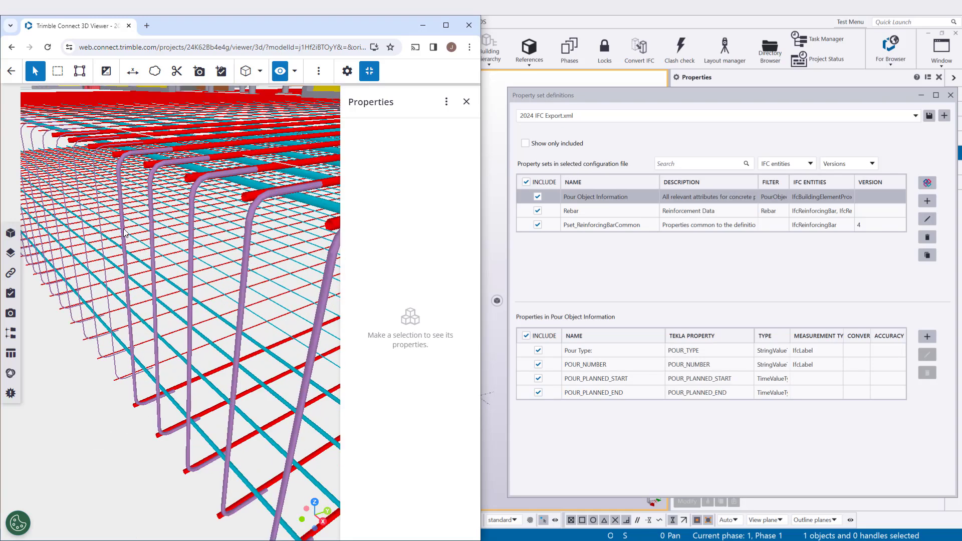
left_click(124, 232)
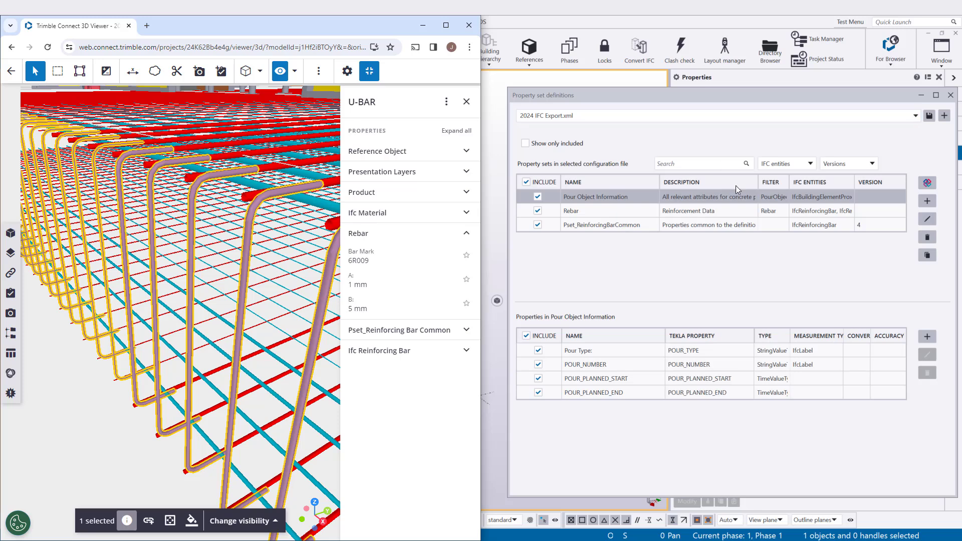
Compare the U-bar's Rebar and Pset_ReinforcingBarCommon values with Tekla's property set definitions
left_click(618, 202)
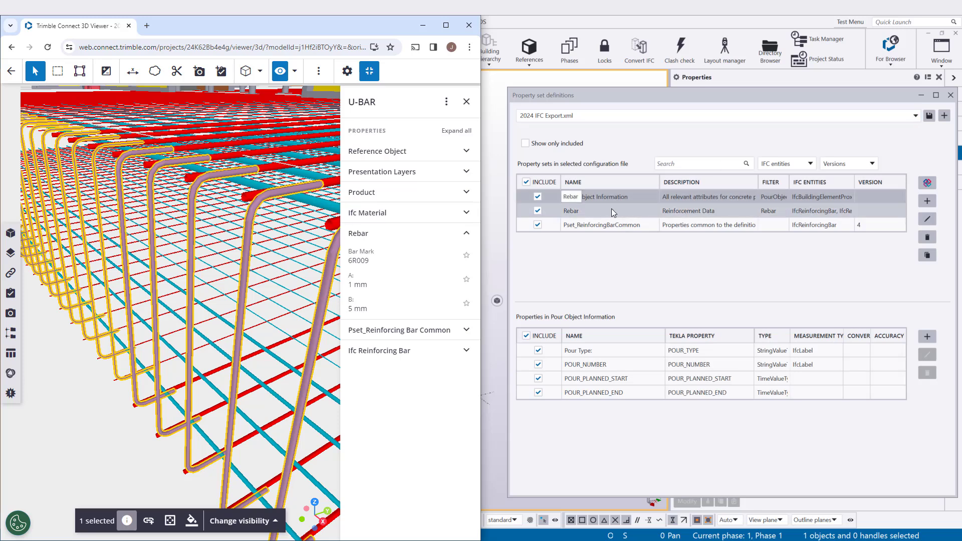
left_click(612, 215)
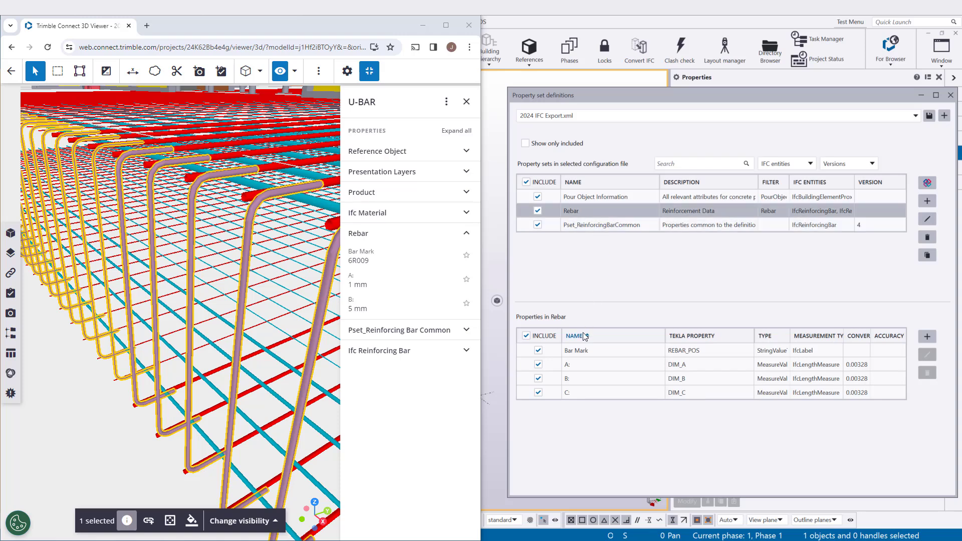
left_click(581, 355)
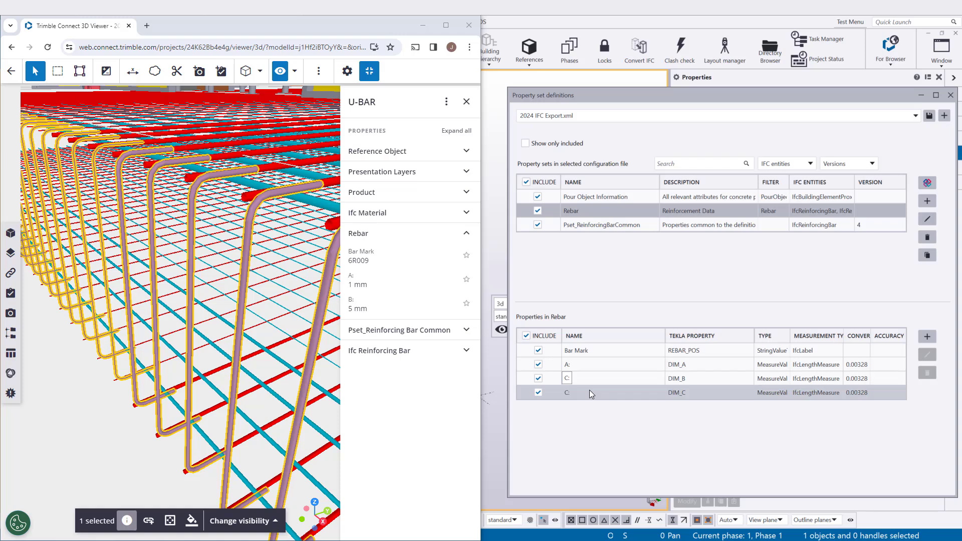
key("Escape")
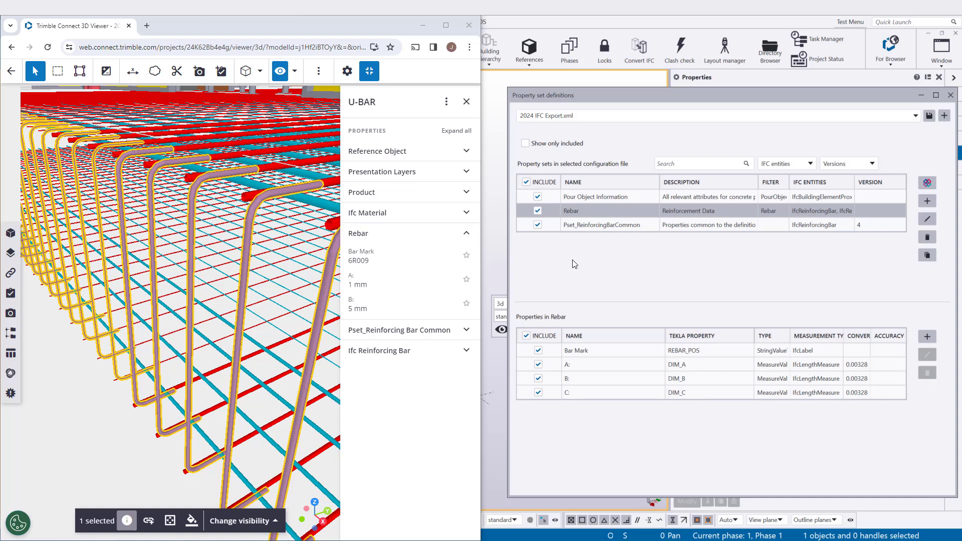
type("Pset_ReinforcingBarCommon")
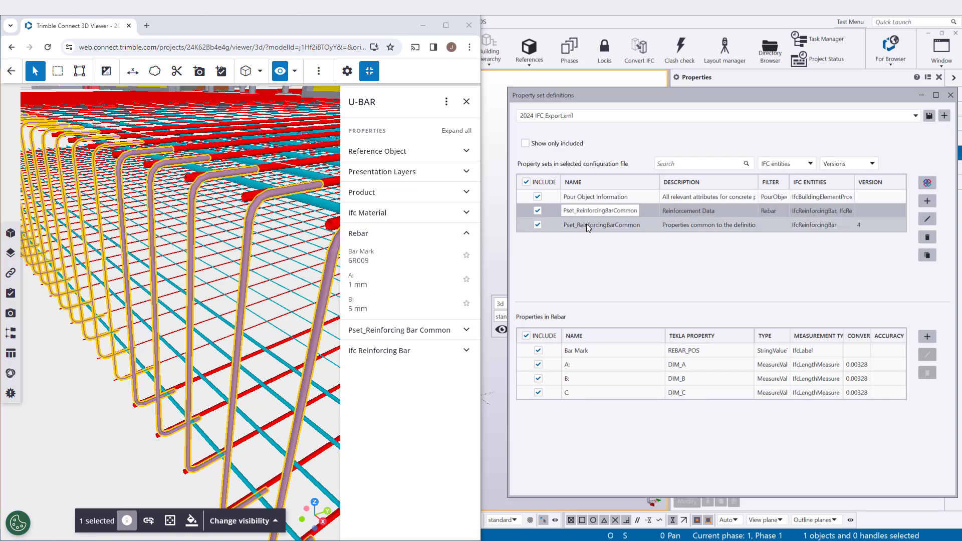
key("Escape")
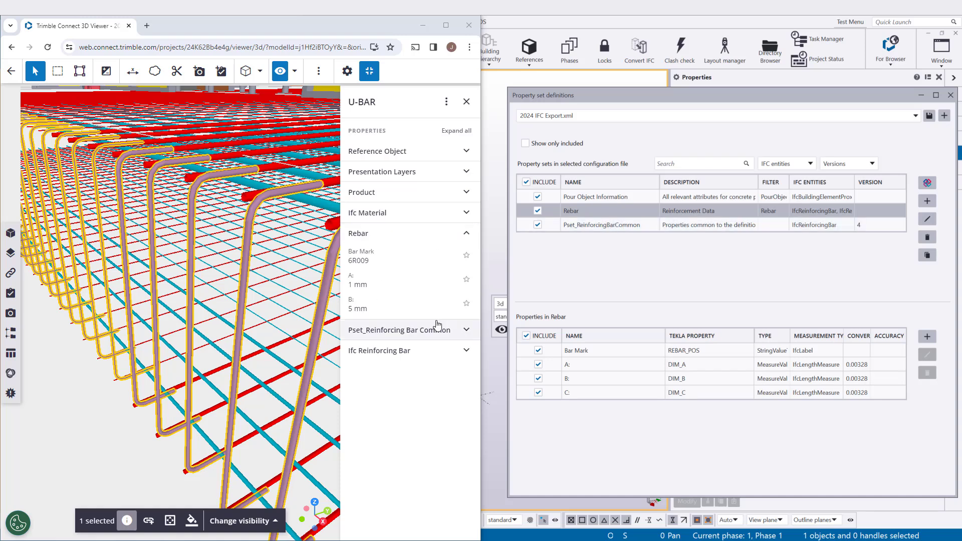
left_click(466, 330)
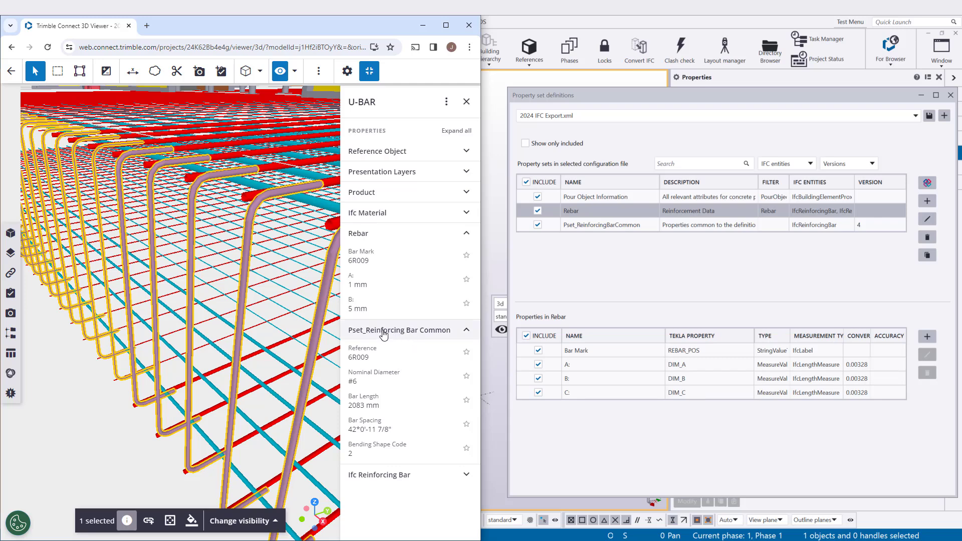
left_click(616, 224)
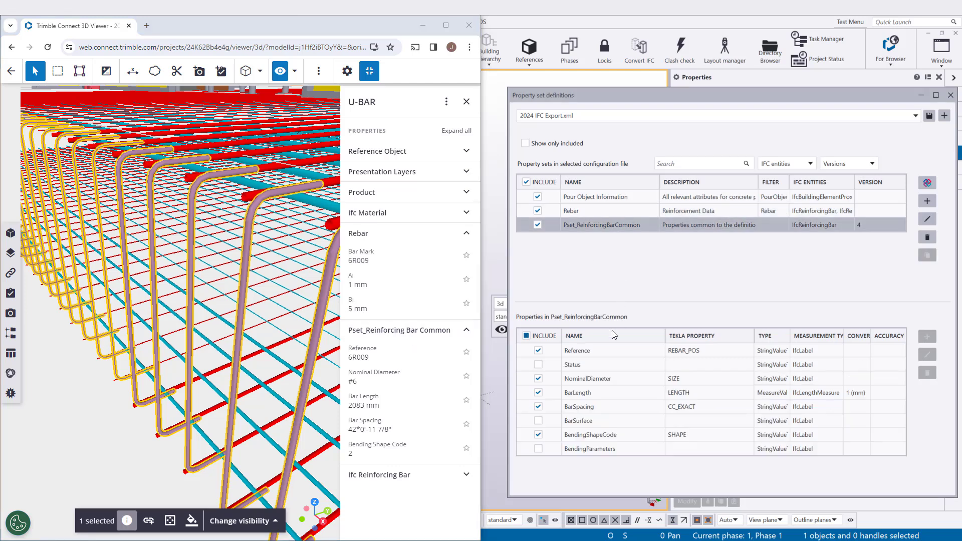